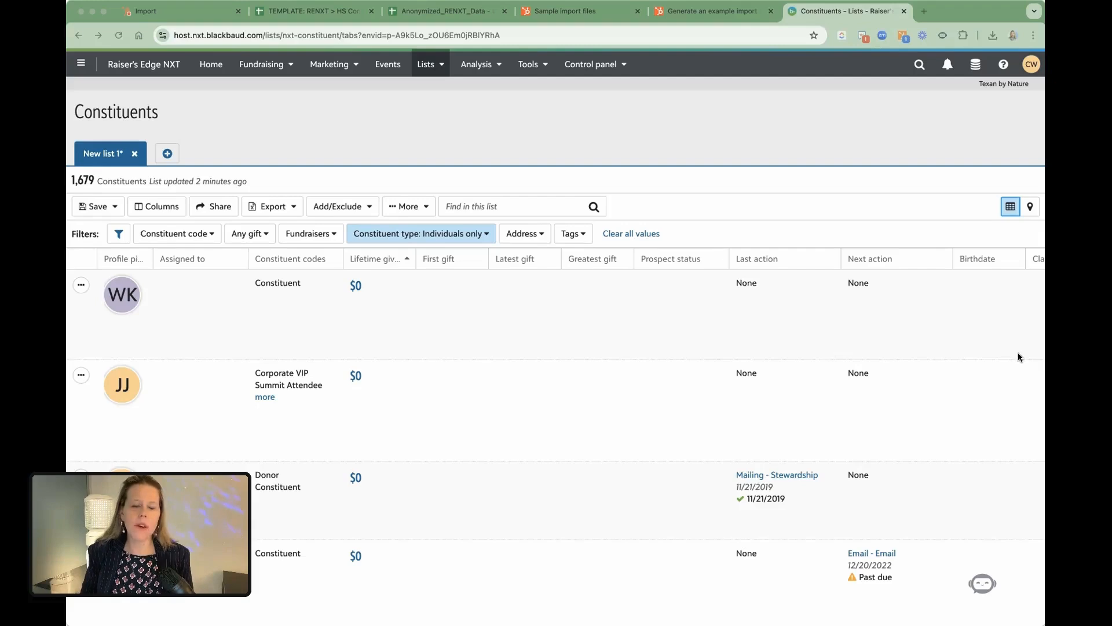
Examine the constituent list's Constituent type filter options, cancel without changing them, and view the list's export options.
left_click(437, 71)
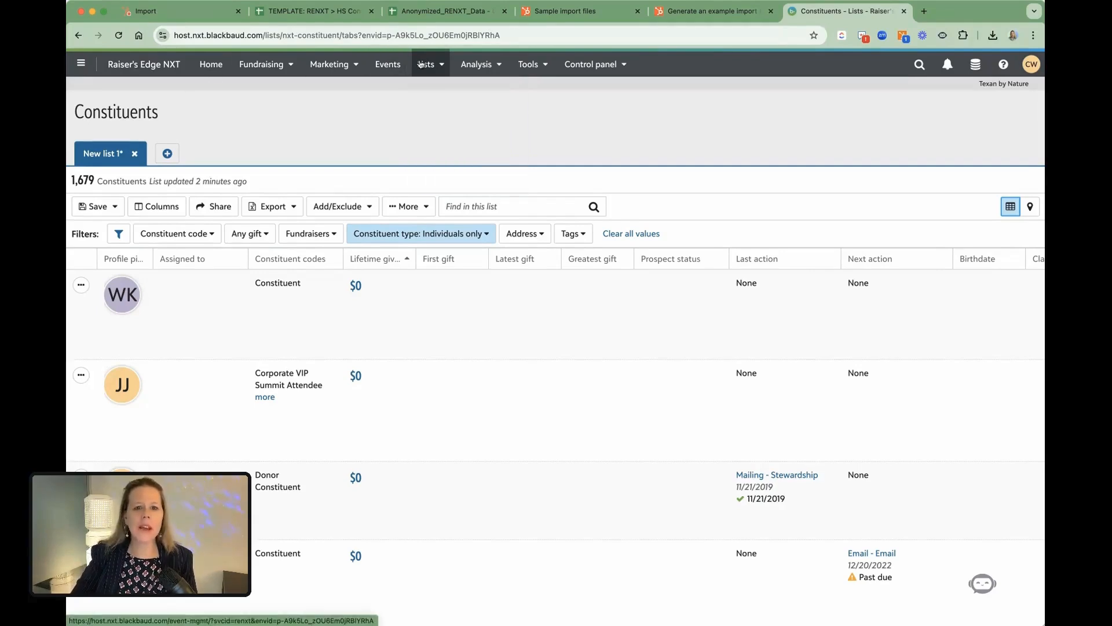
mouse_move(422, 64)
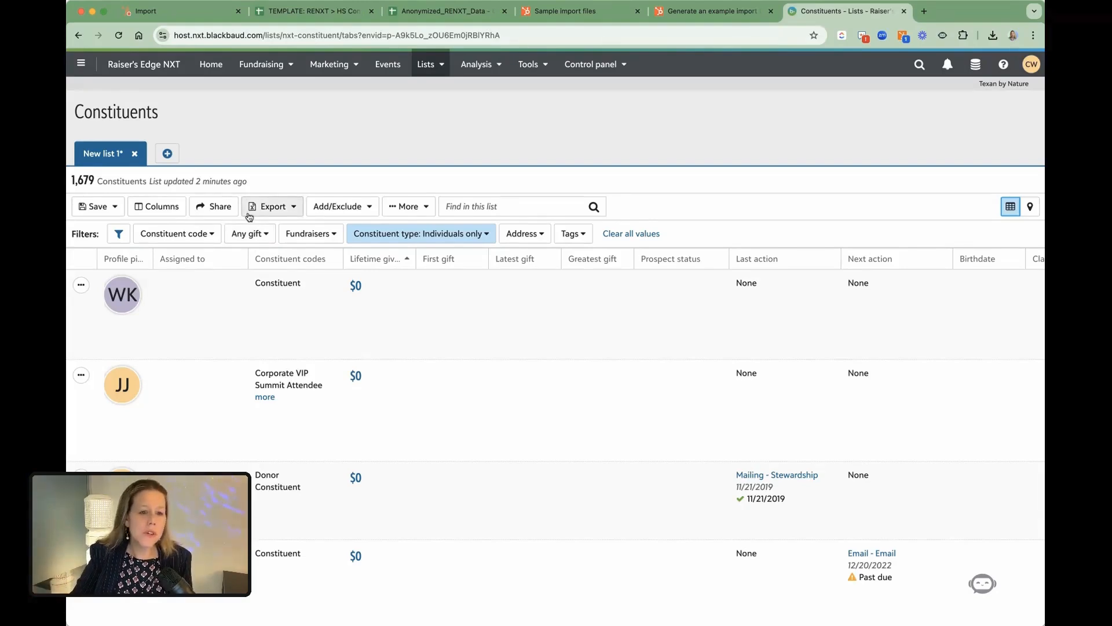
left_click(407, 235)
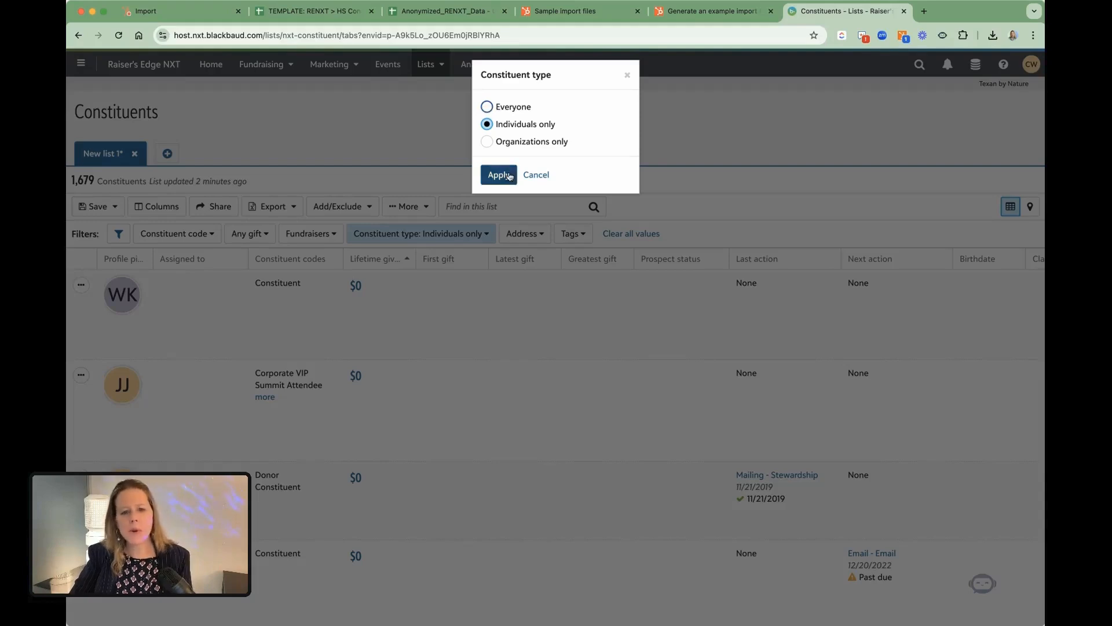
left_click(534, 175)
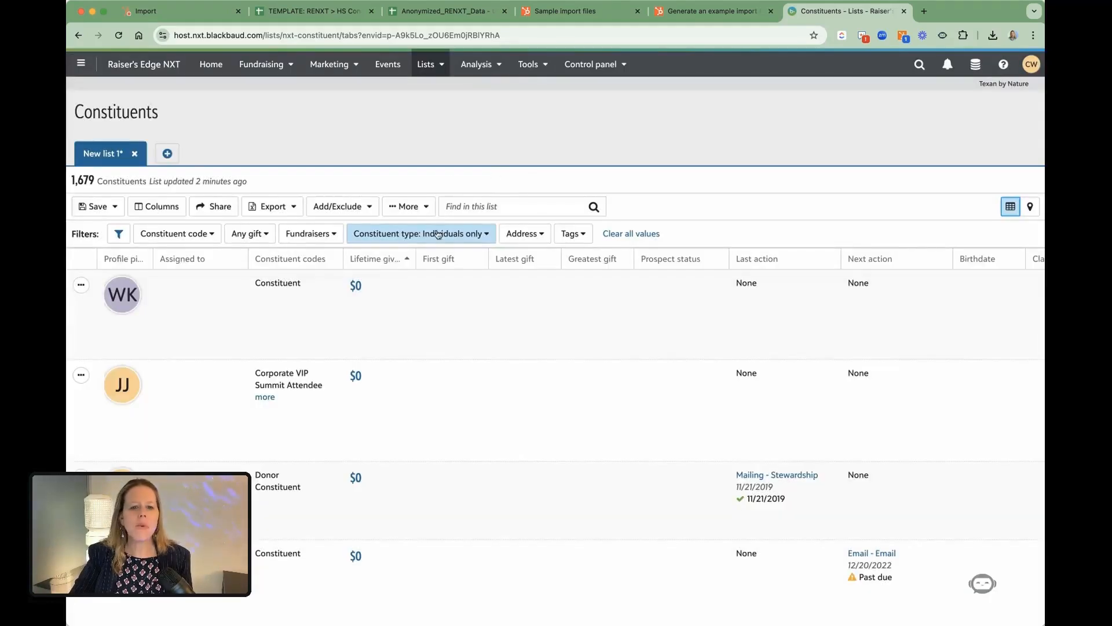
left_click(271, 207)
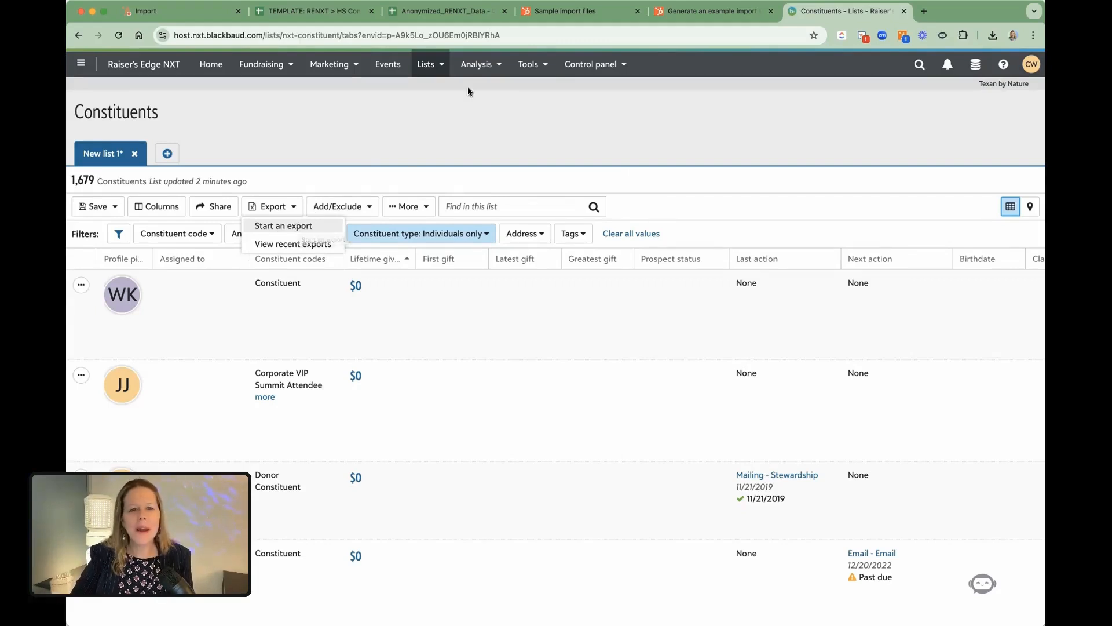
left_click(439, 65)
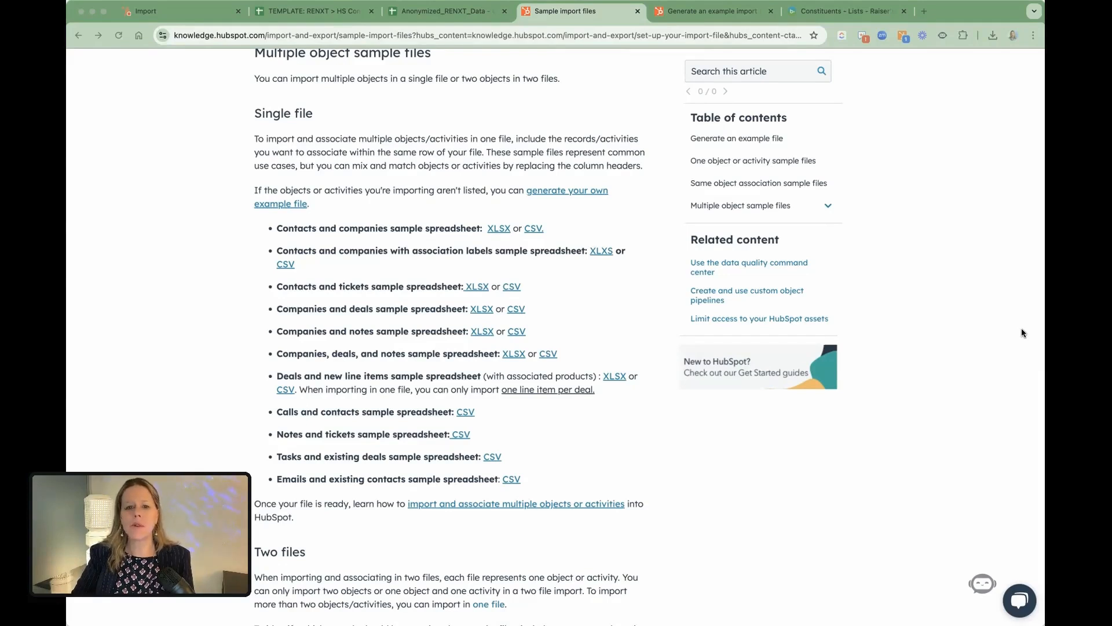
Read the sections on single-object and same-object association sample files in HubSpot's Sample import files article.
scroll(621, 195, "up", 15)
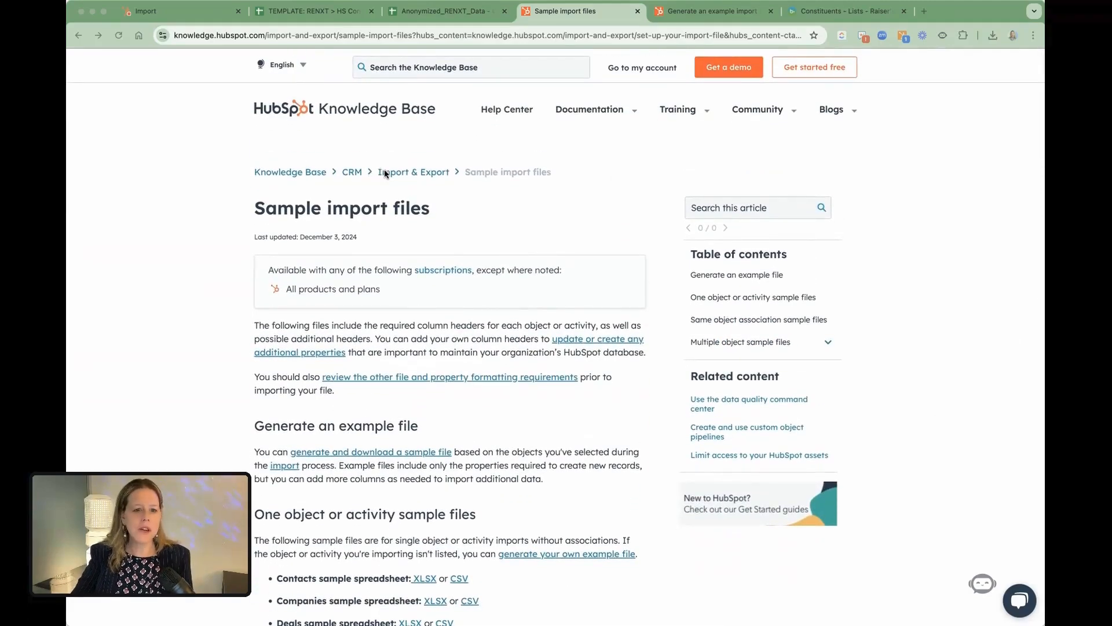
scroll(500, 247, "down", 7)
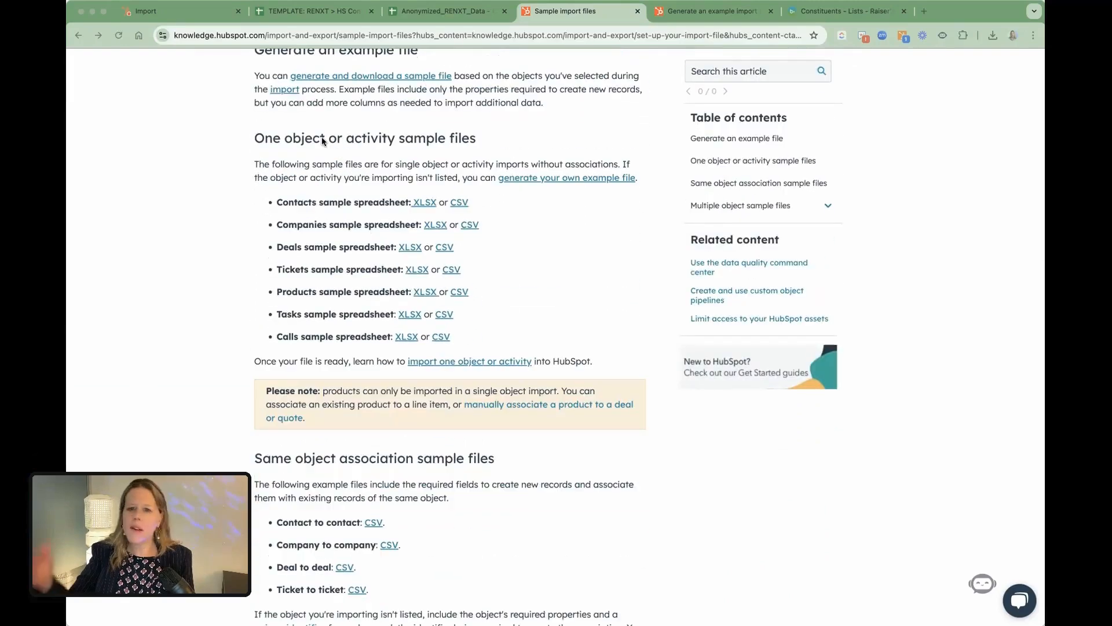
scroll(329, 141, "down", 1)
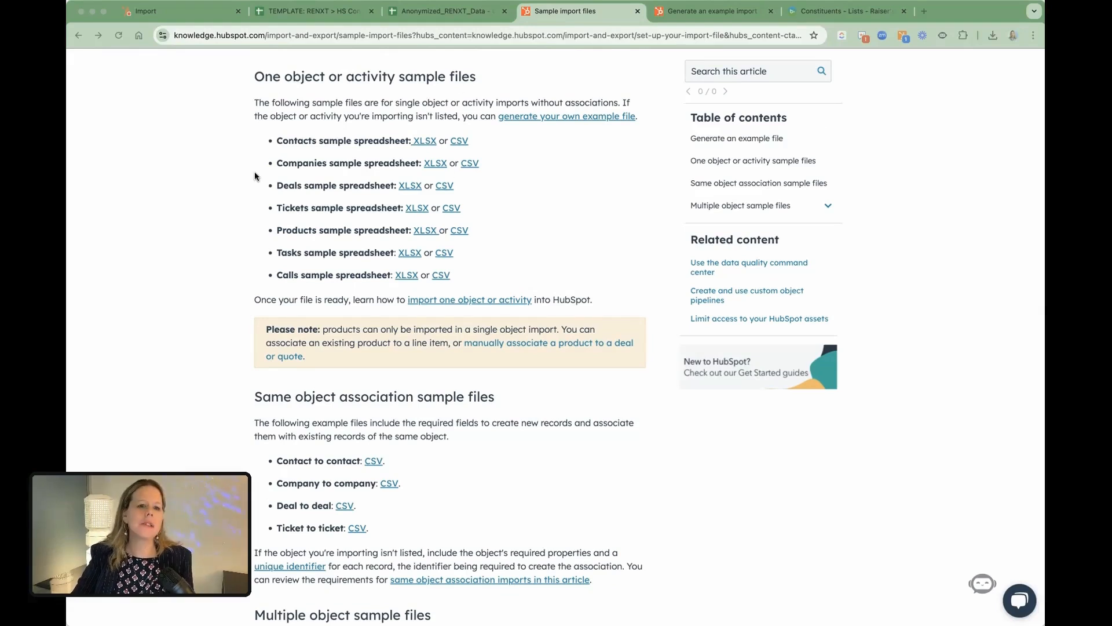
scroll(446, 202, "down", 2)
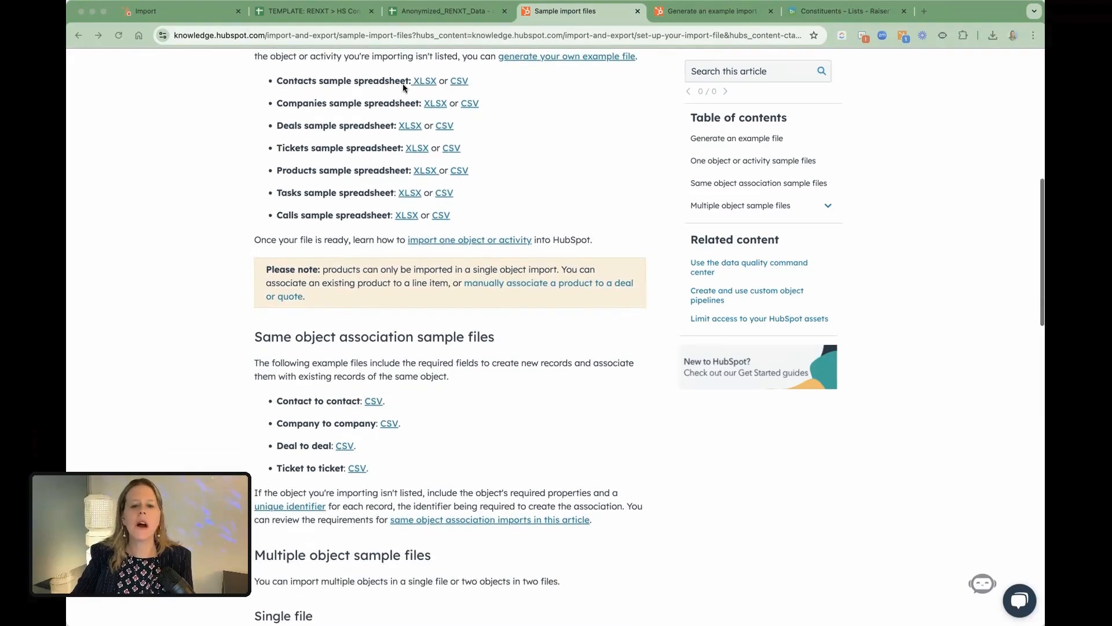
scroll(453, 211, "down", 5)
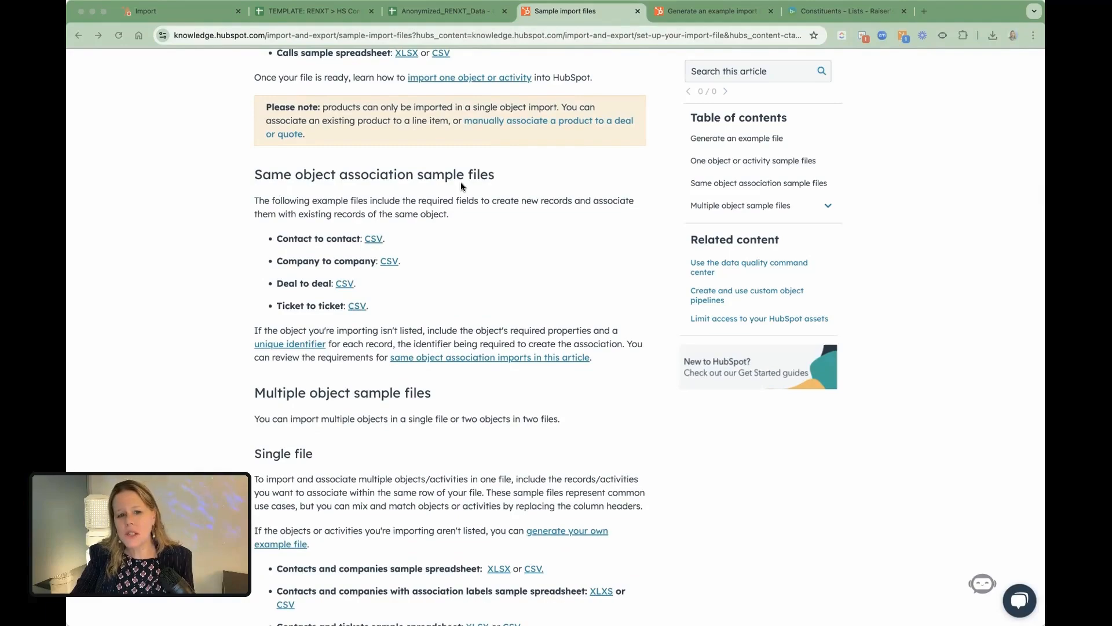
Examine the single-file and two-file spreadsheet samples for importing multiple objects in the article.
scroll(461, 183, "down", 6)
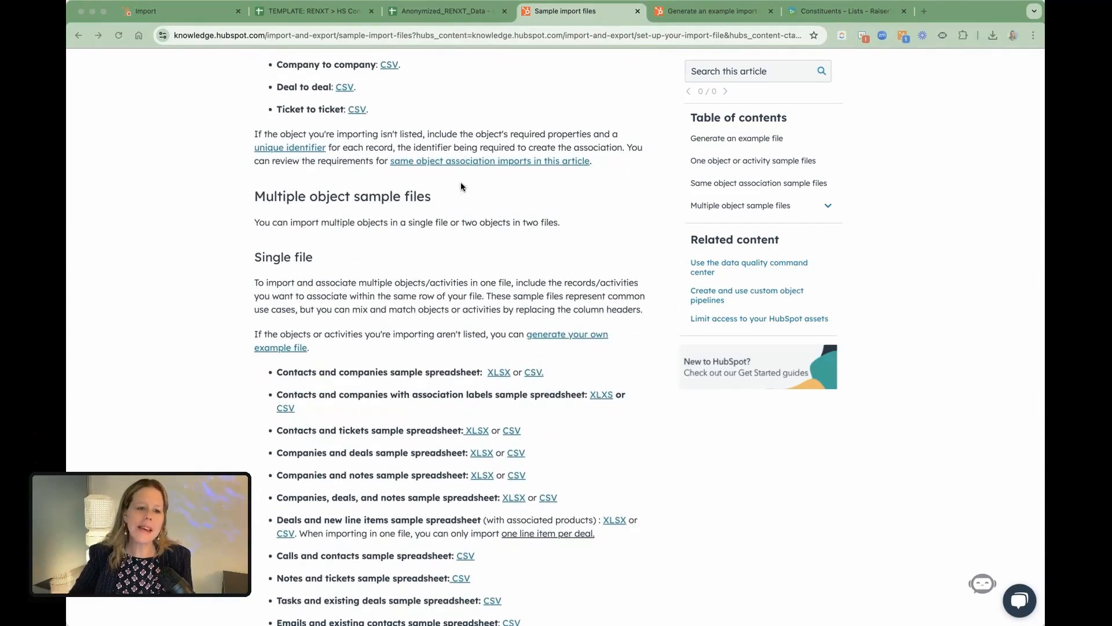
scroll(464, 182, "down", 20)
scroll(466, 184, "up", 15)
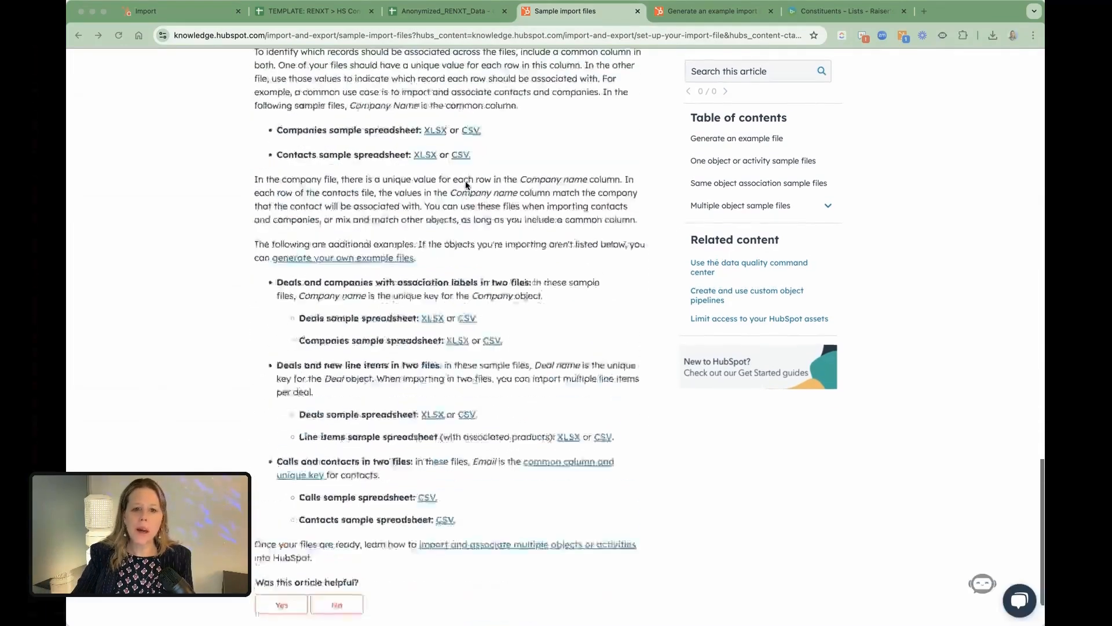
scroll(465, 184, "up", 3)
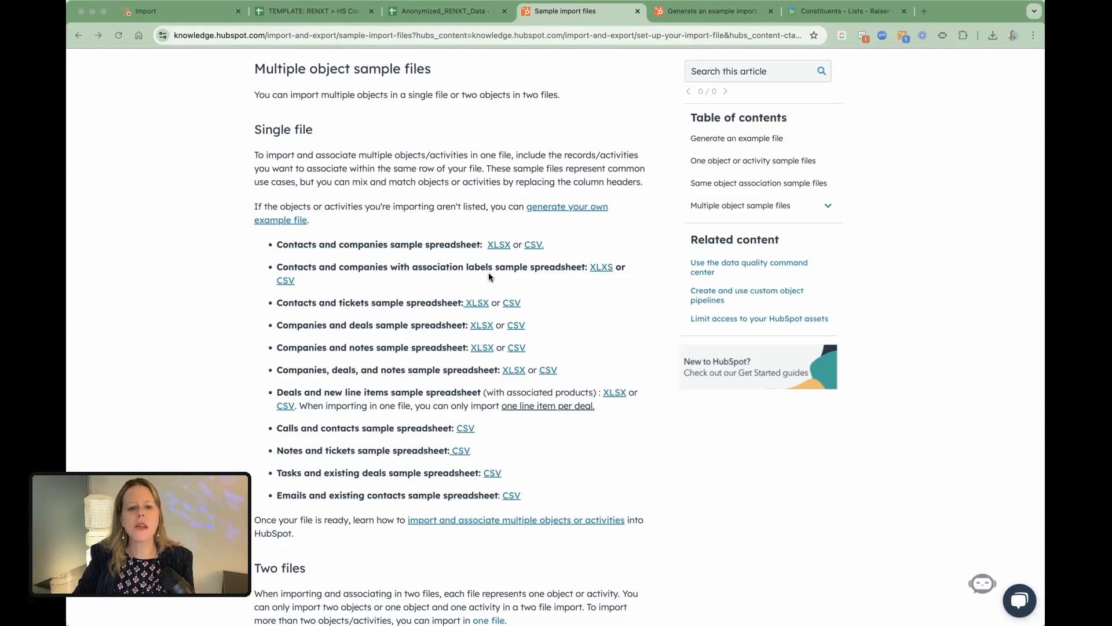
scroll(426, 326, "down", 2)
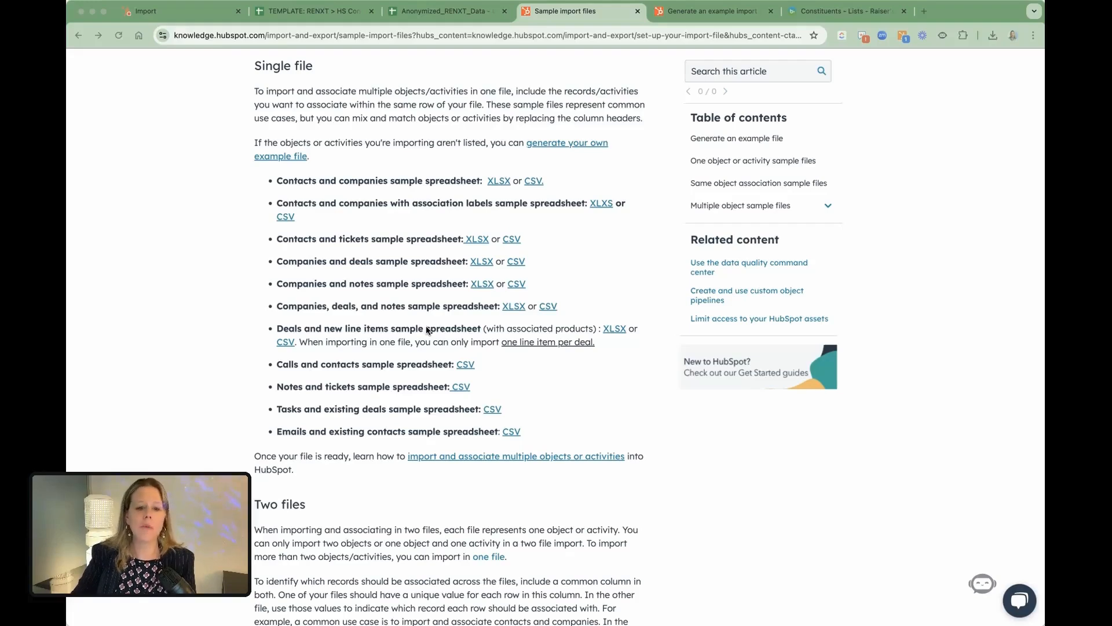
scroll(398, 417, "down", 12)
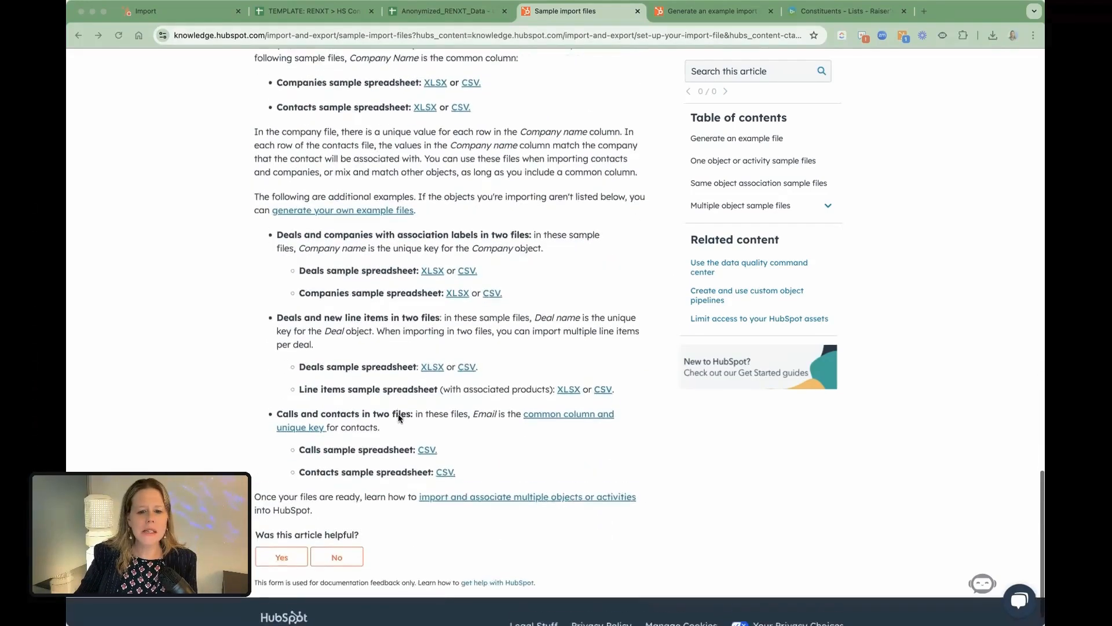
scroll(398, 413, "up", 10)
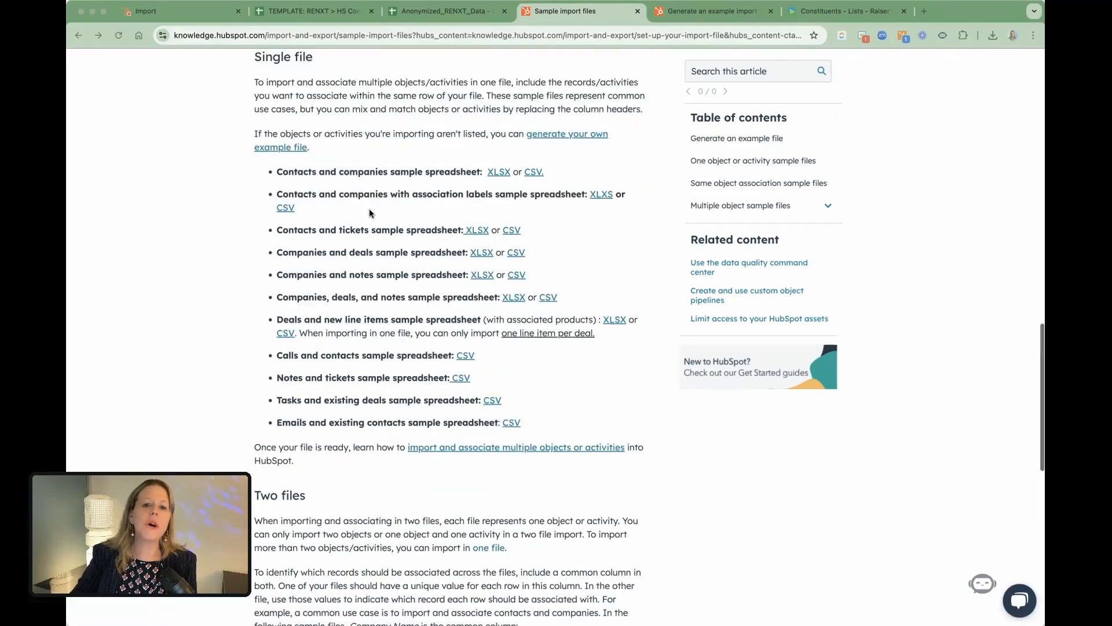
scroll(547, 220, "up", 1)
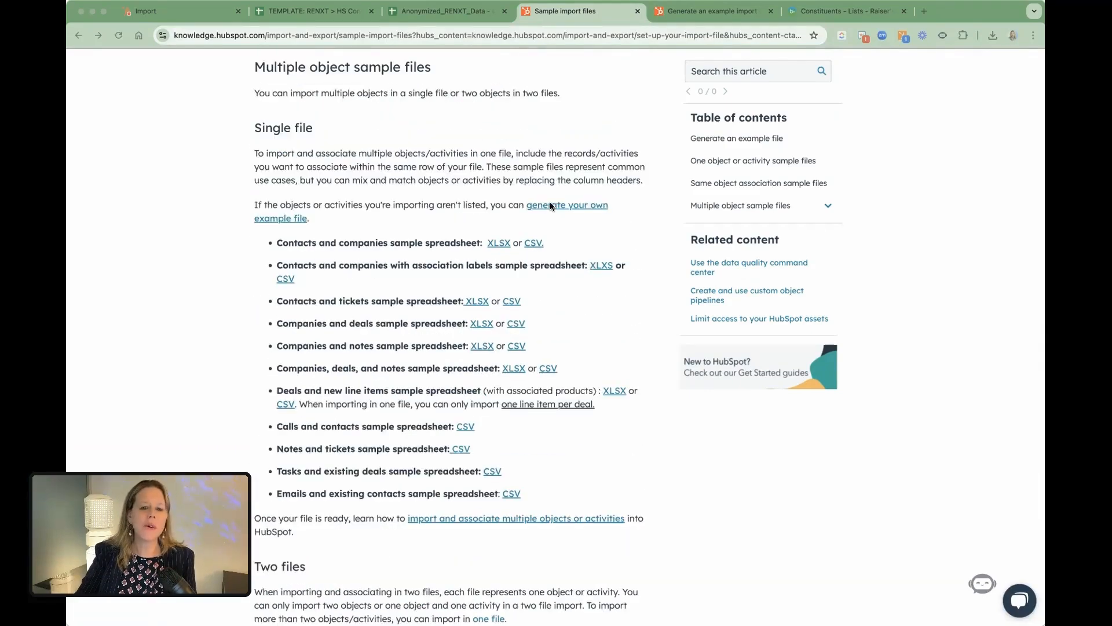
Open the linked article on generating your own example file and read its download instructions.
left_click(550, 205)
scroll(540, 223, "down", 6)
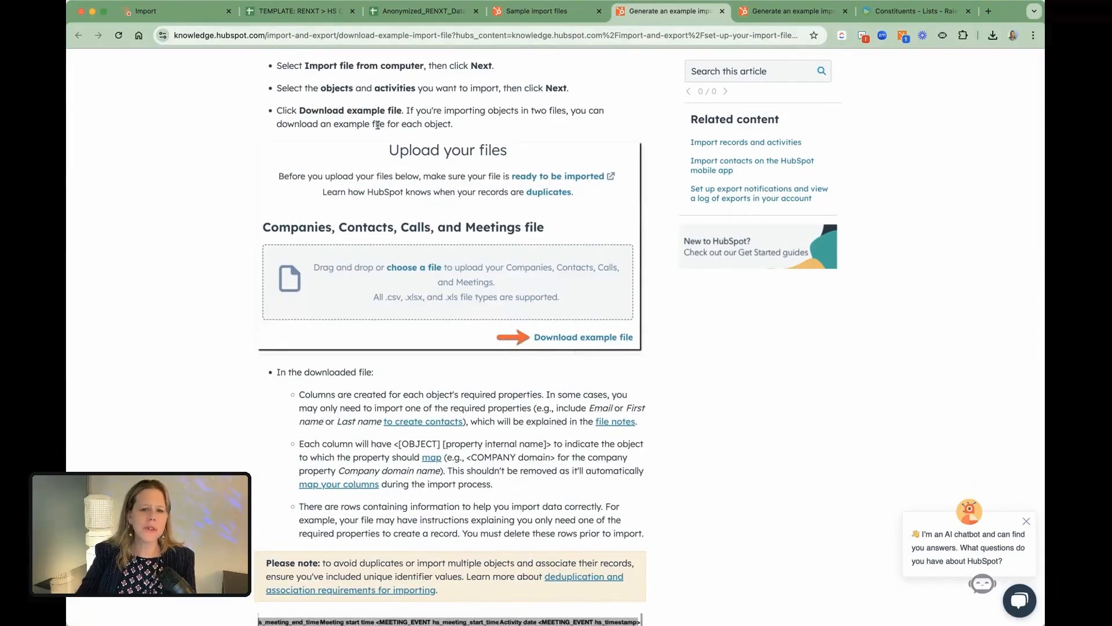
scroll(378, 125, "up", 2)
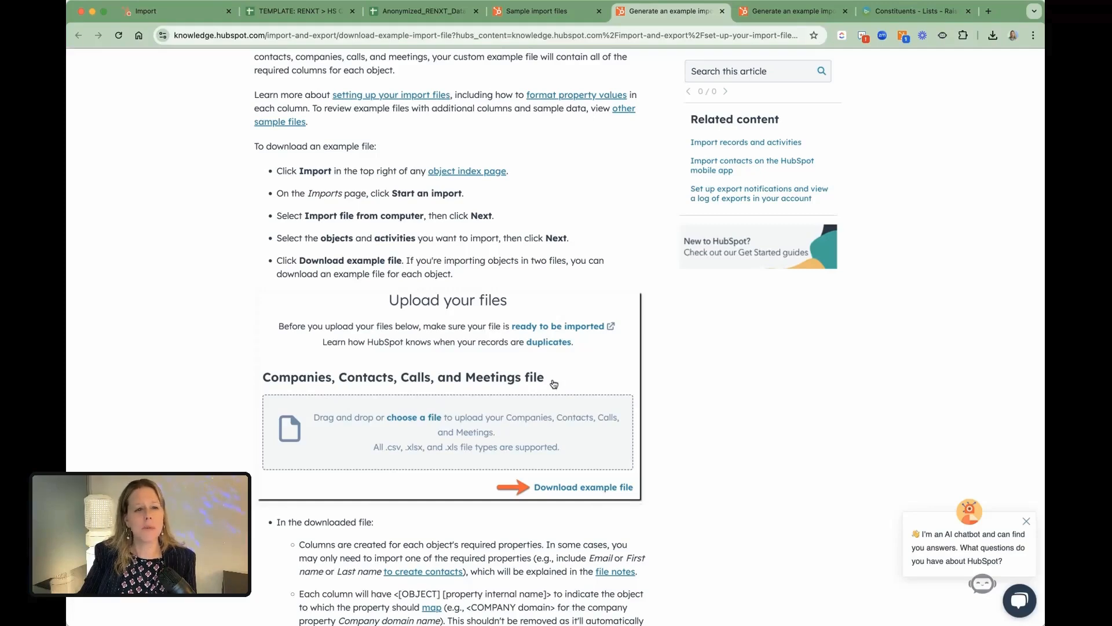
Switch to HubSpot's import page and start a file import for contacts, companies and other CRM data.
left_click(174, 12)
left_click(181, 608)
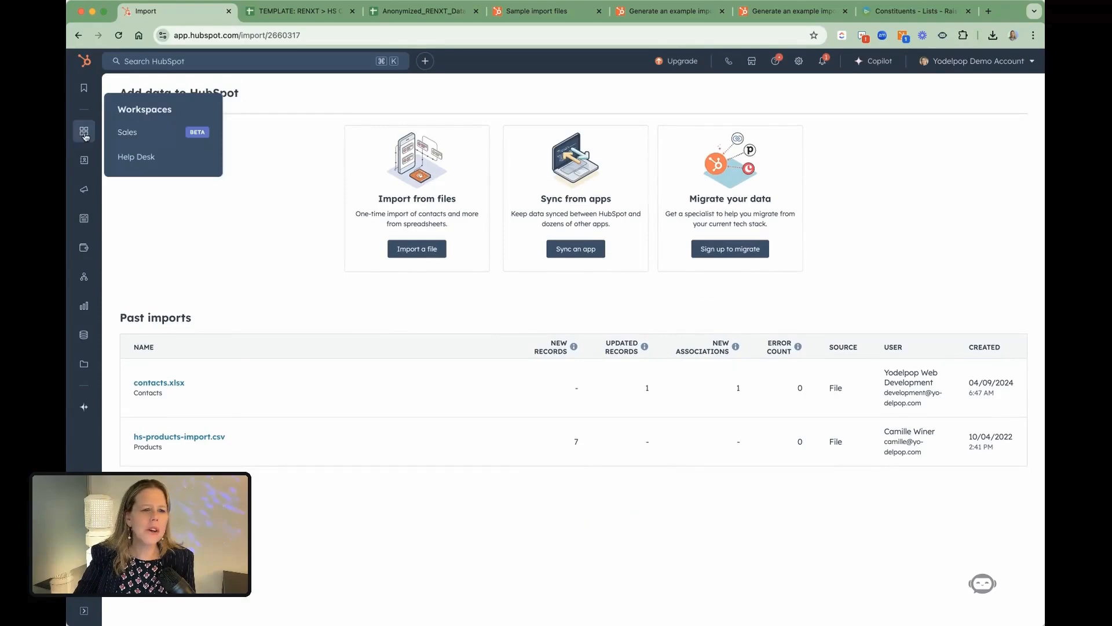
mouse_move(84, 160)
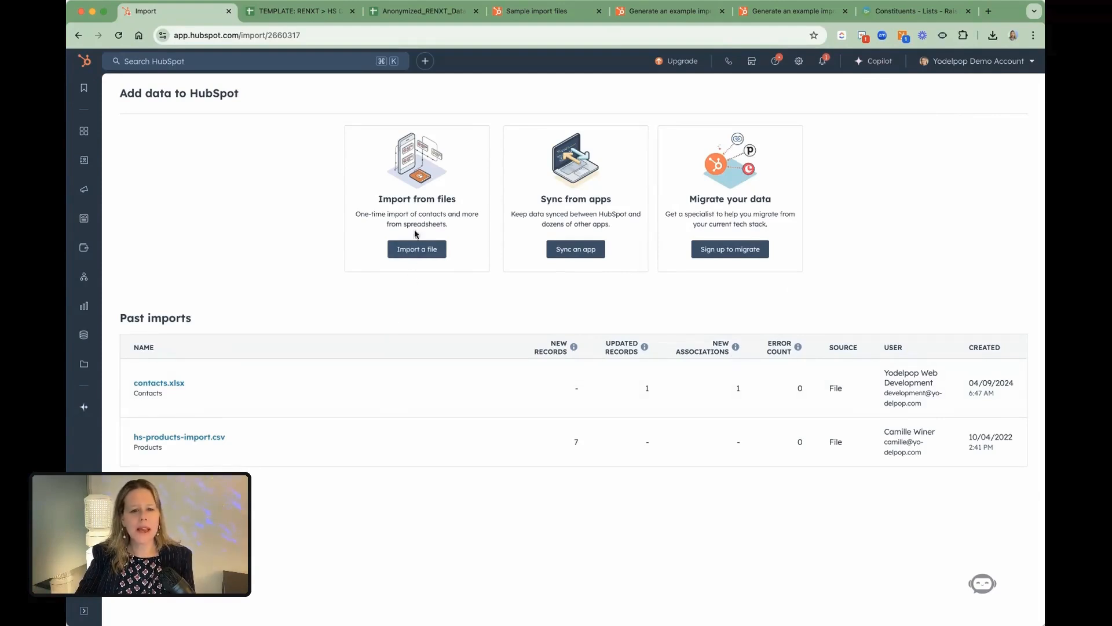
left_click(415, 250)
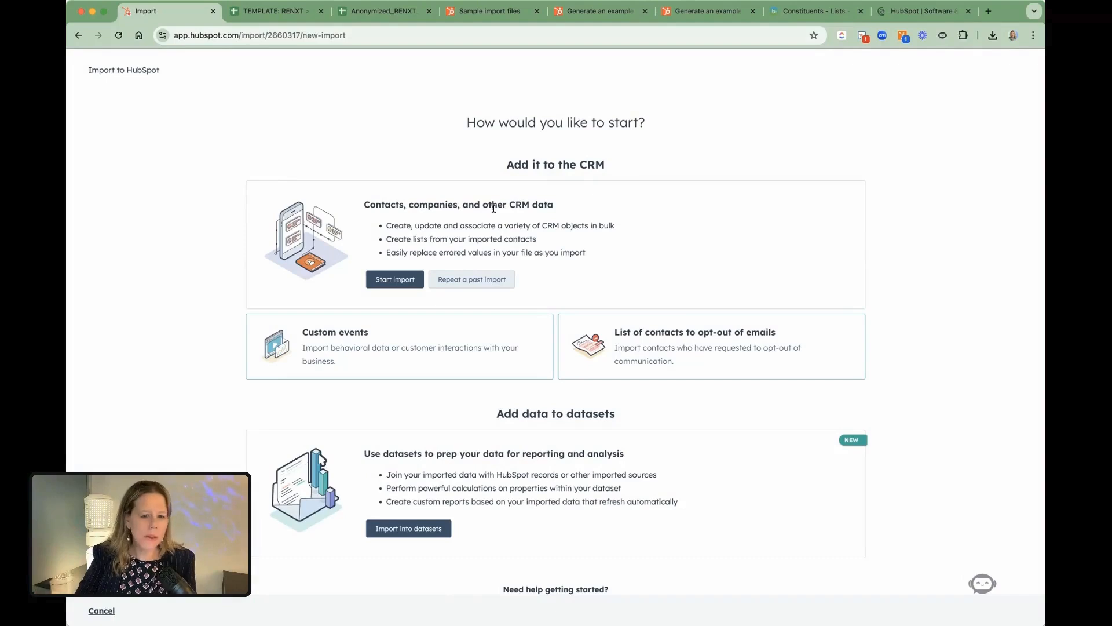
left_click(389, 283)
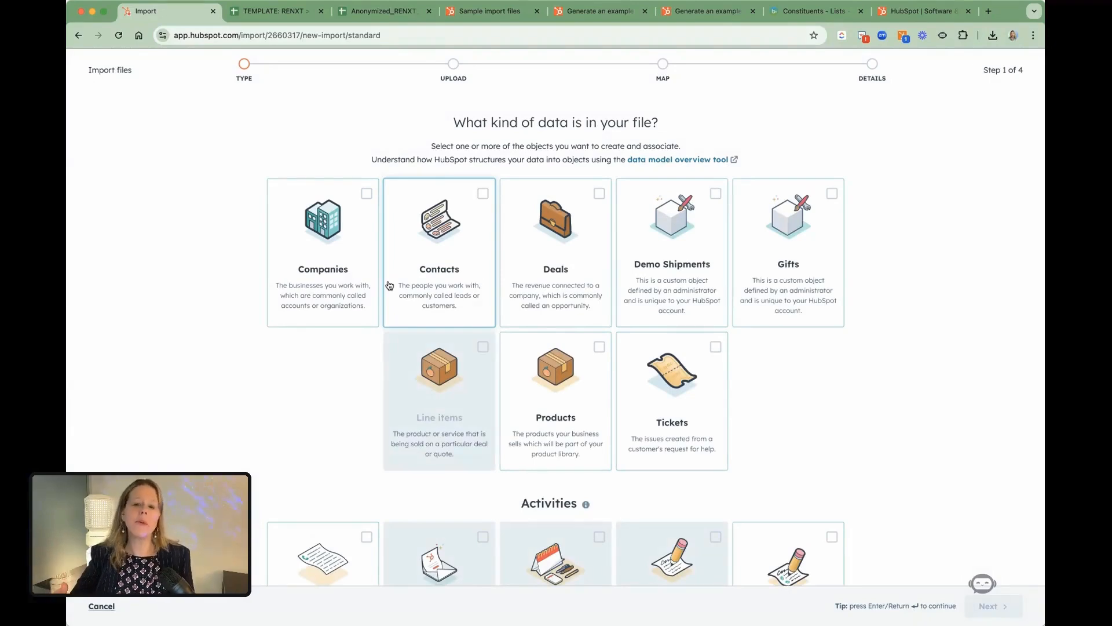
Choose Companies, Contacts and Deals as the import's data types, continue to the upload stage and download the example file.
left_click(343, 234)
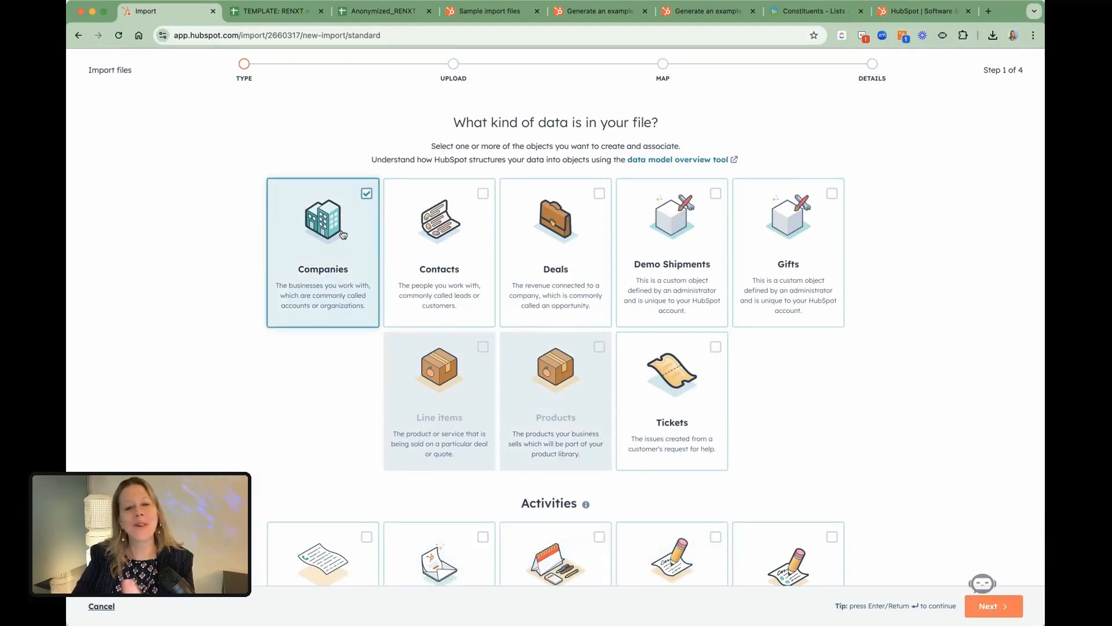
left_click(427, 240)
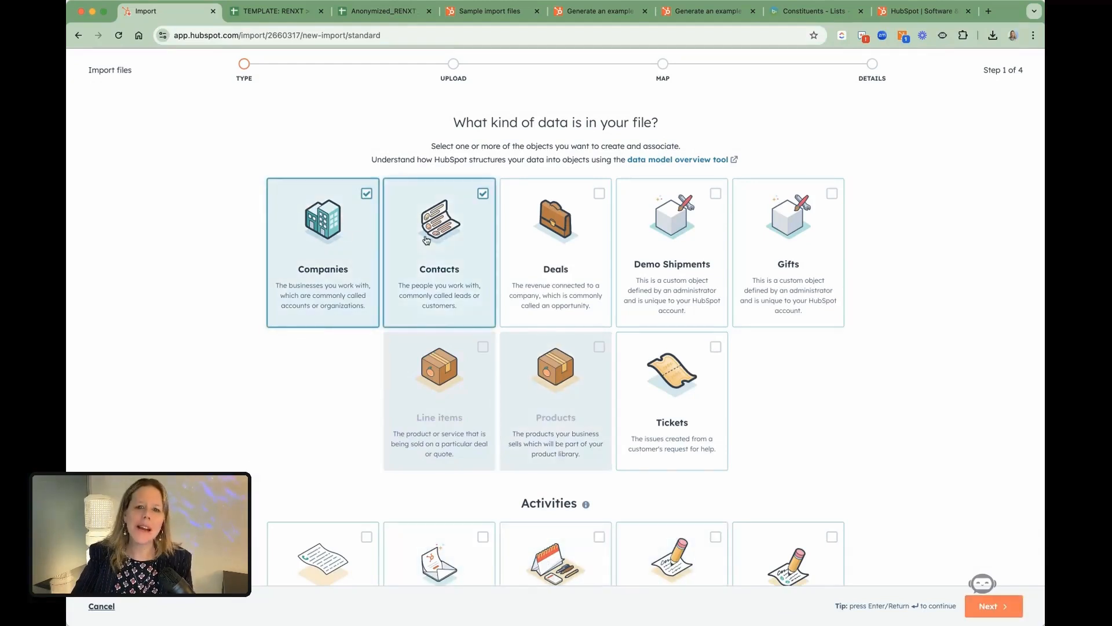
left_click(554, 248)
scroll(695, 254, "down", 3)
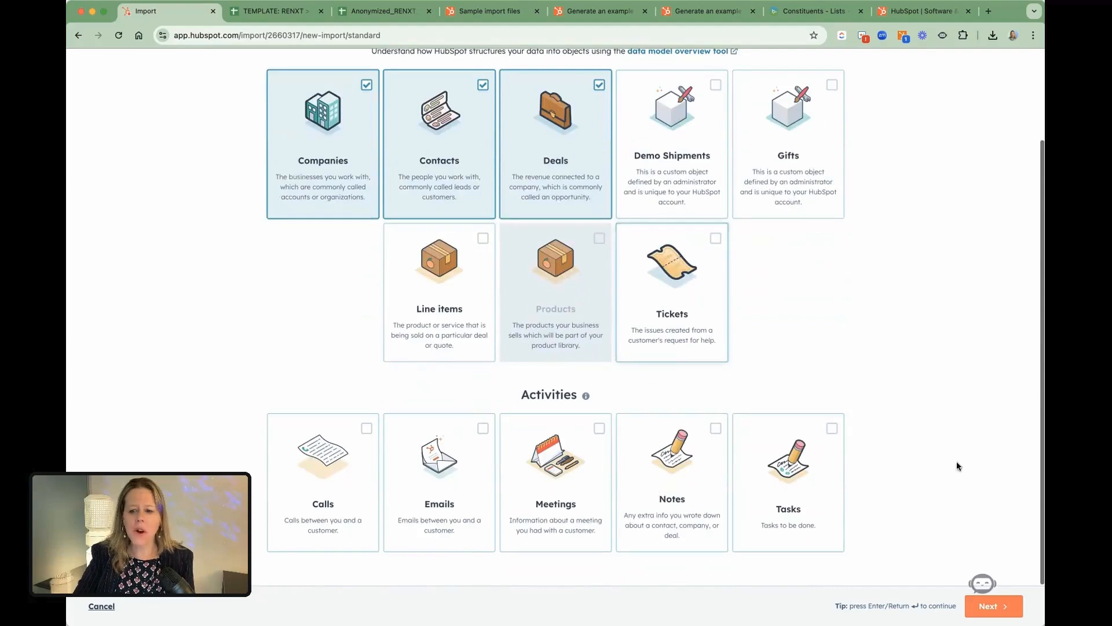
scroll(915, 516, "up", 2)
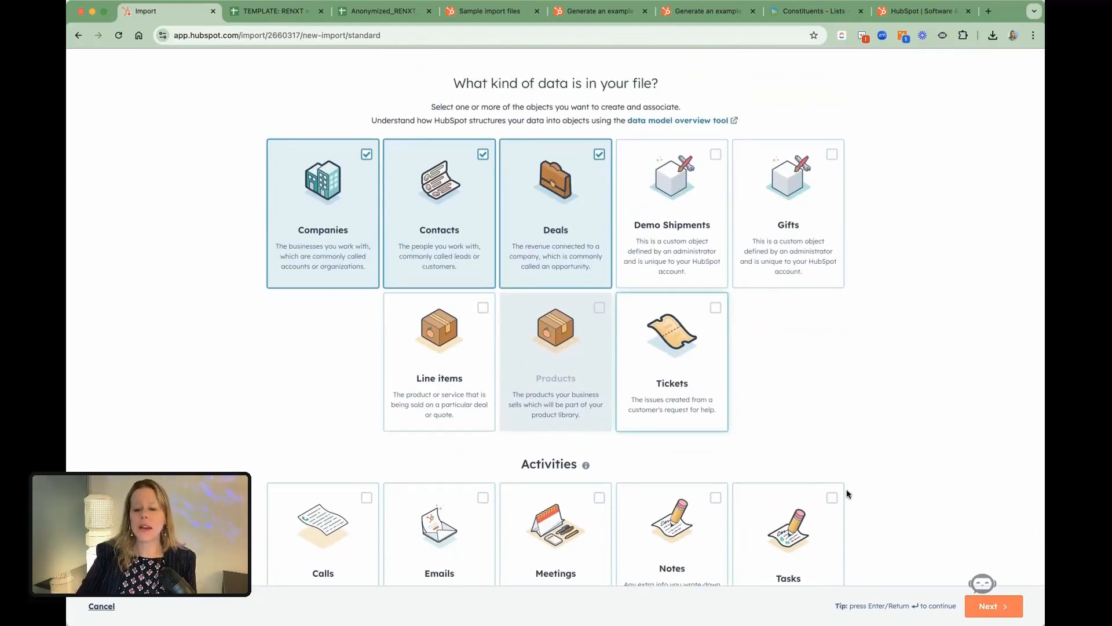
left_click(988, 606)
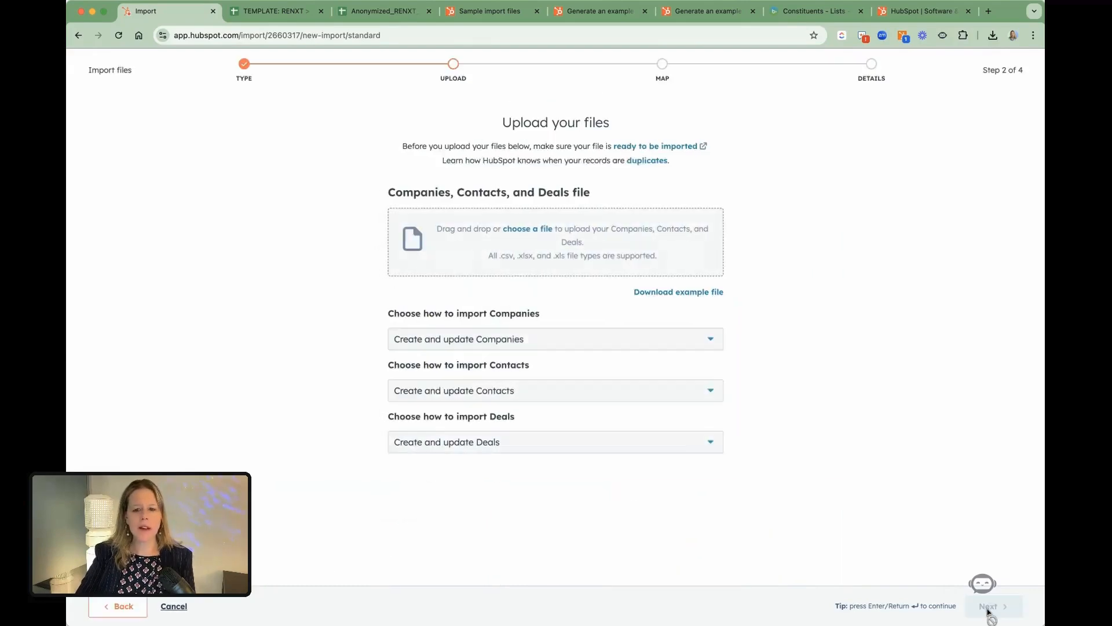
left_click(684, 293)
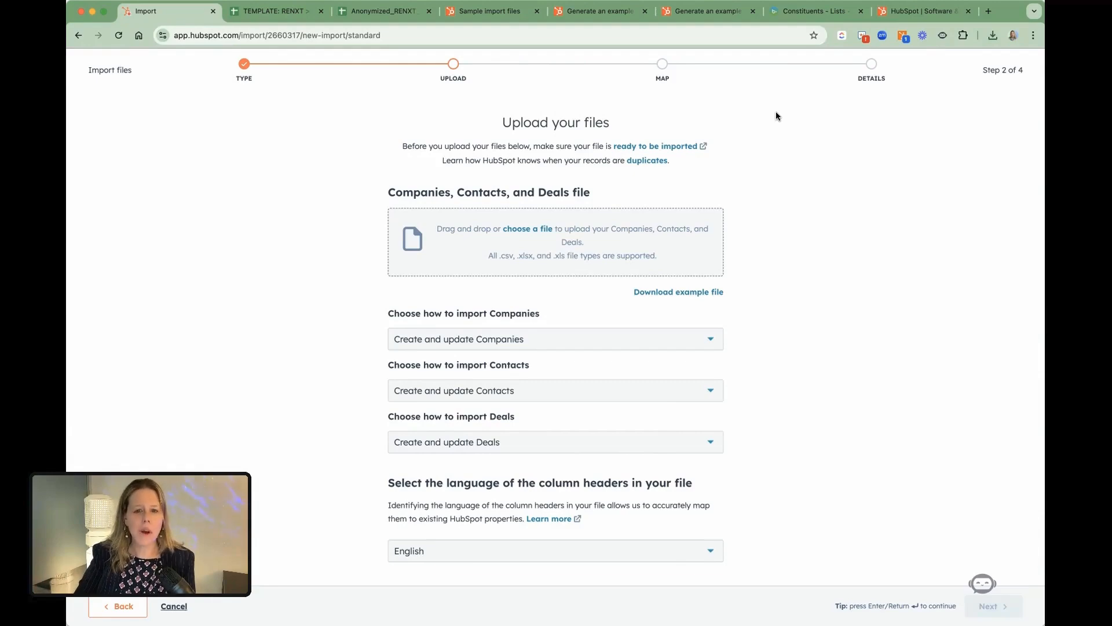
Switch to the Anonymized_RENXT_Data spreadsheet and compare the HS_Sample_Import_File, Anonymized_Consituents and Anonymized_Gifts sheets.
left_click(398, 17)
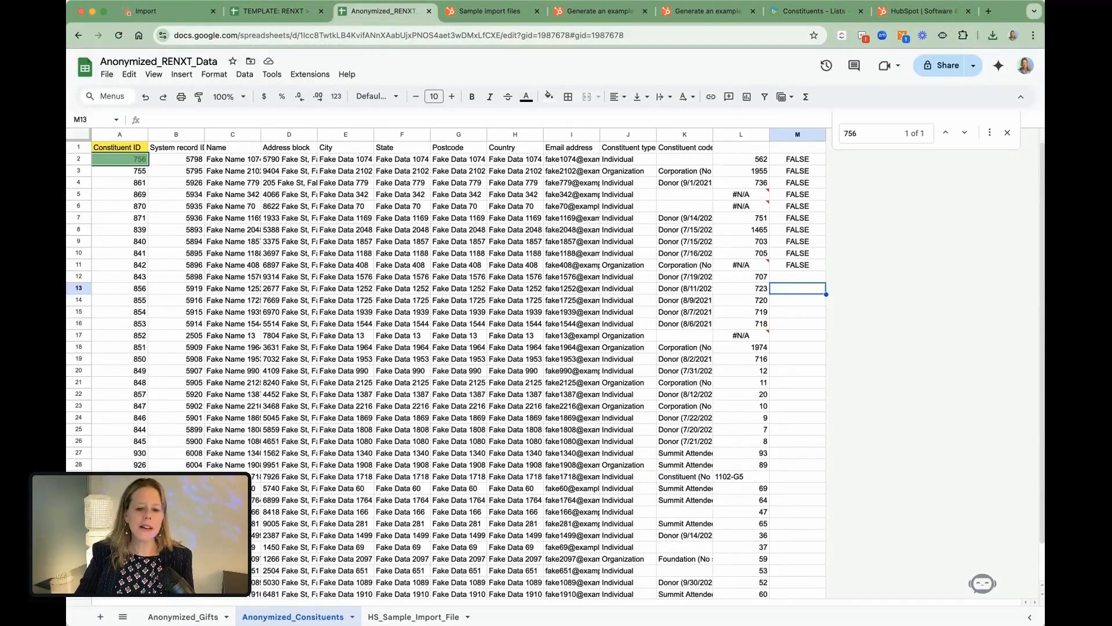
left_click(418, 617)
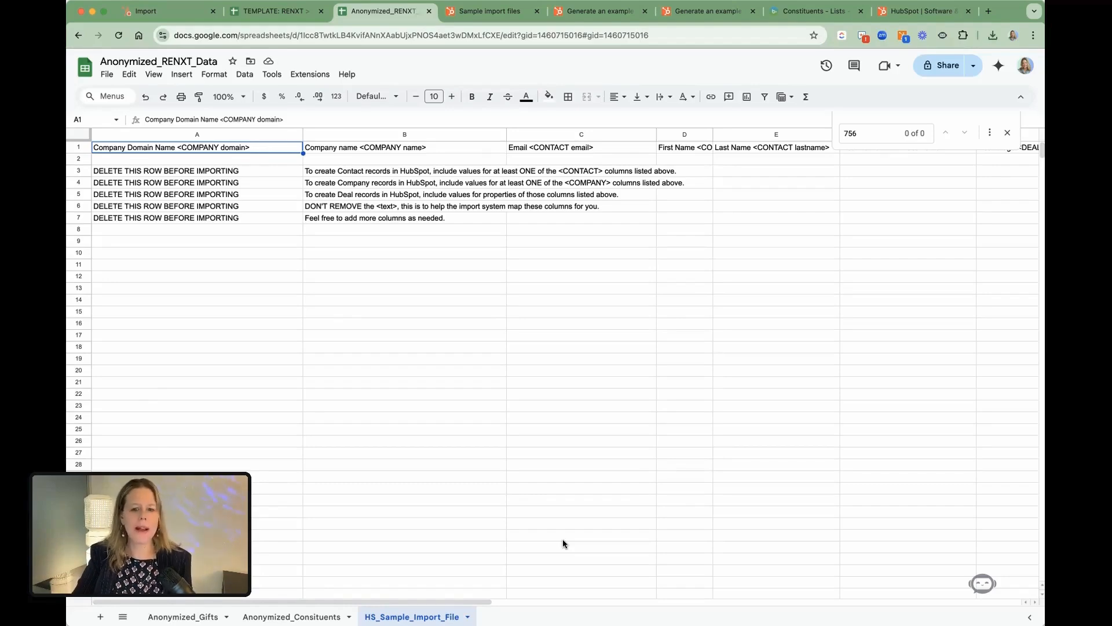
left_click(293, 616)
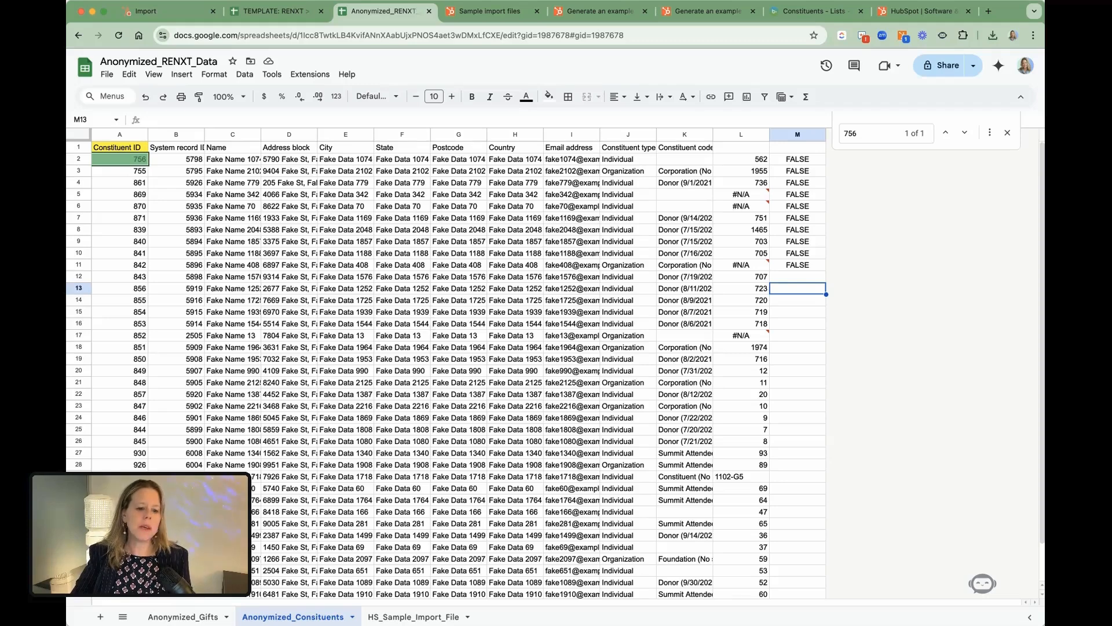
left_click(200, 617)
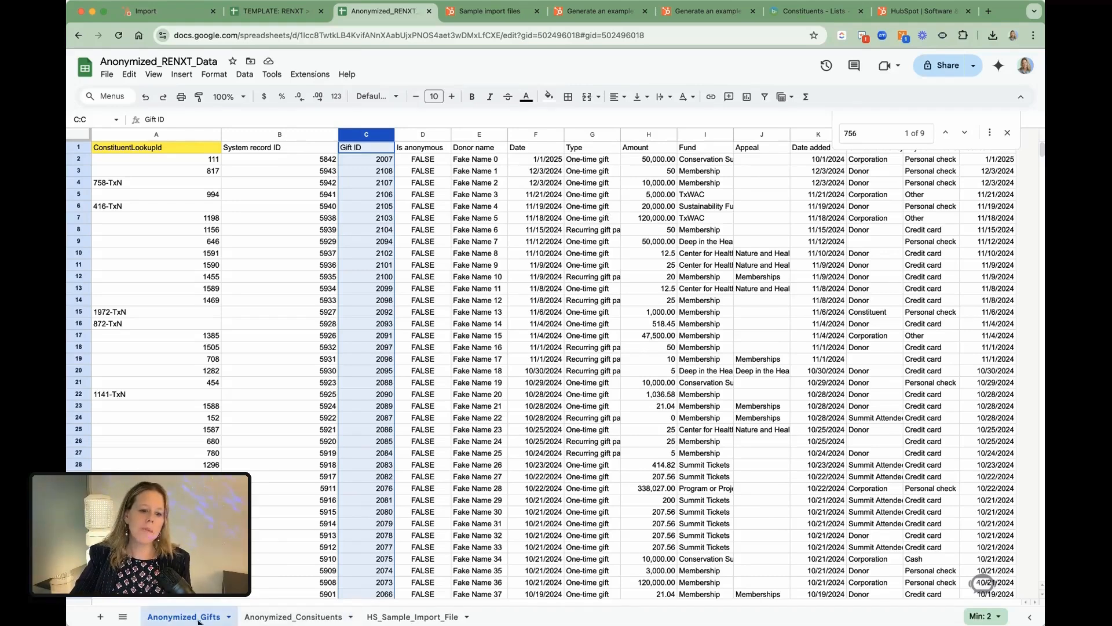
left_click(282, 618)
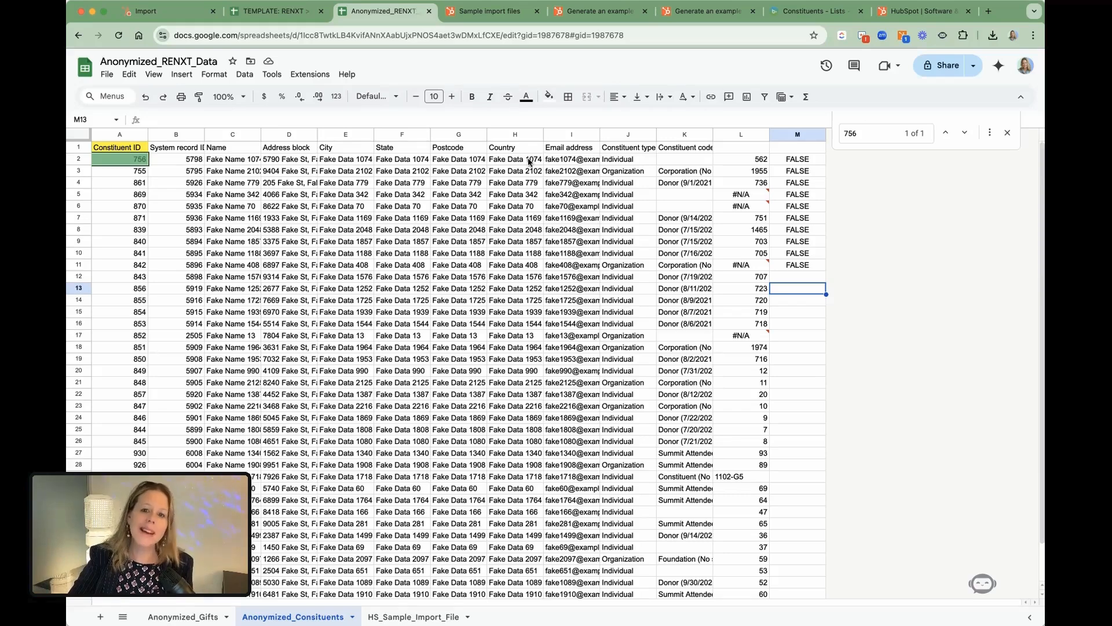
Narrow the Email address column on the Anonymized_Consituents sheet and close the find bar.
left_click_drag(600, 134, 586, 134)
left_click(183, 617)
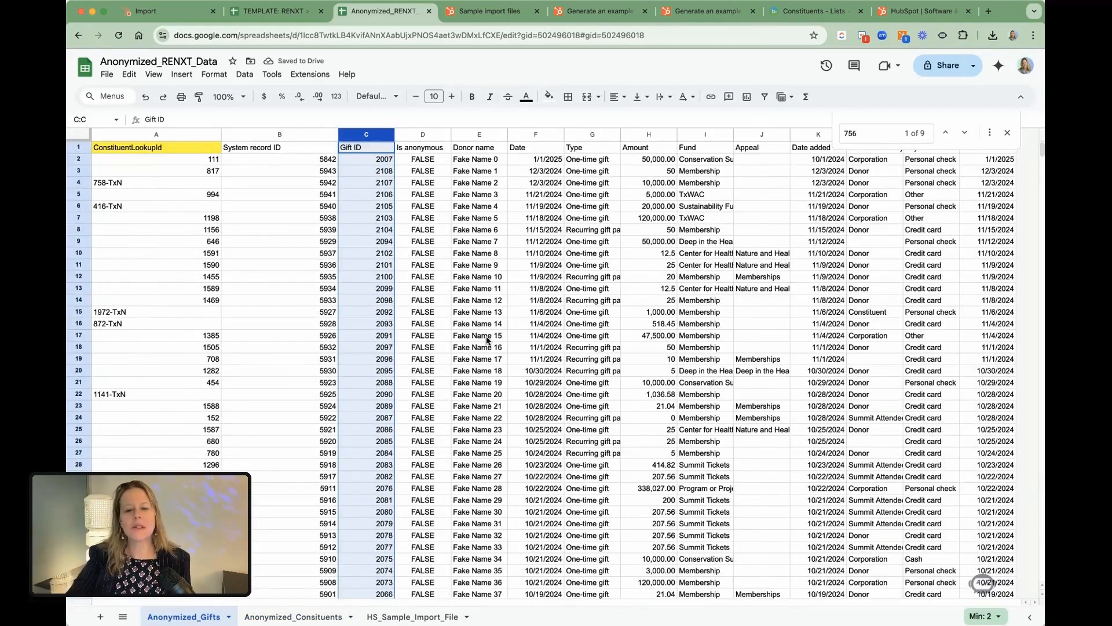
left_click(1007, 133)
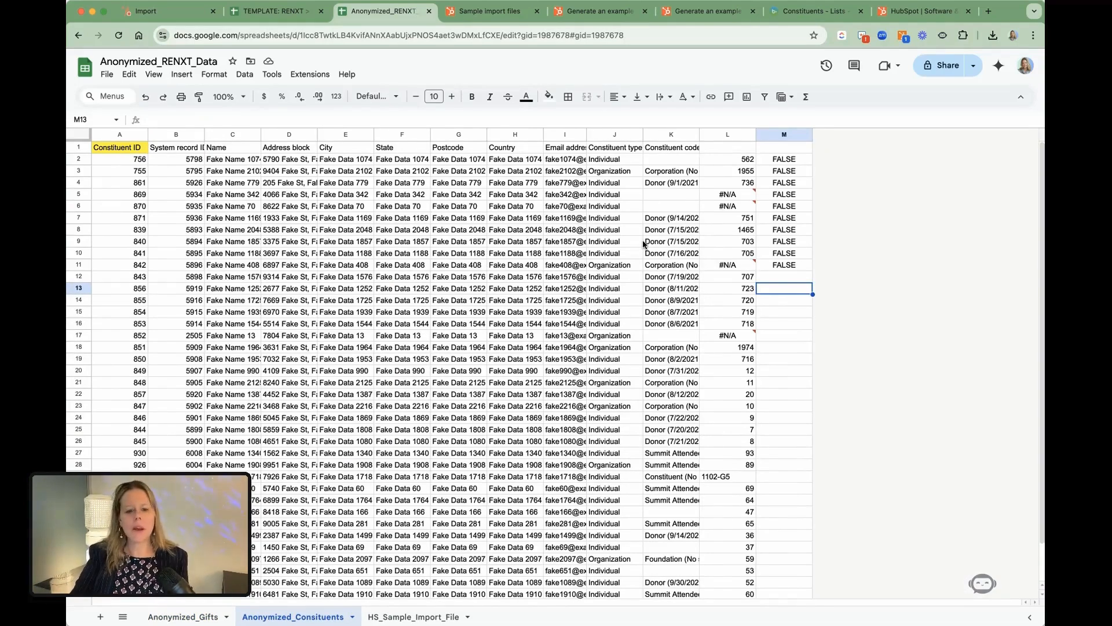
Review the HS_Sample_Import_File headers and instructions, and compare Constituent ID on Anonymized_Consituents with ConstituentLookupId on Anonymized_Gifts.
left_click(408, 615)
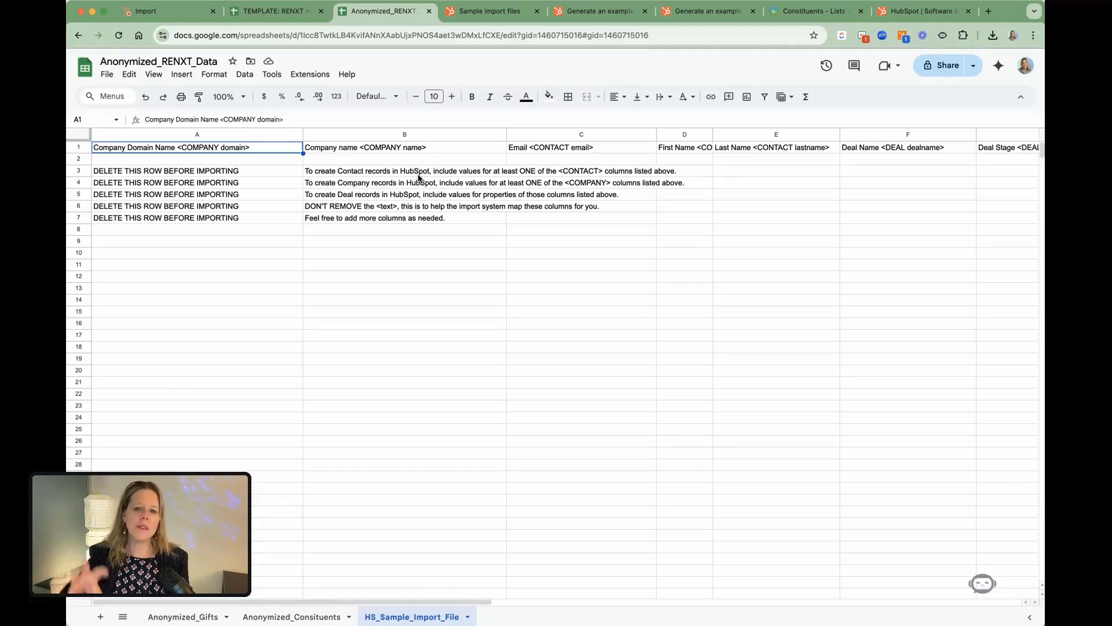
scroll(407, 150, "down", 1)
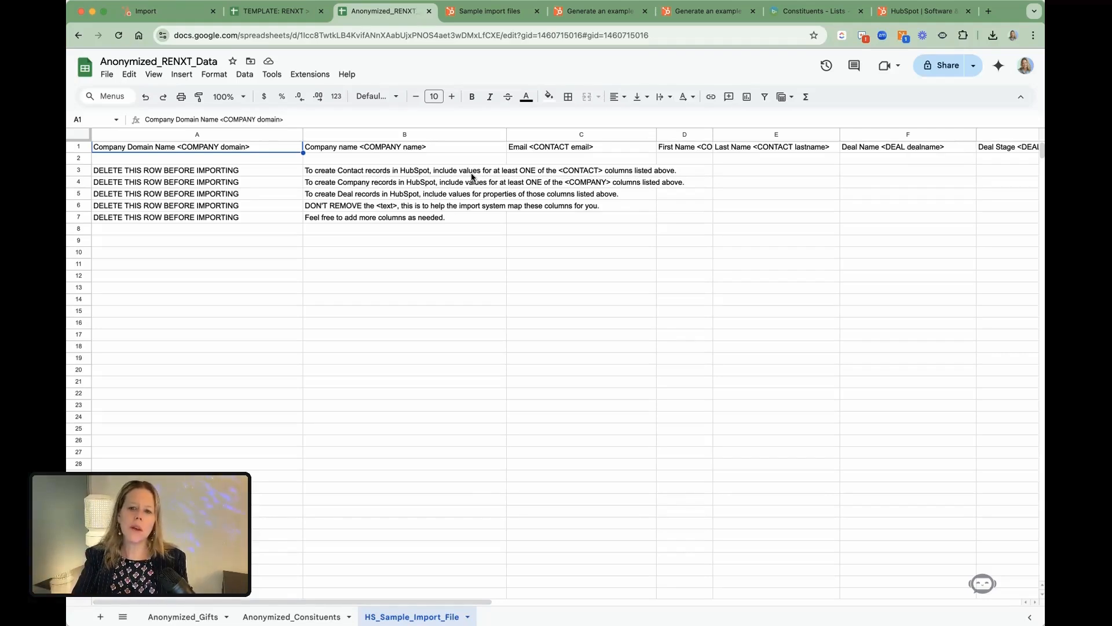
scroll(527, 189, "right", 10)
scroll(527, 189, "left", 10)
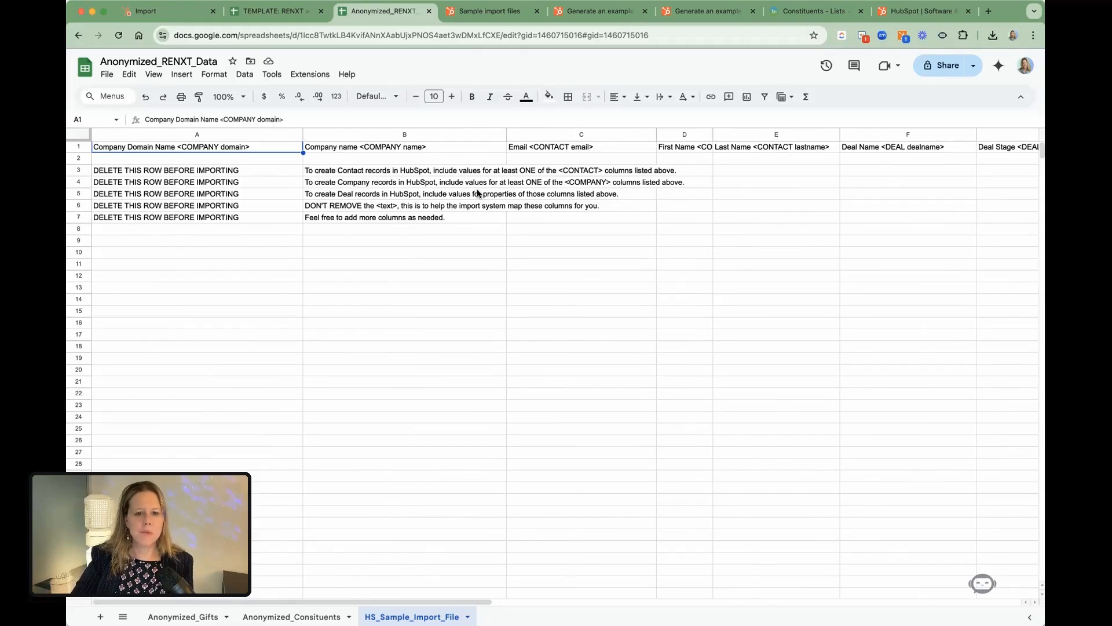
left_click(270, 614)
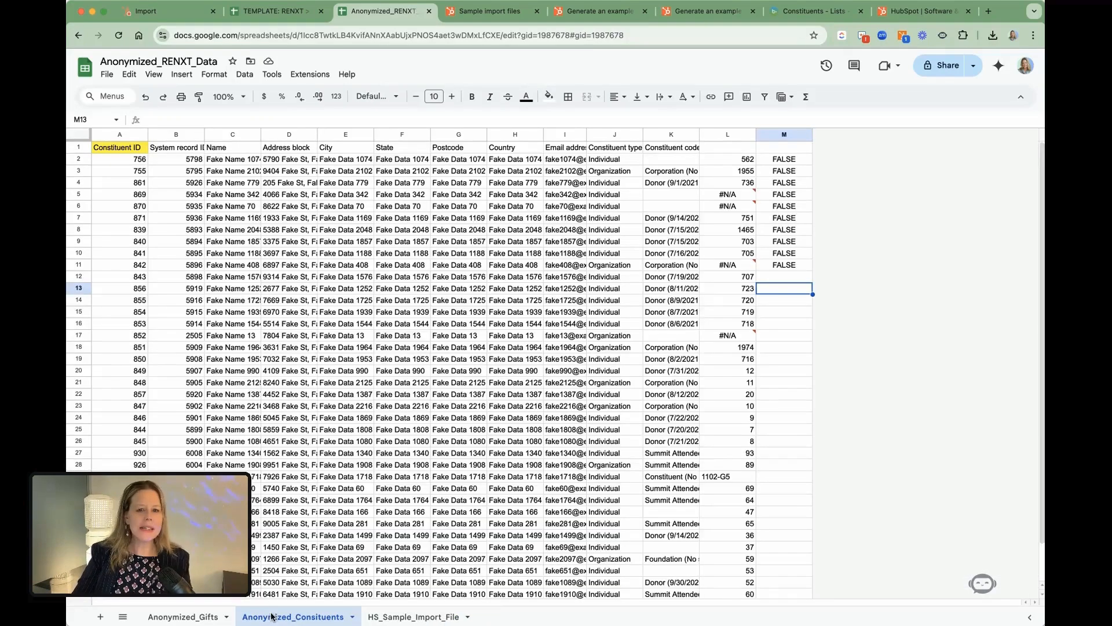
left_click(203, 619)
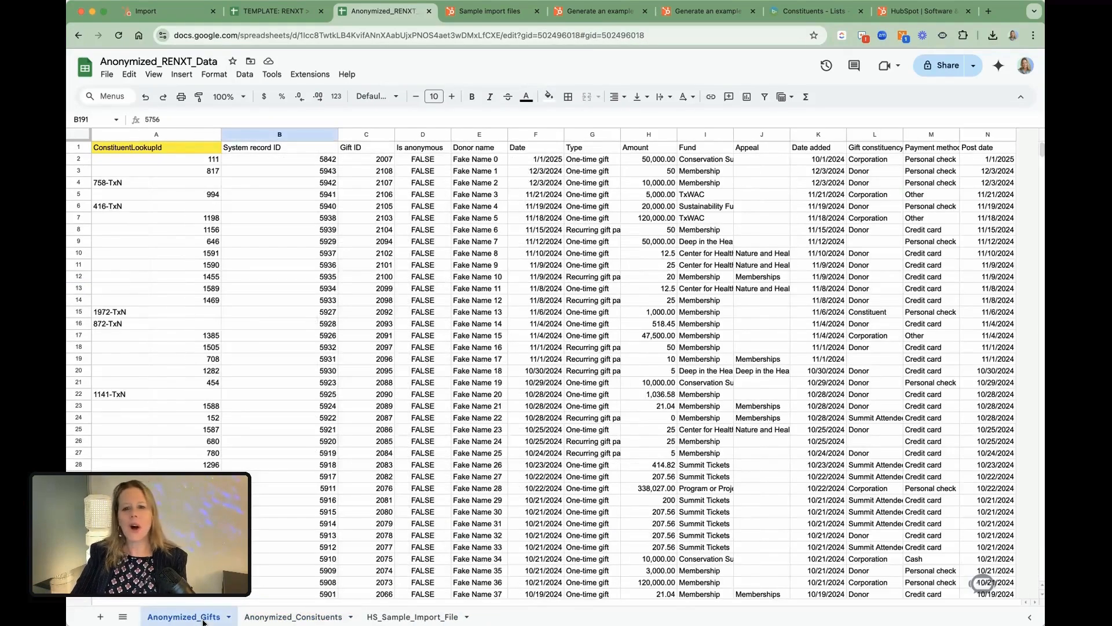
left_click(283, 618)
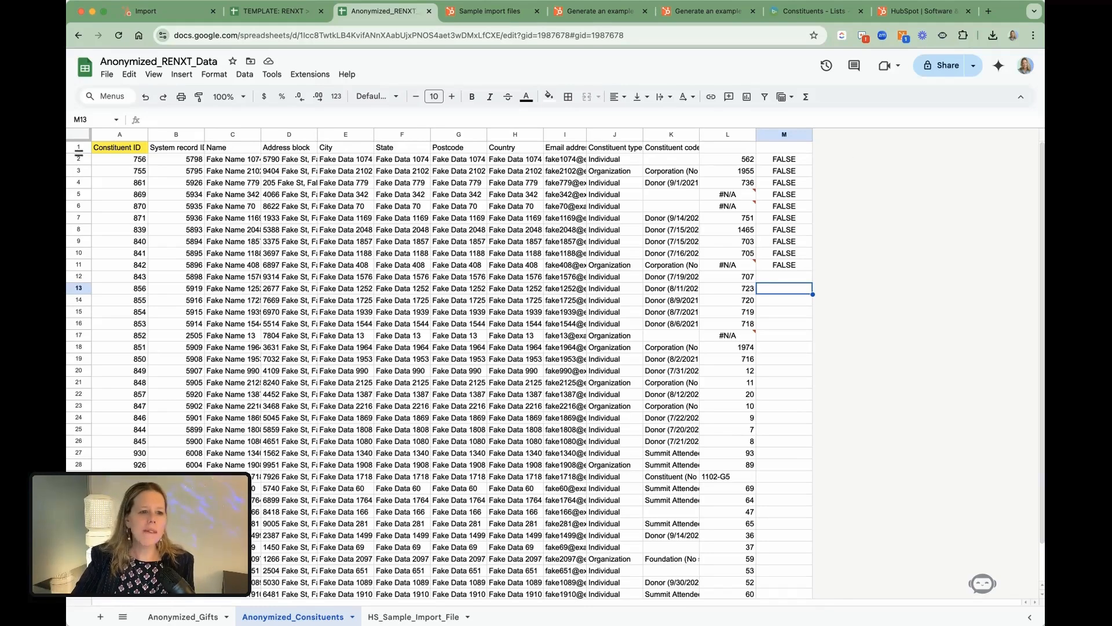
left_click(109, 150)
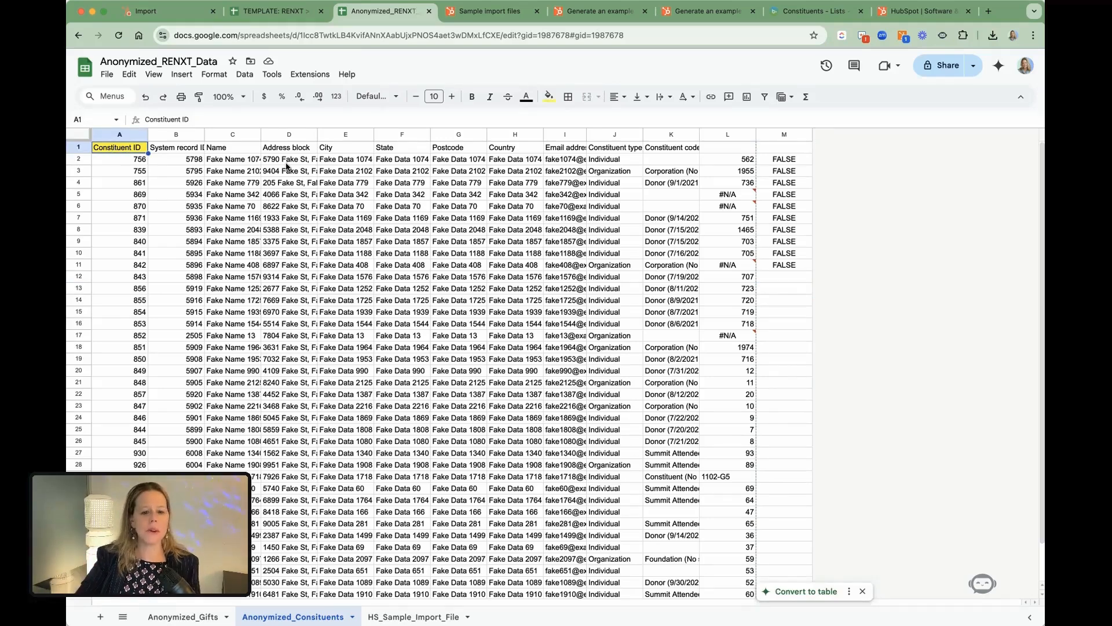
left_click(192, 619)
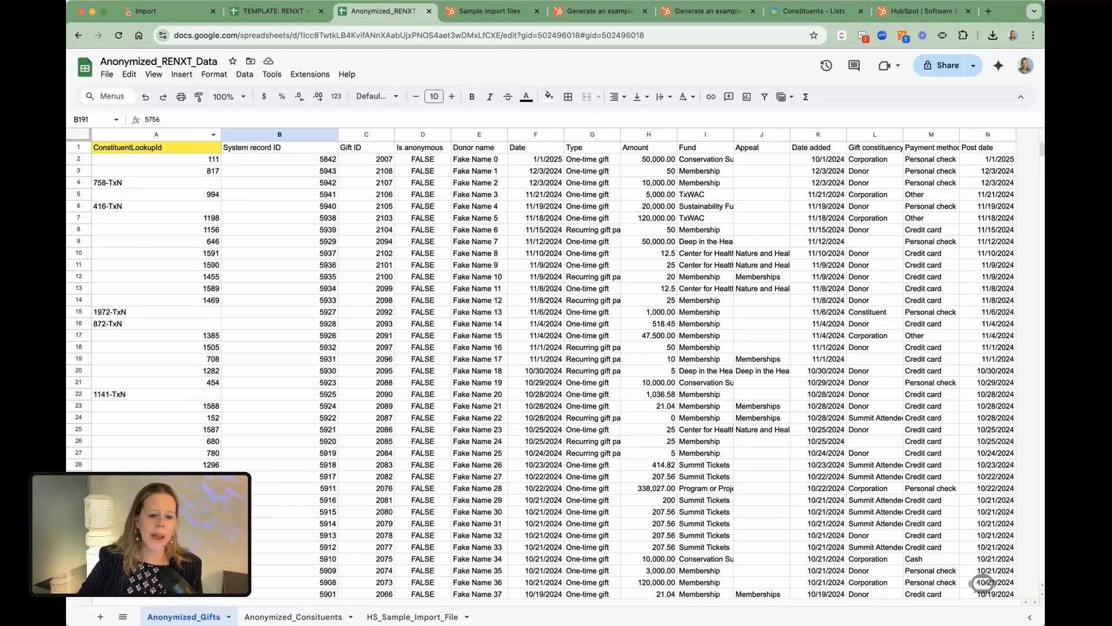
left_click(293, 616)
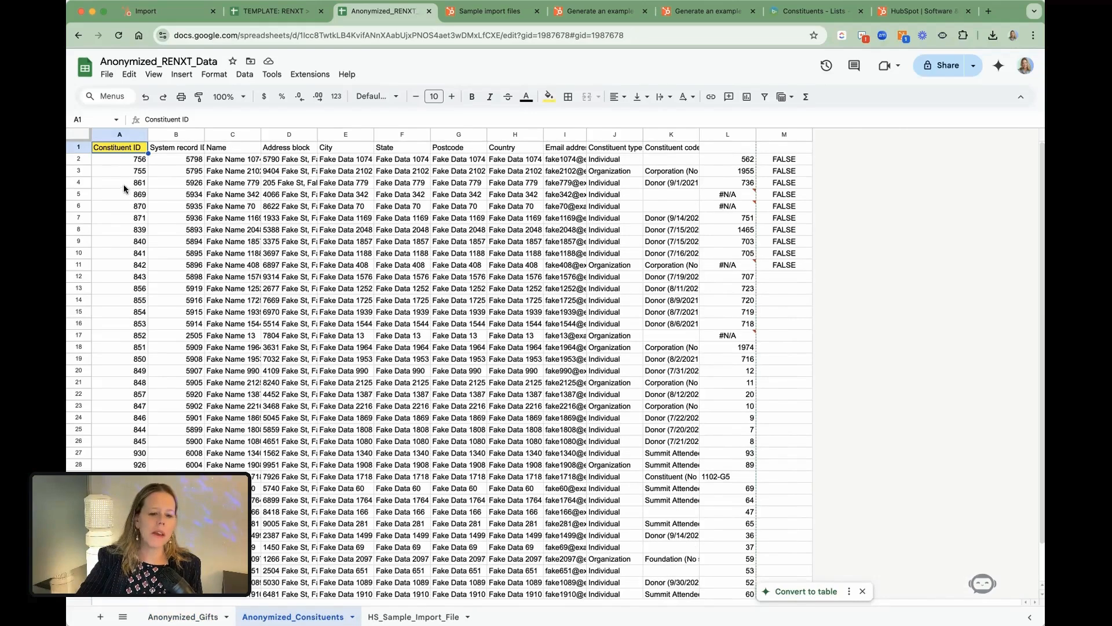
Inspect the VLOOKUP formula in L2 of Anonymized_Consituents and compare it with the columns of the gifts and sample import sheets.
double_click(725, 159)
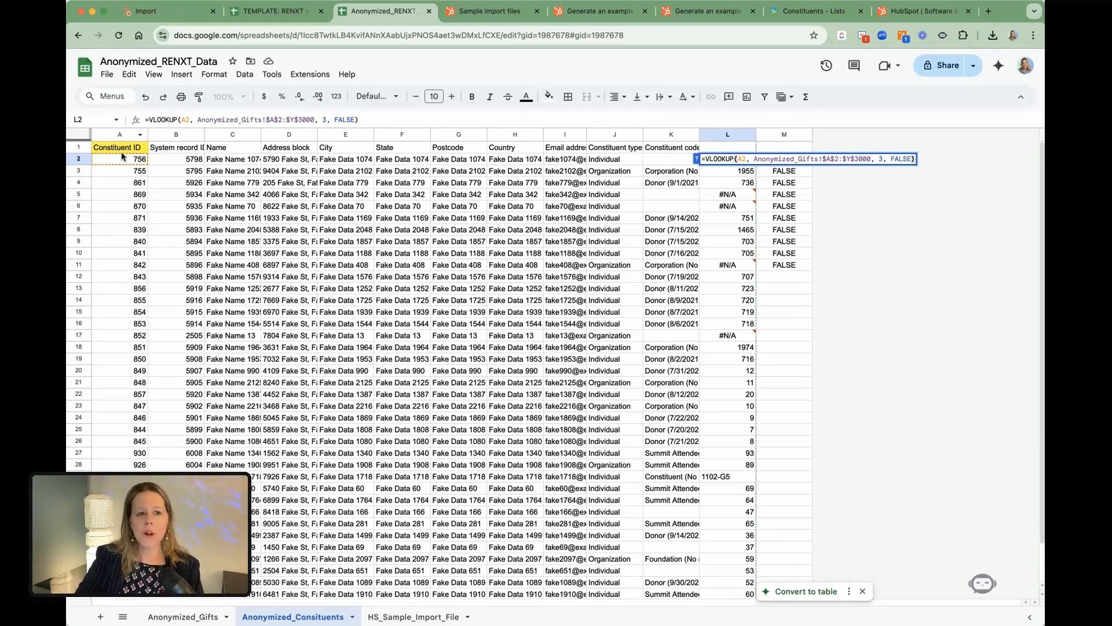
left_click(203, 615)
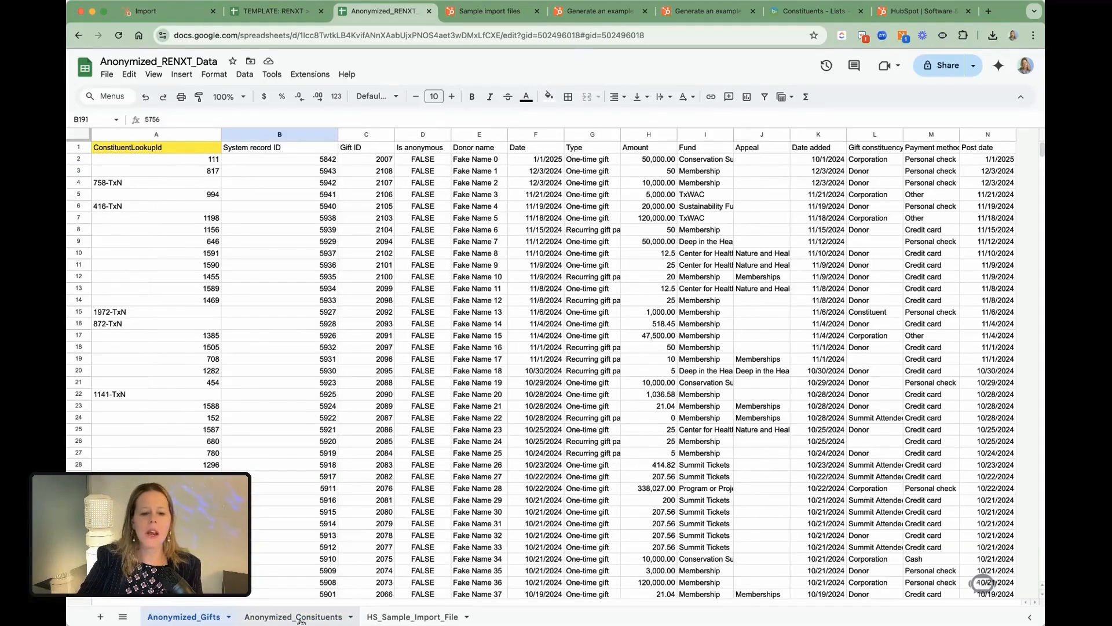
left_click(423, 617)
left_click(318, 616)
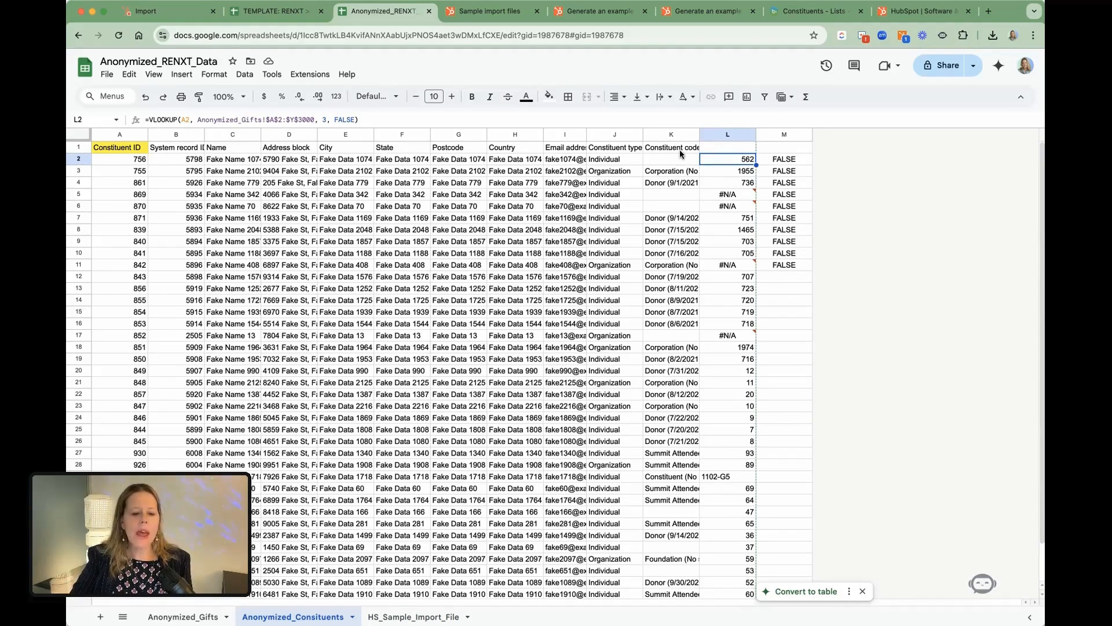
left_click(202, 616)
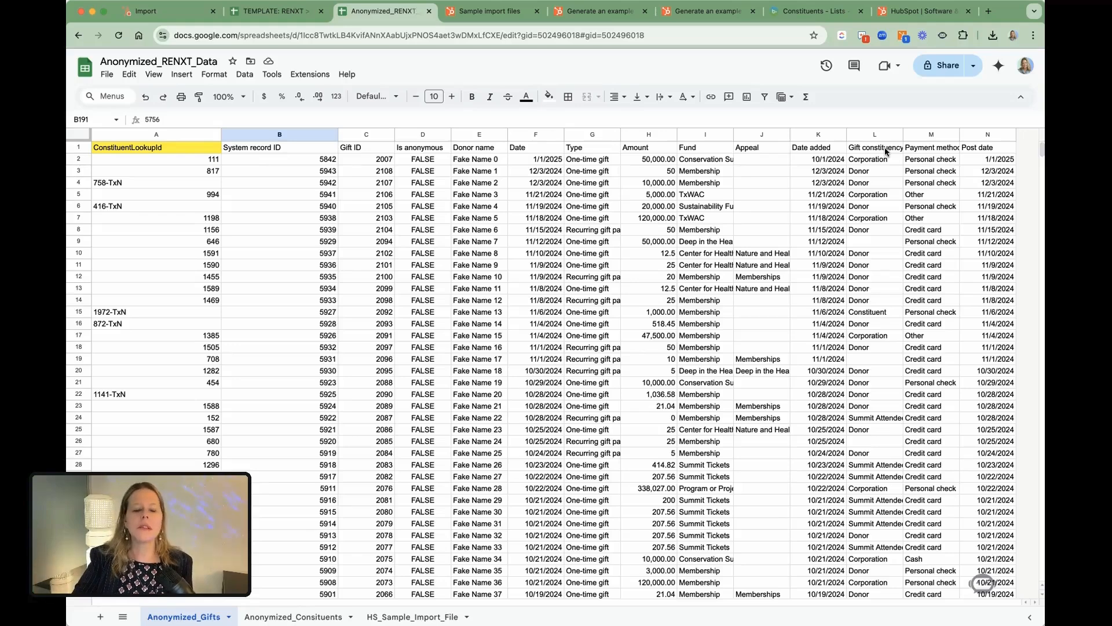
left_click(292, 615)
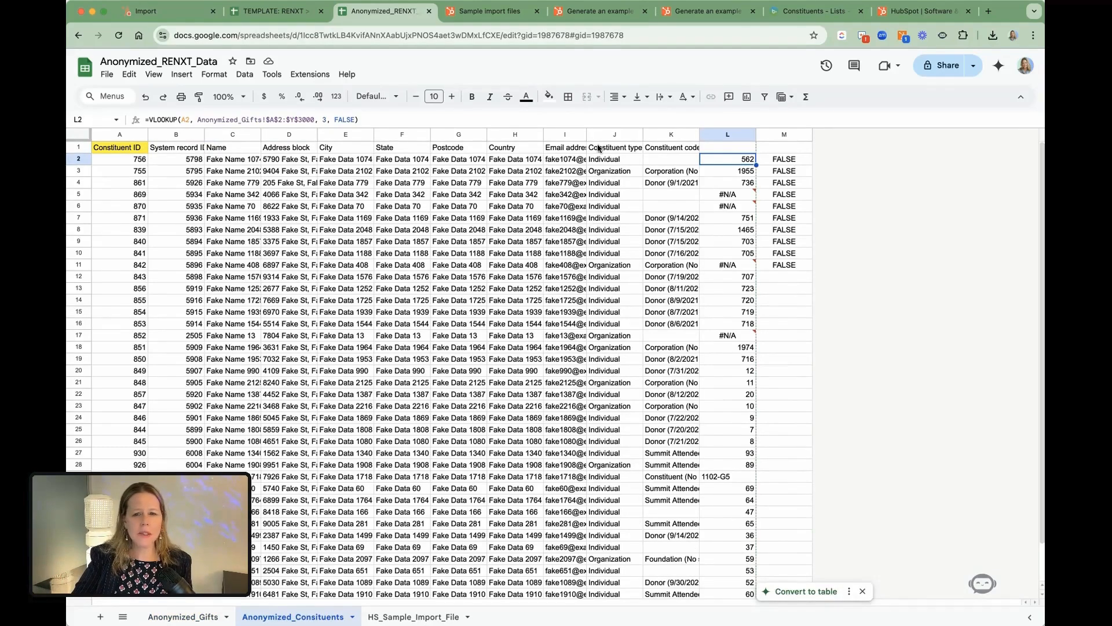
left_click(750, 146)
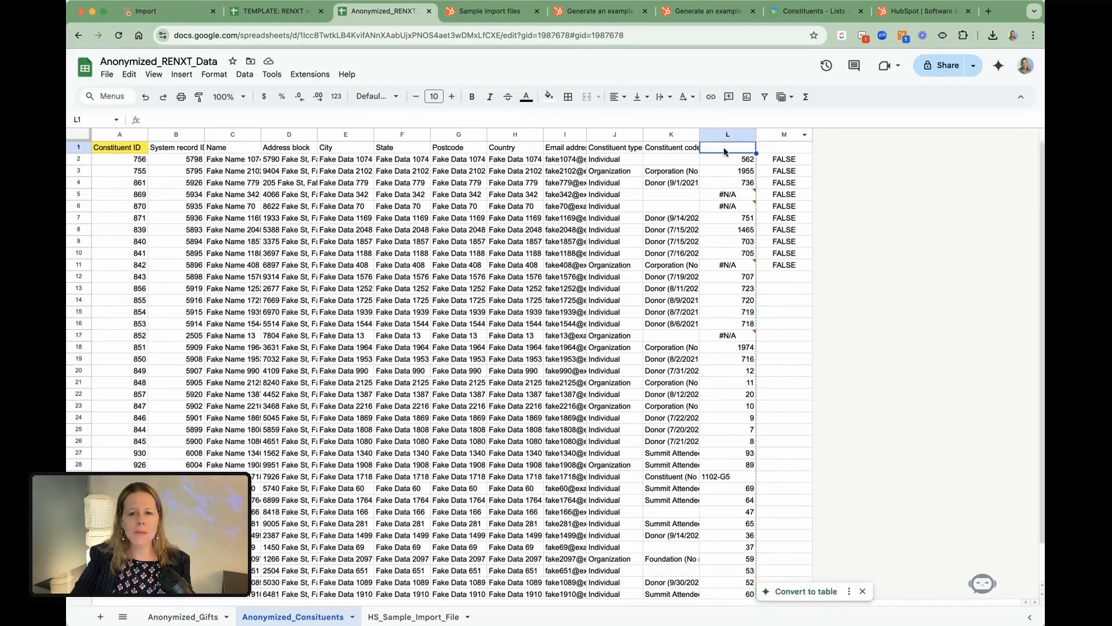
double_click(740, 162)
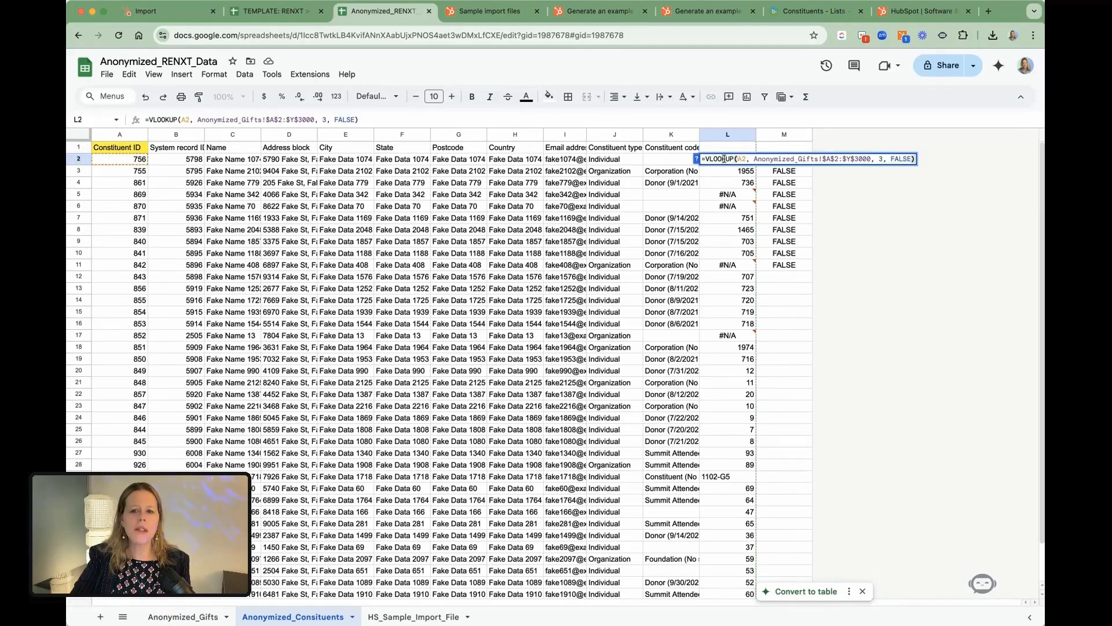
key("Escape")
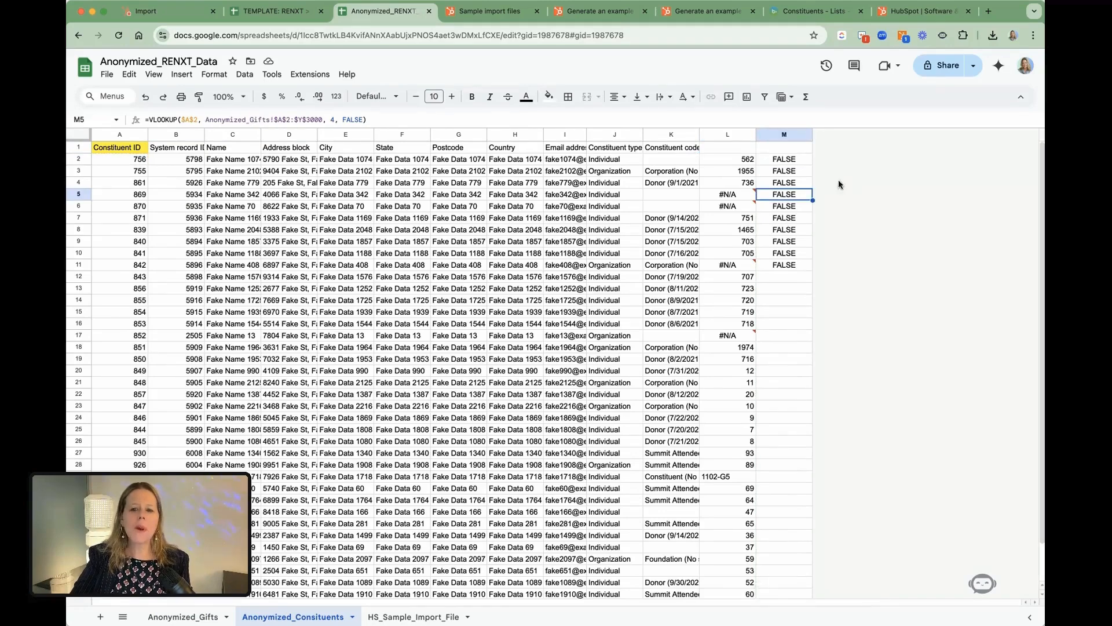
Copy the gift headers System record ID through Post date (B1:N1) from Anonymized_Gifts into Anonymized_Consituents starting at L1.
left_click(732, 148)
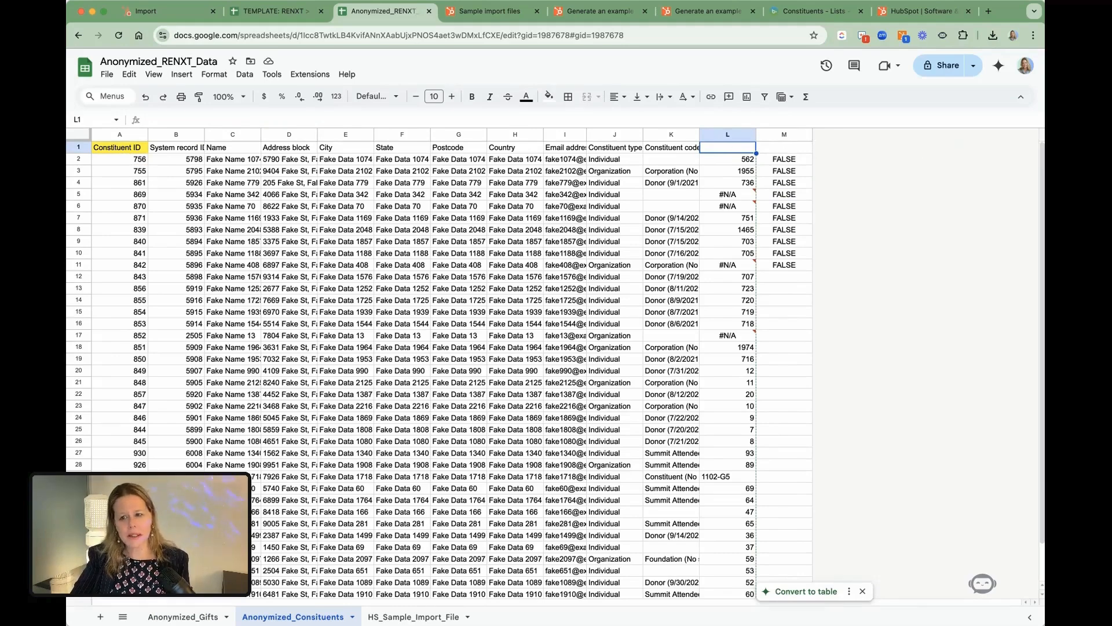
left_click(197, 619)
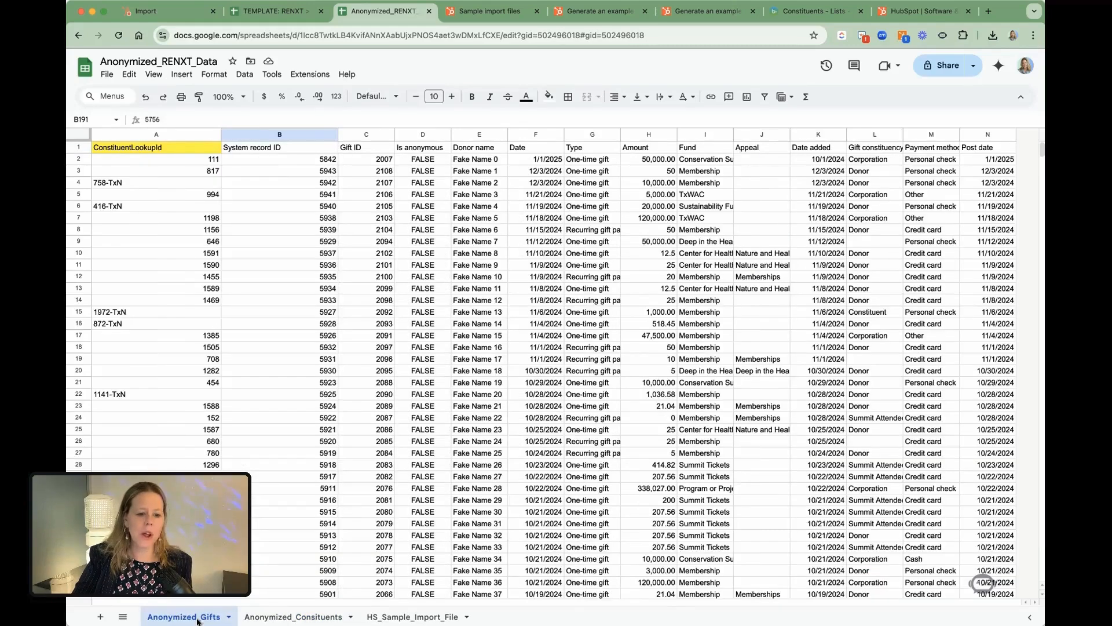
left_click(292, 134)
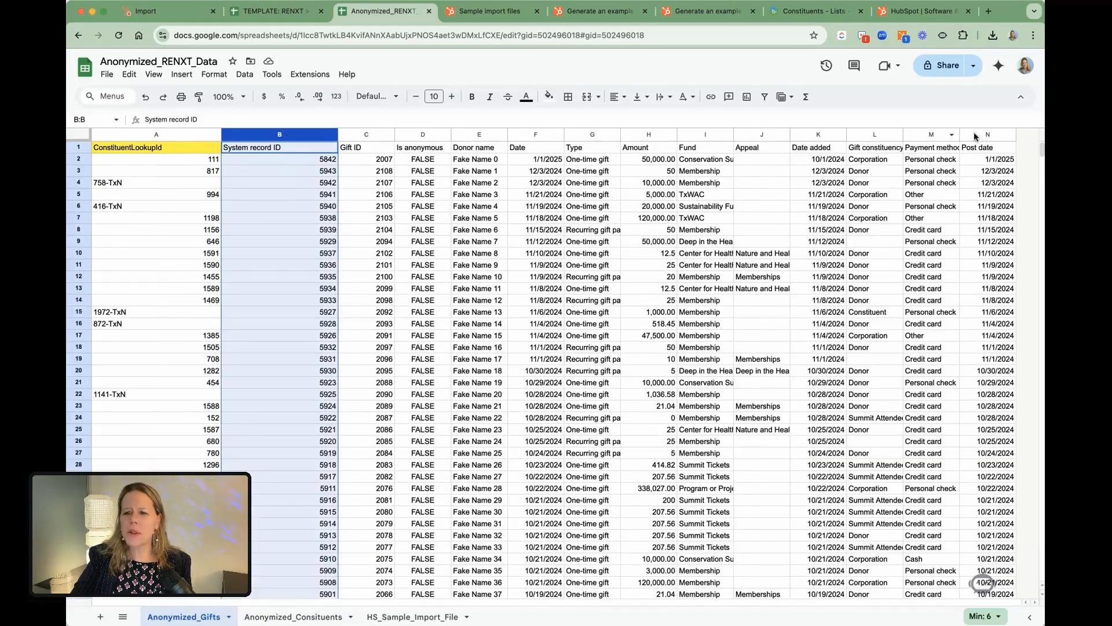
left_click(974, 132, "shift")
left_click(270, 152)
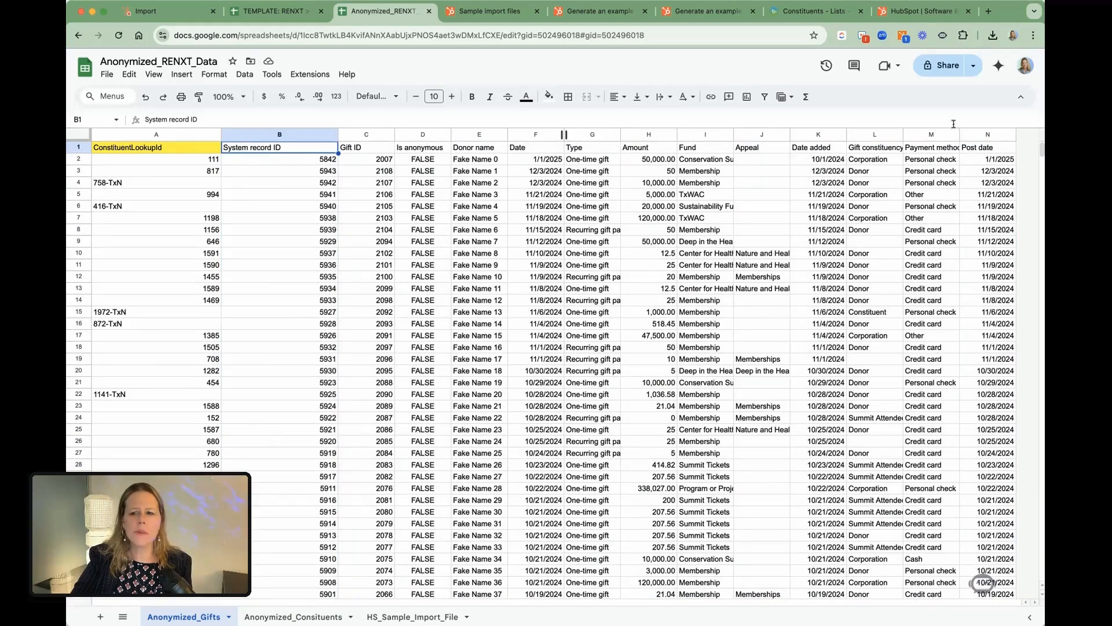
left_click(983, 150, "shift")
key("ctrl+c")
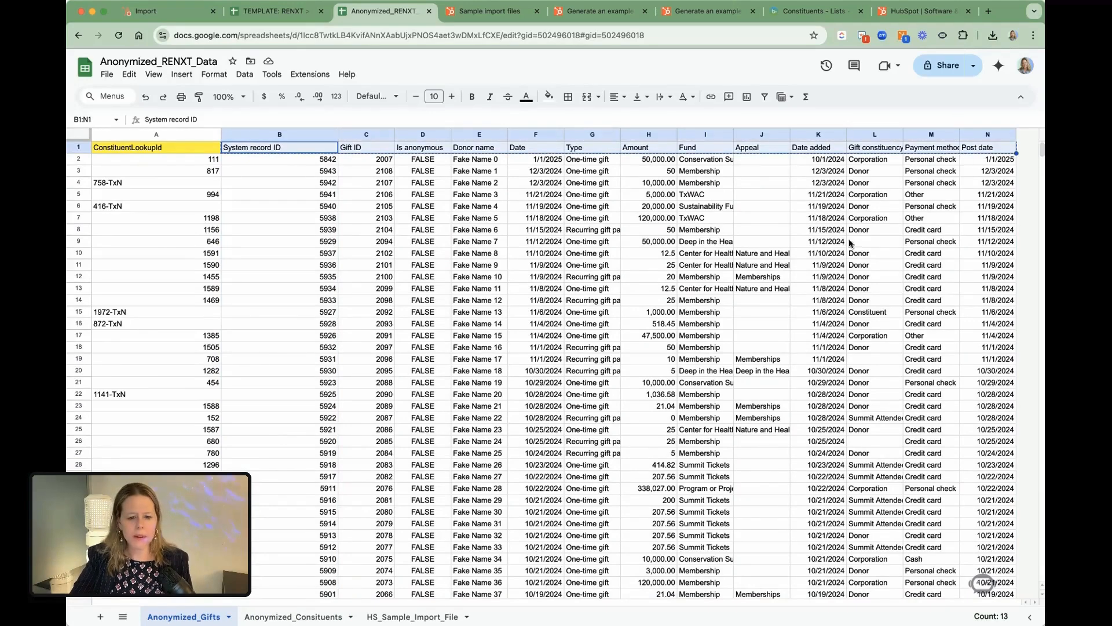
left_click(278, 618)
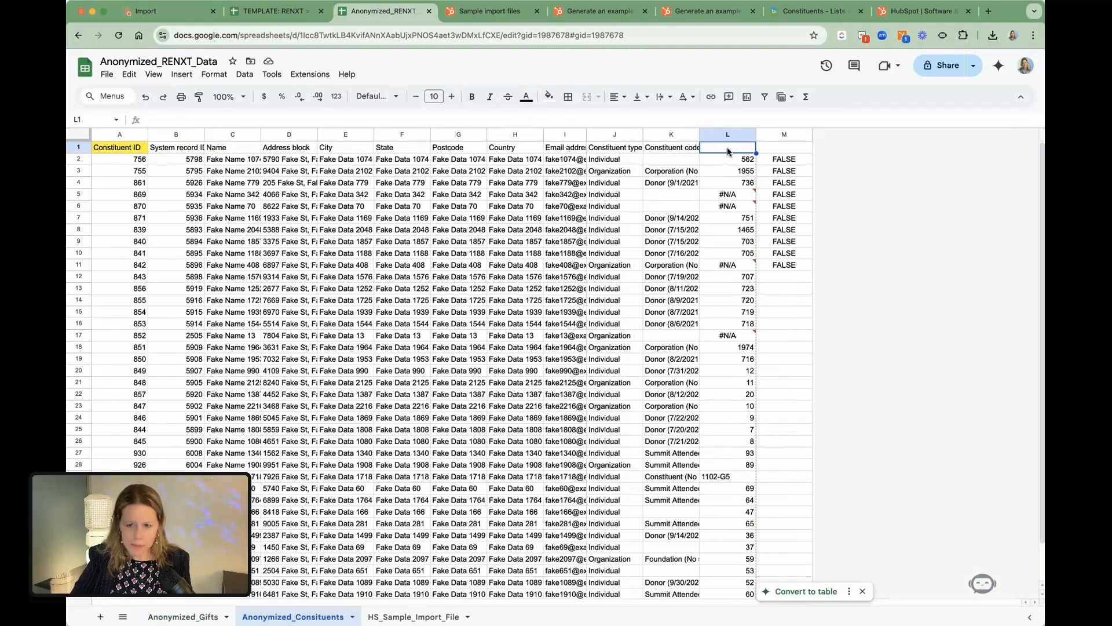
left_click(192, 617)
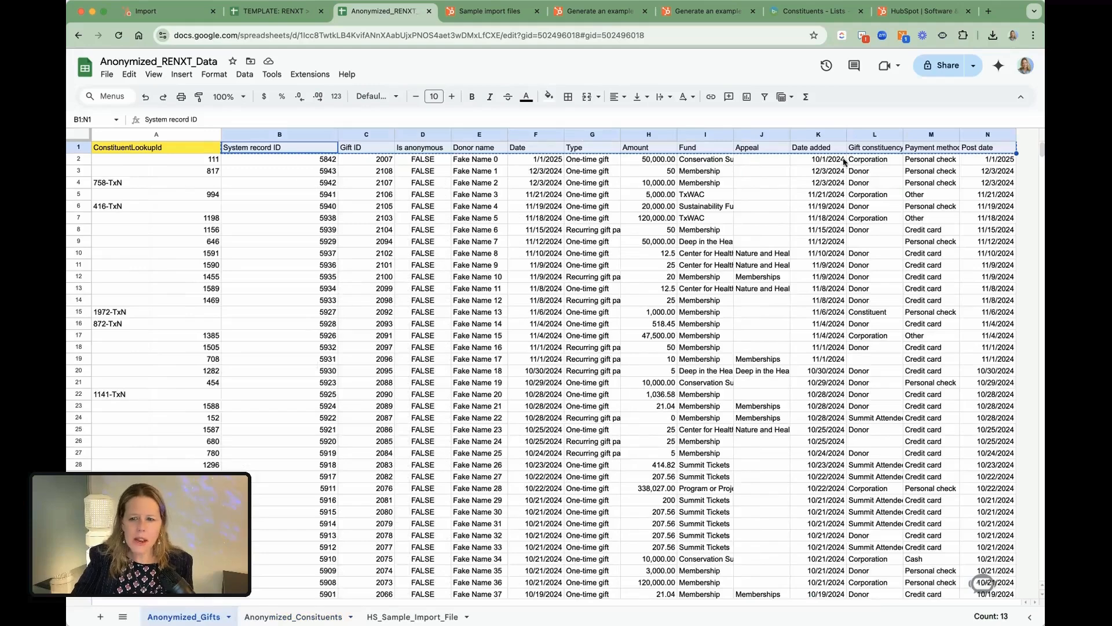
left_click(301, 615)
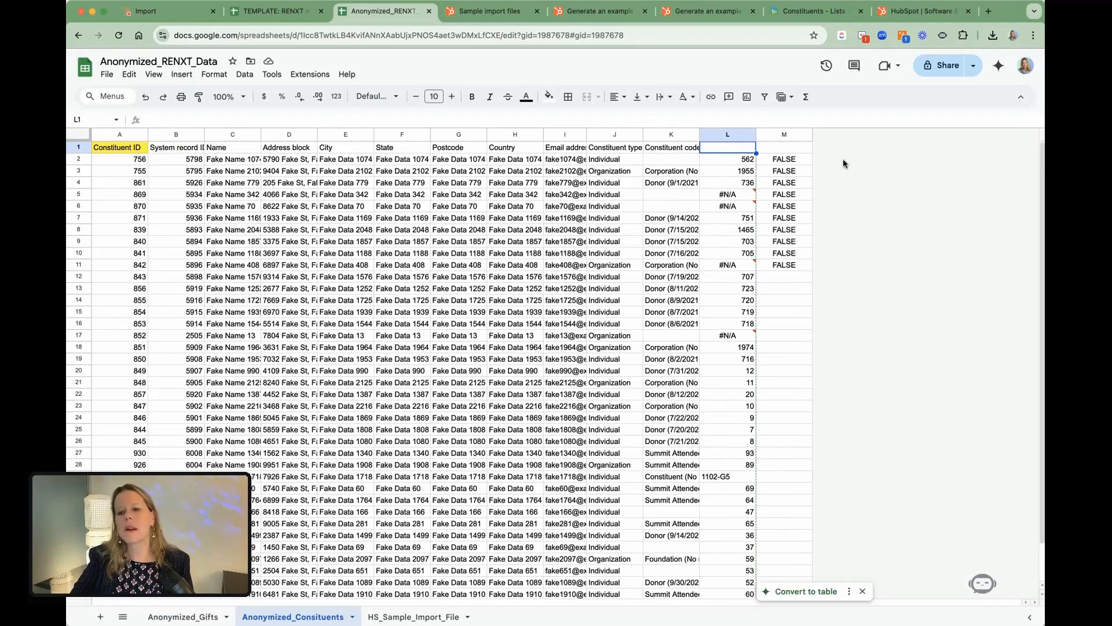
key("ctrl+v")
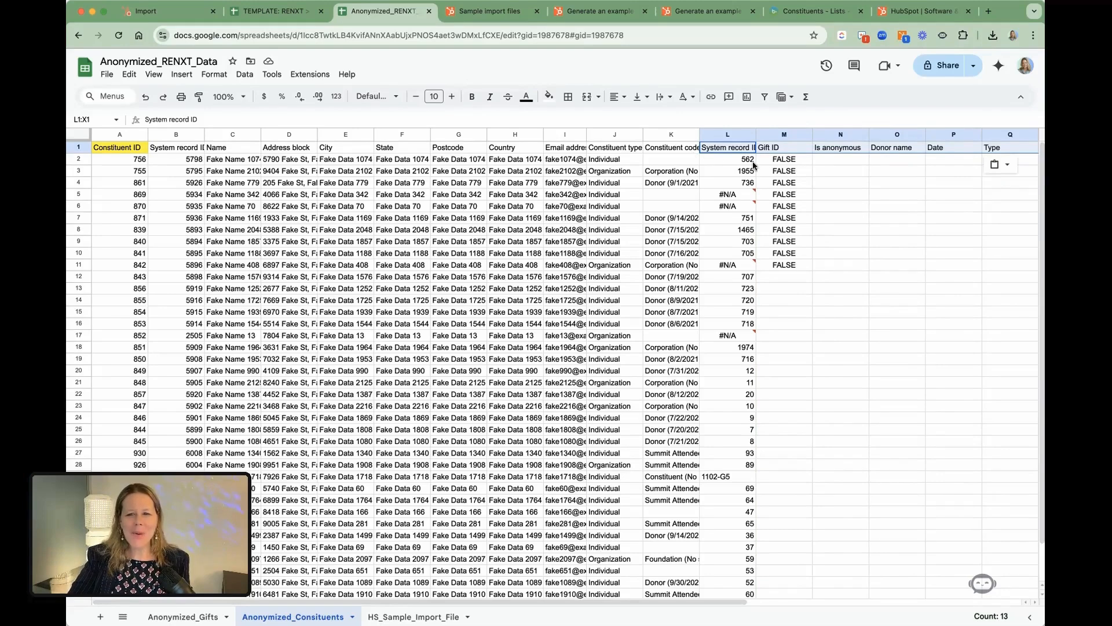
Examine the lookup key and Anonymized_Gifts range in the L2 VLOOKUP formula, checking them against the Constituent ID in A2 and the gifts sheet.
double_click(717, 160)
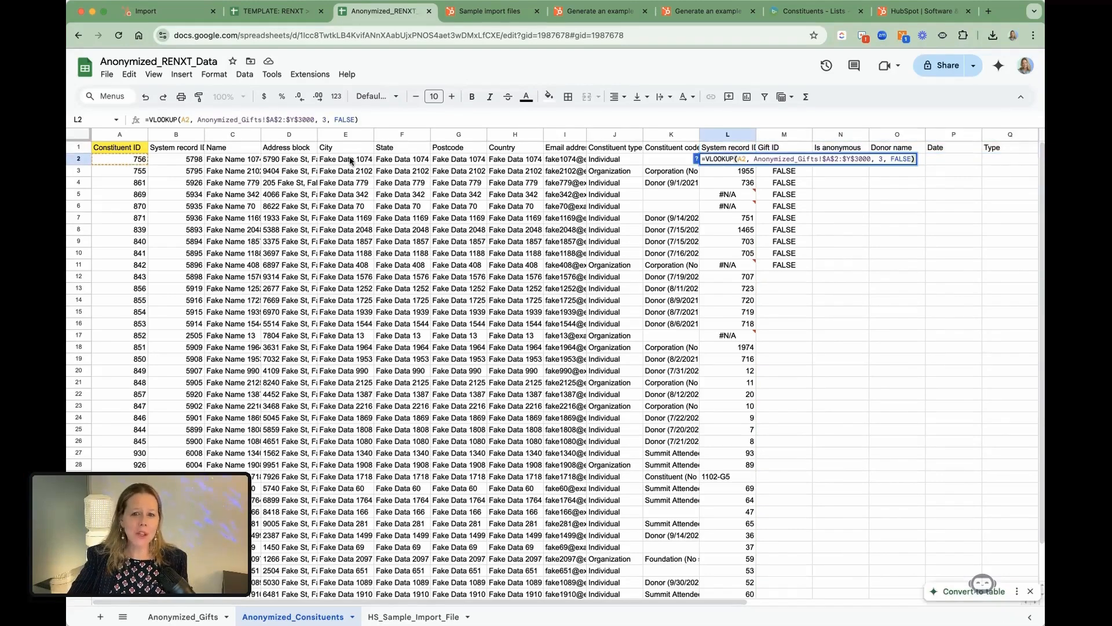
left_click(723, 195)
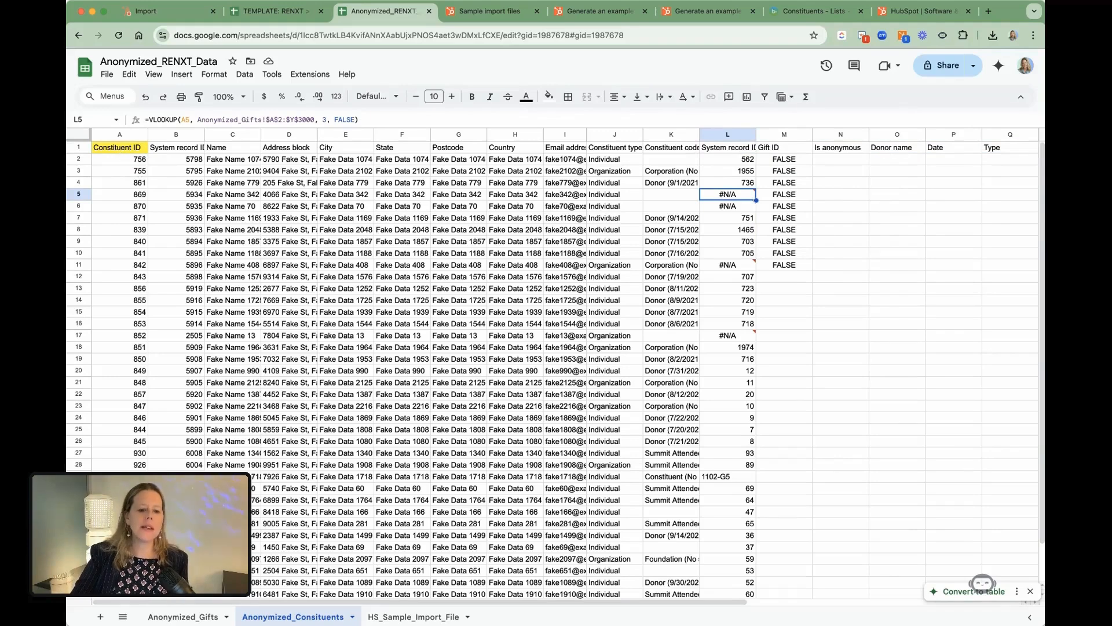
left_click(752, 161)
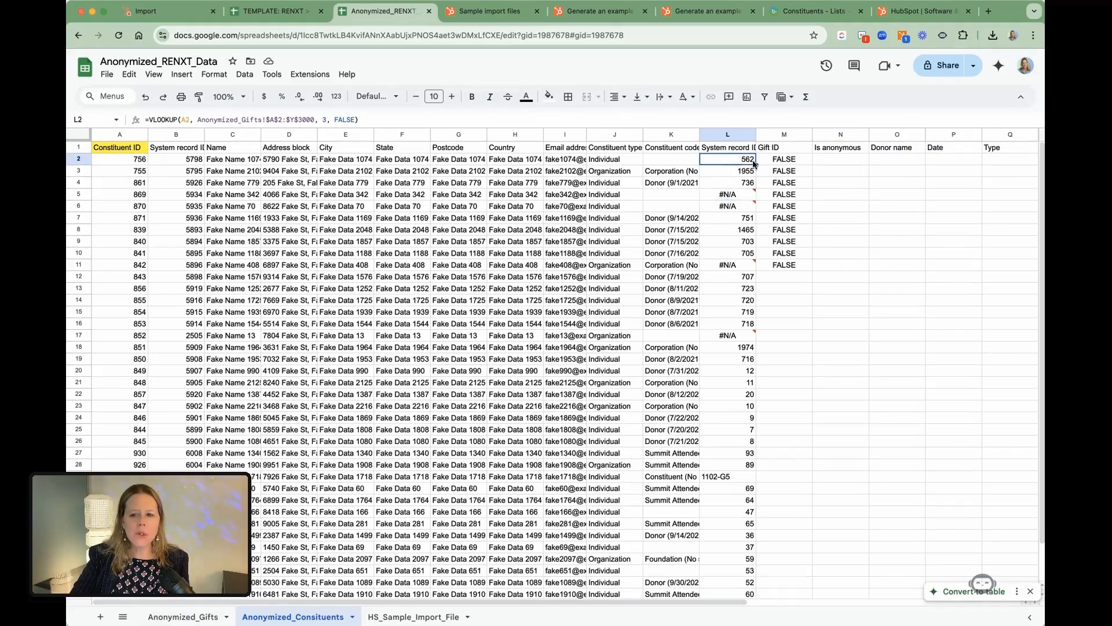
double_click(736, 162)
left_click_drag(818, 159, 753, 159)
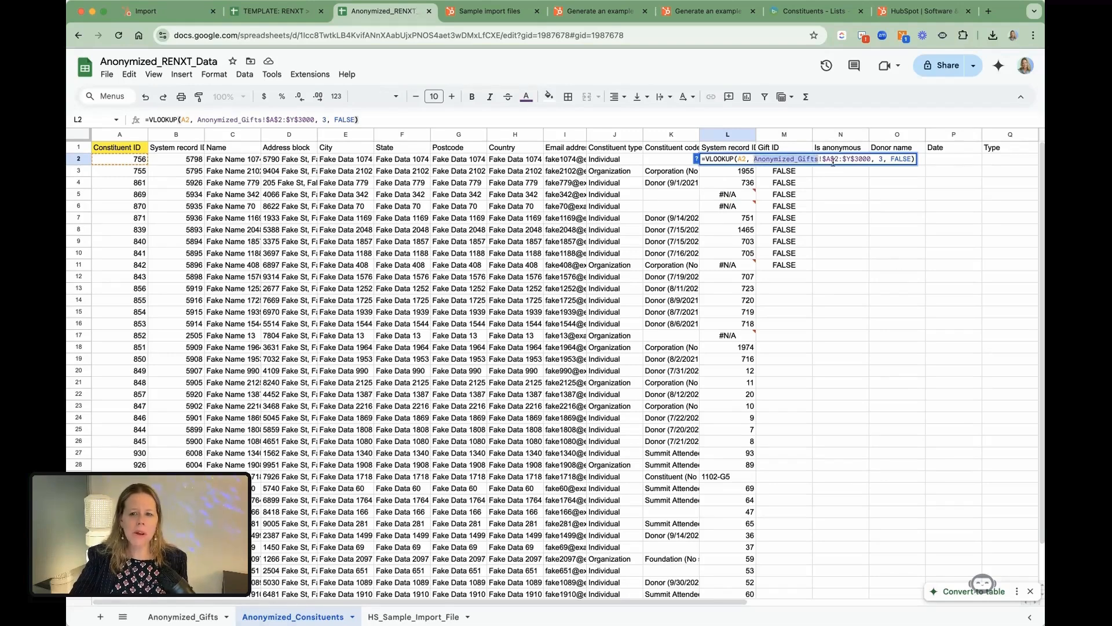
left_click(929, 275)
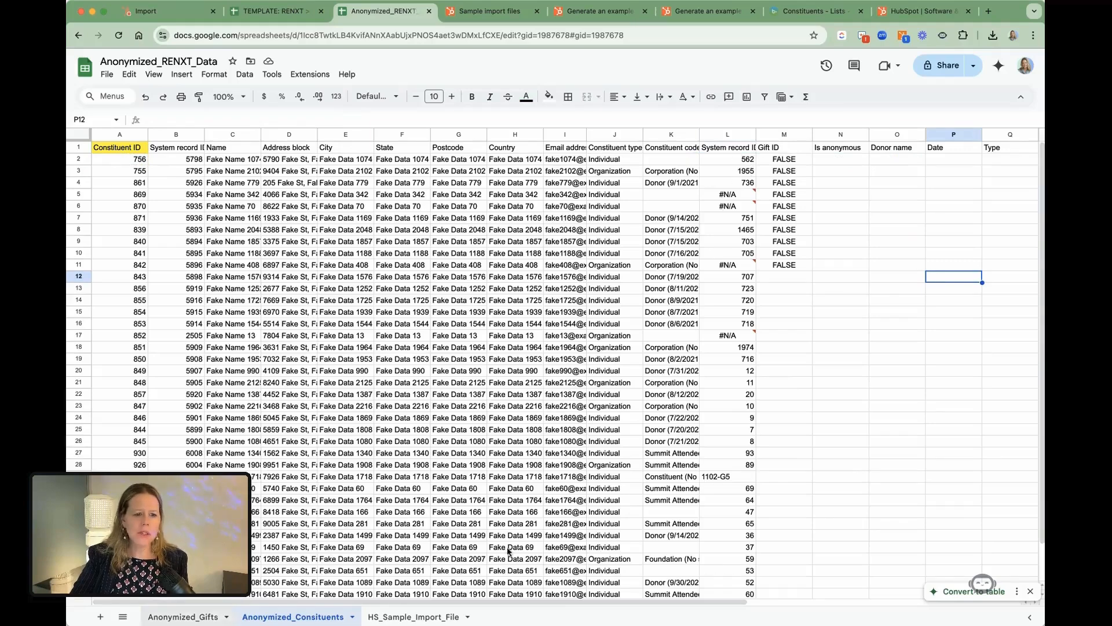
left_click(130, 162)
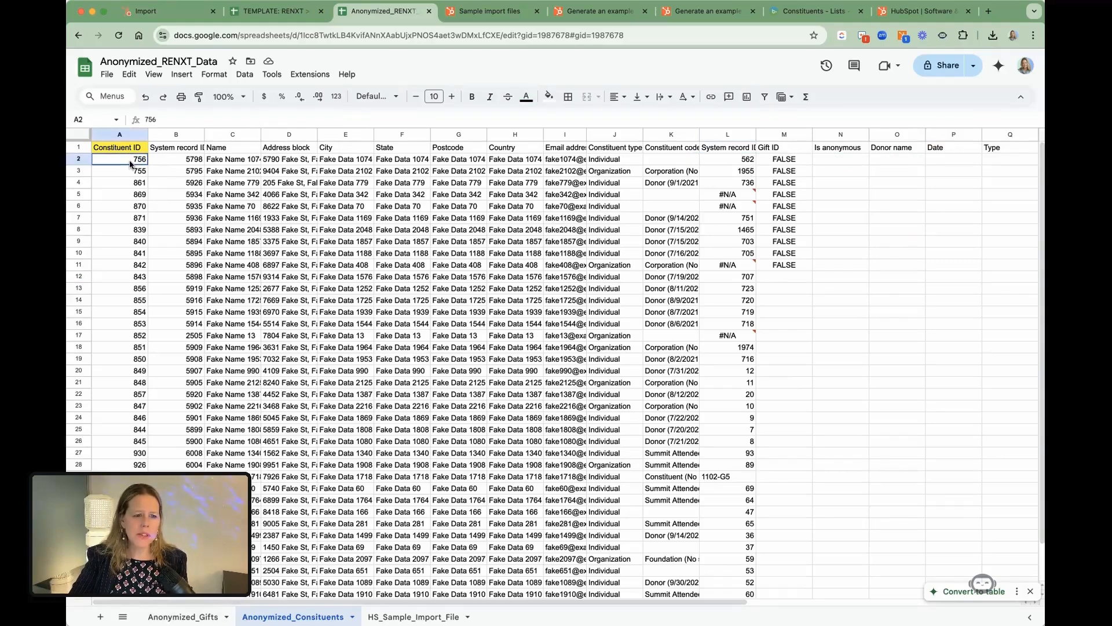
left_click(197, 616)
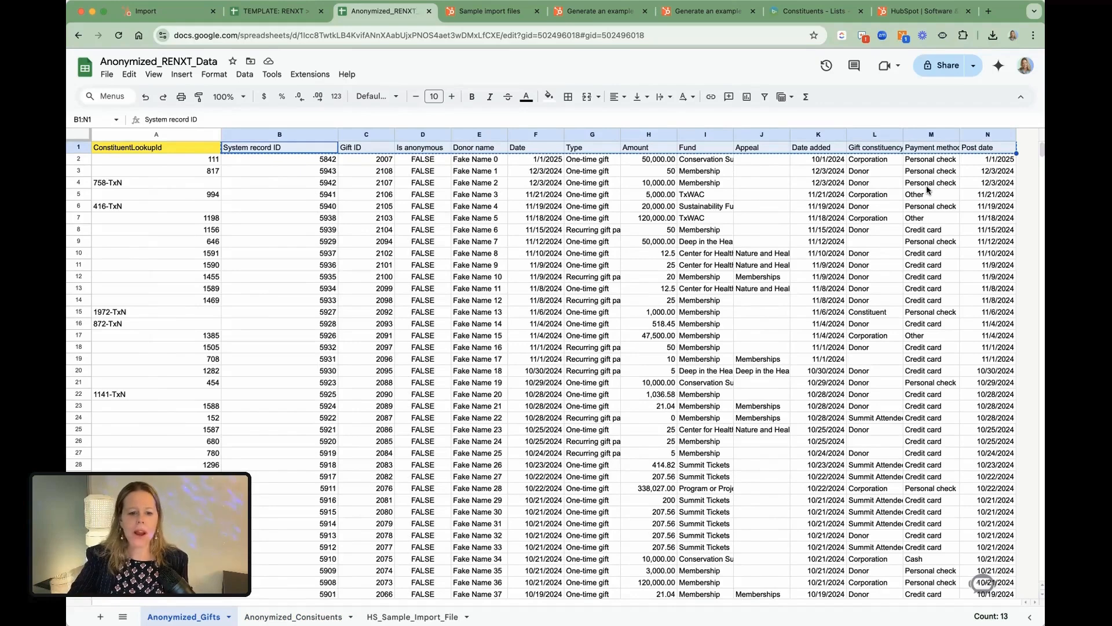
Compare the L2 VLOOKUP formula and the L1 System record ID header on Anonymized_Consituents with the rows and columns of Anonymized_Gifts.
left_click(260, 618)
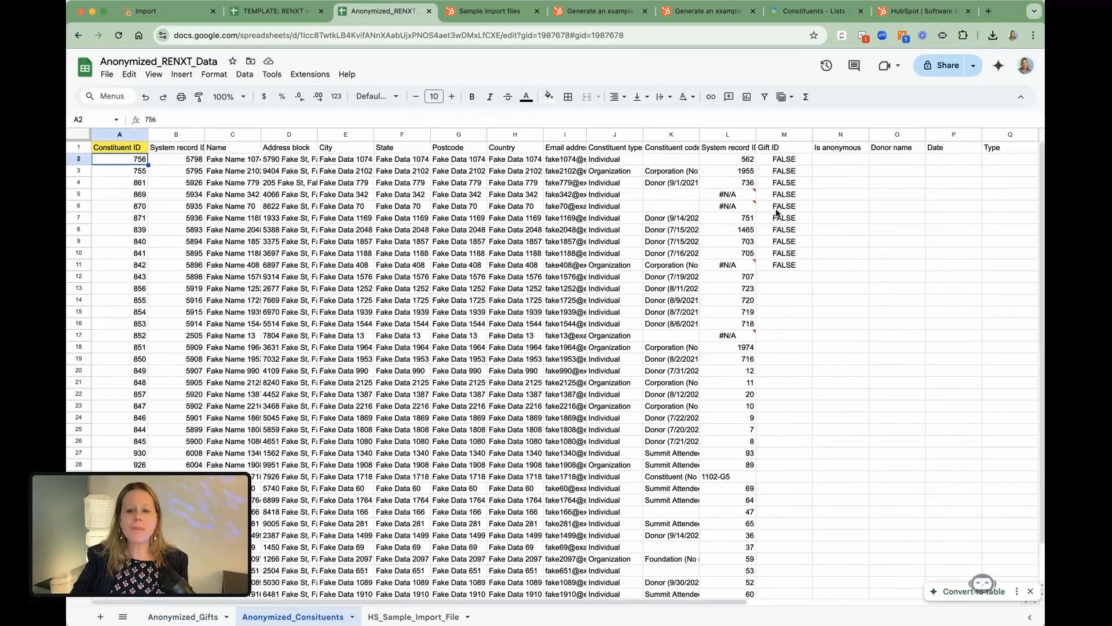
double_click(745, 159)
left_click(895, 234)
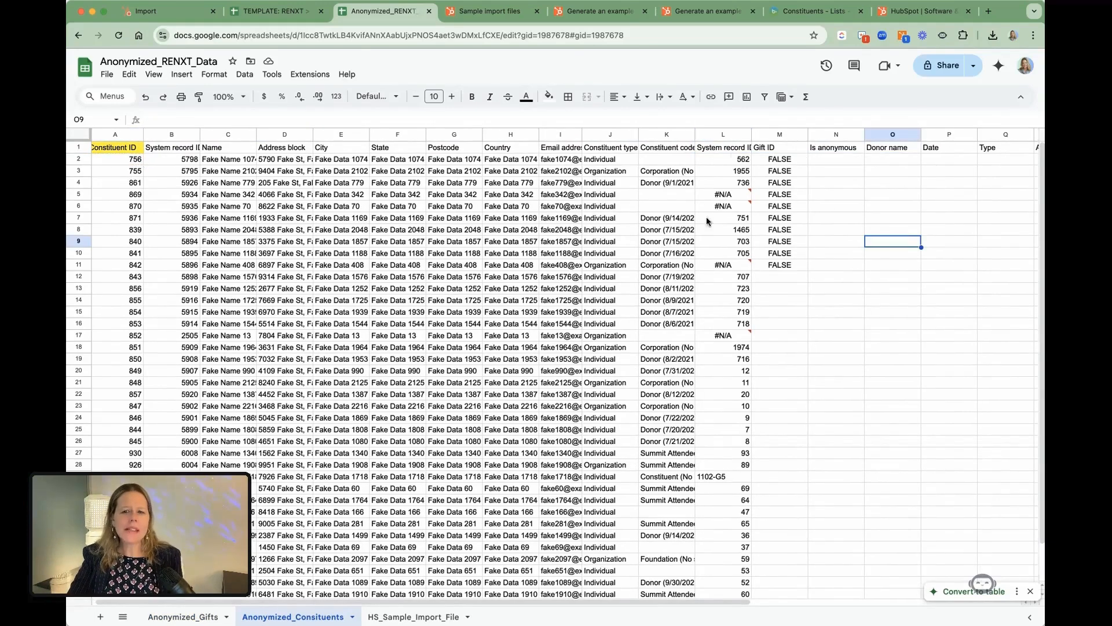
double_click(701, 147)
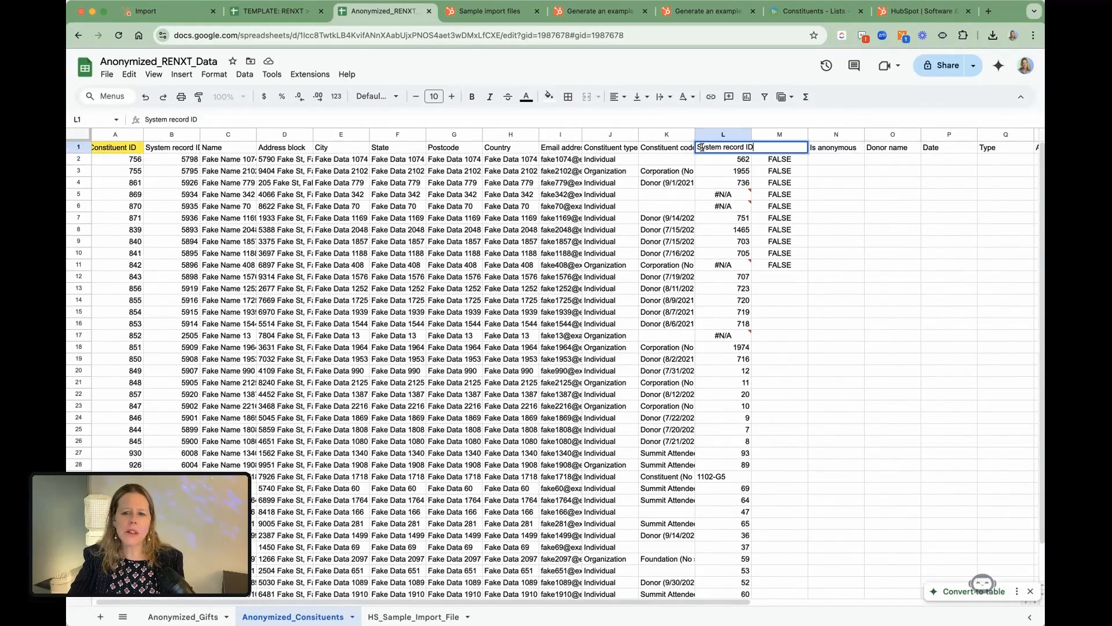
left_click(171, 618)
scroll(298, 272, "down", 20)
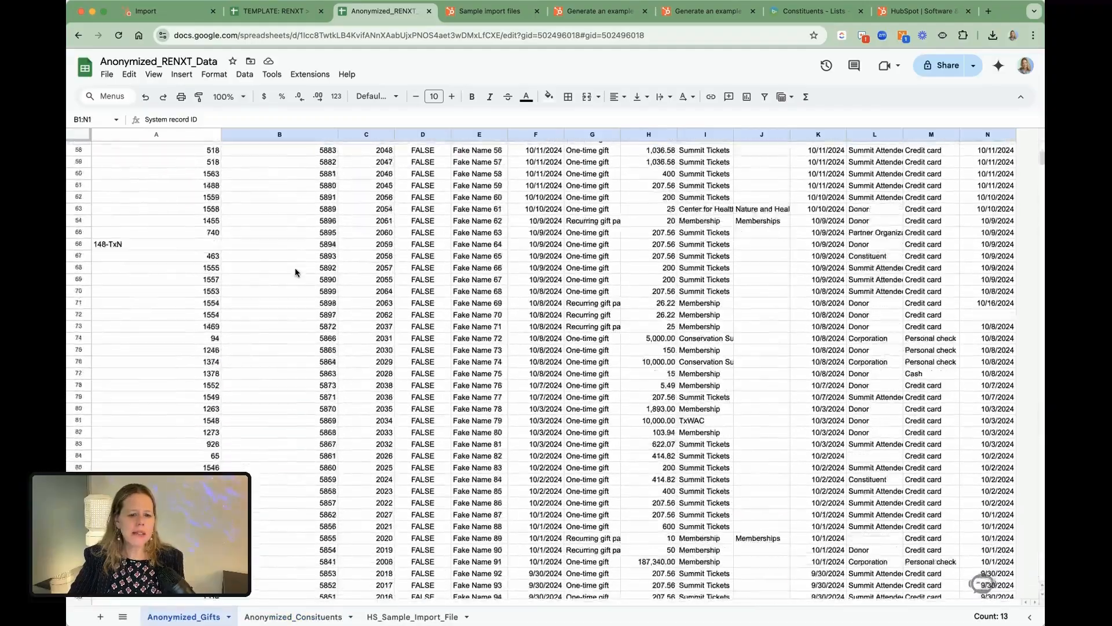
scroll(323, 348, "up", 20)
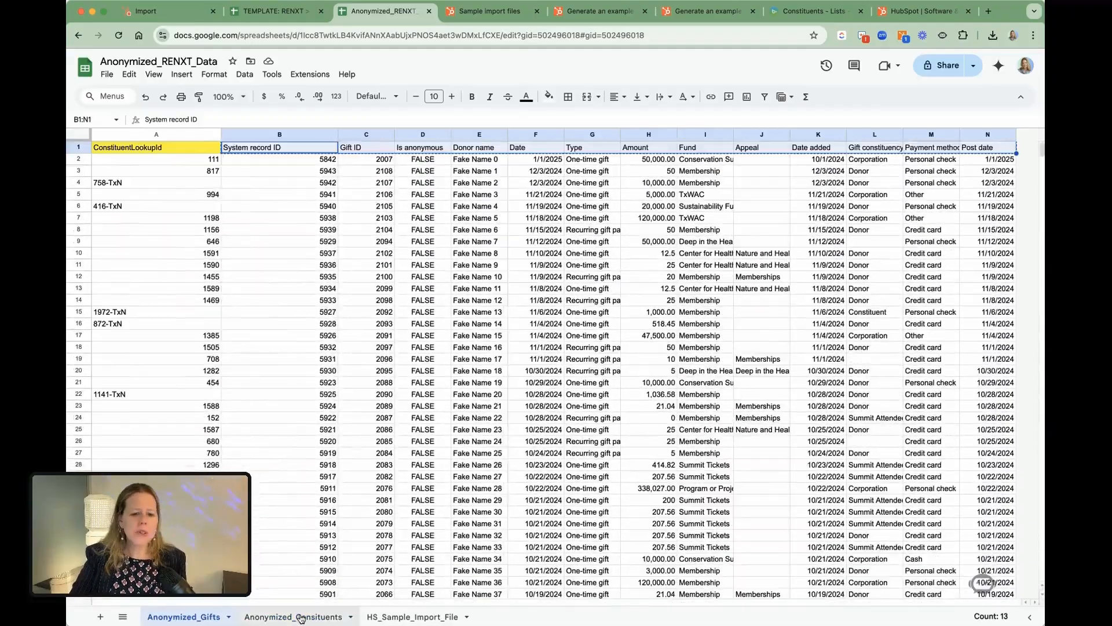
left_click(334, 615)
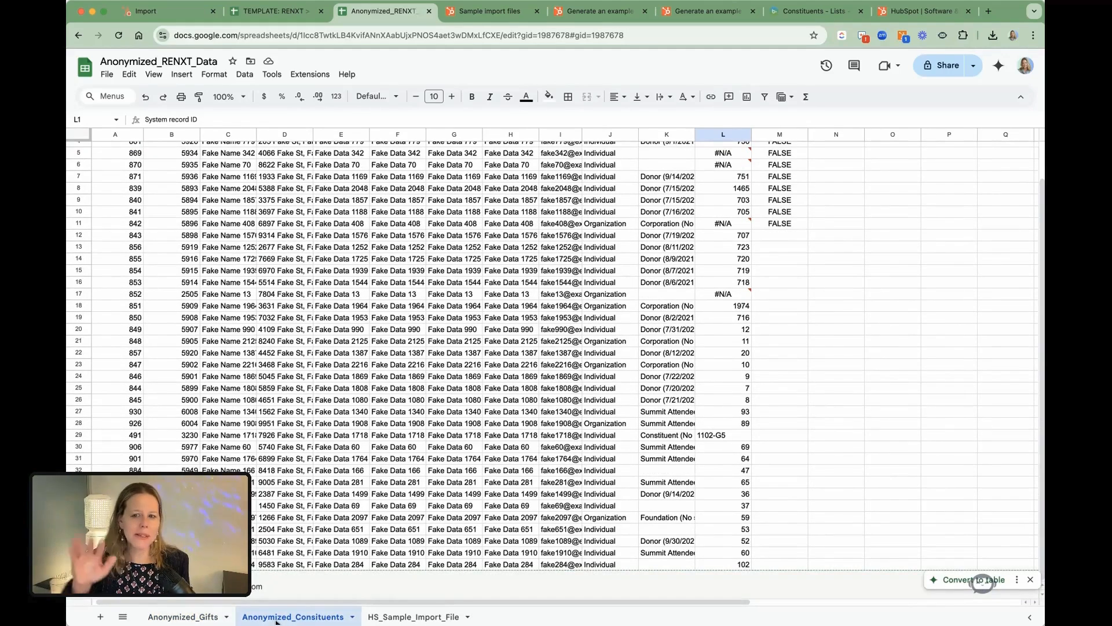
Review the gift records on Anonymized_Gifts and re-inspect the L2 formula on Anonymized_Consituents.
left_click(183, 616)
scroll(351, 310, "down", 20)
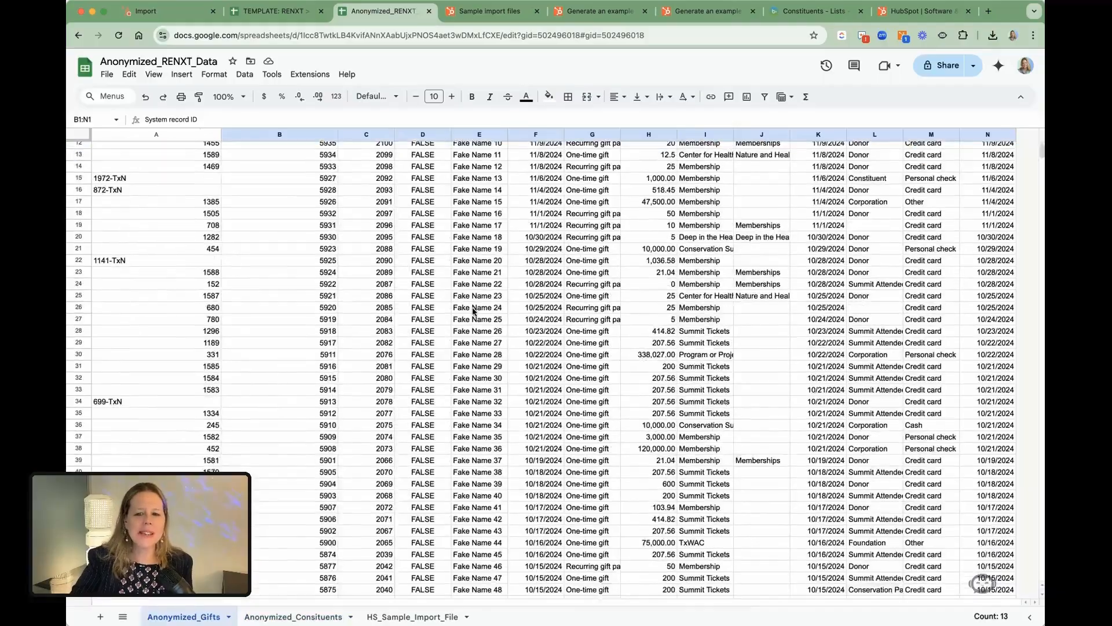
scroll(472, 311, "up", 20)
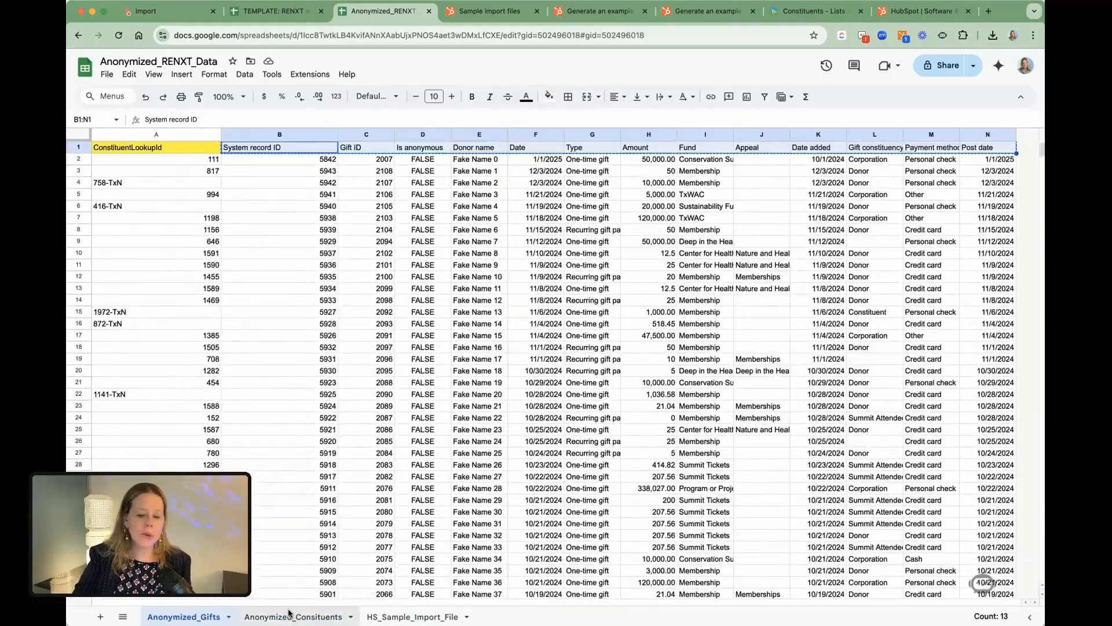
left_click(289, 615)
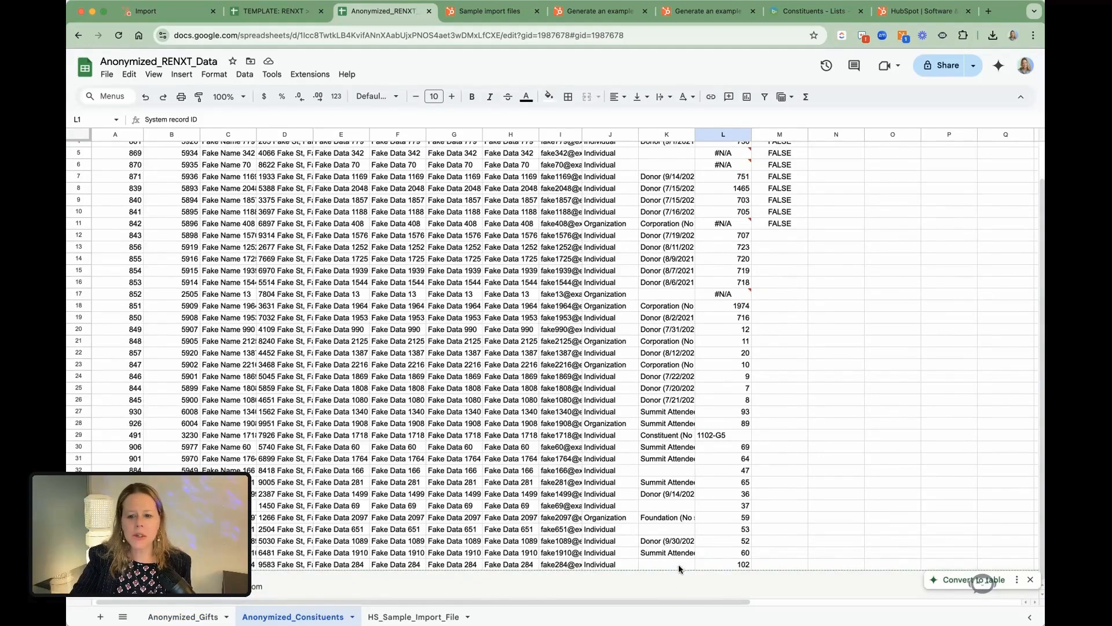
scroll(657, 346, "up", 2)
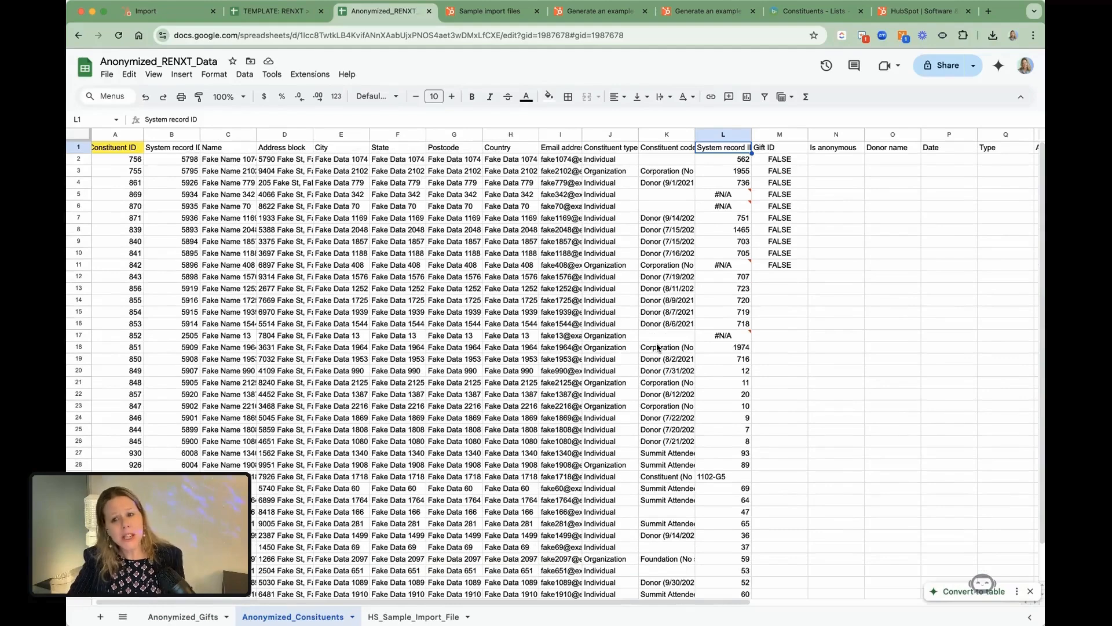
double_click(739, 160)
left_click(847, 184)
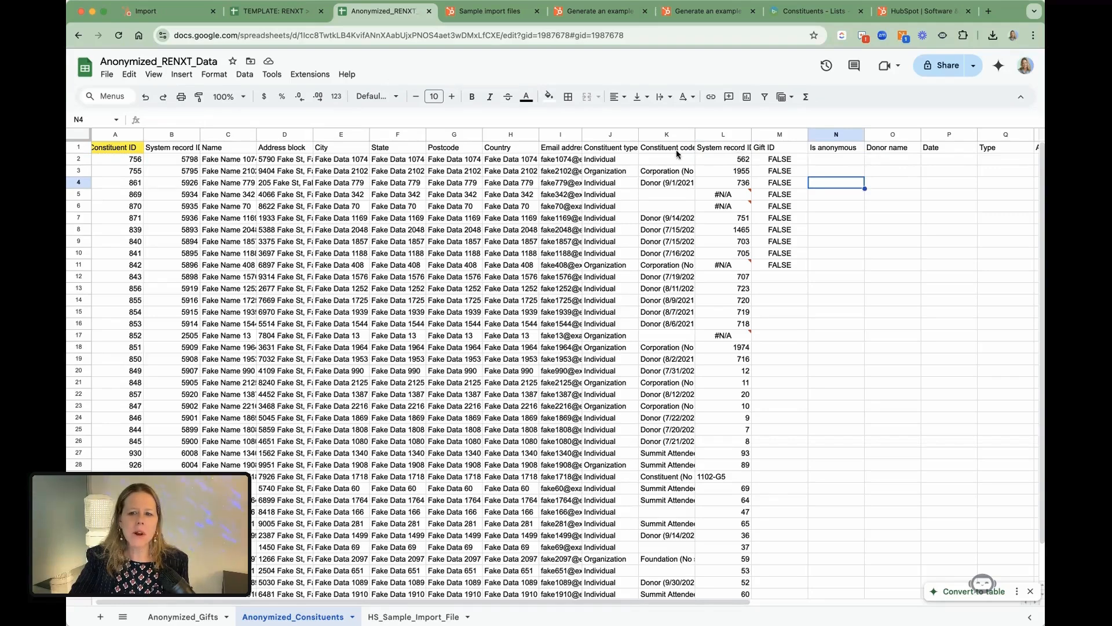
Search Anonymized_Gifts for the Constituent ID in A2 of Anonymized_Consituents and locate its match in the ConstituentLookupId column.
double_click(131, 158)
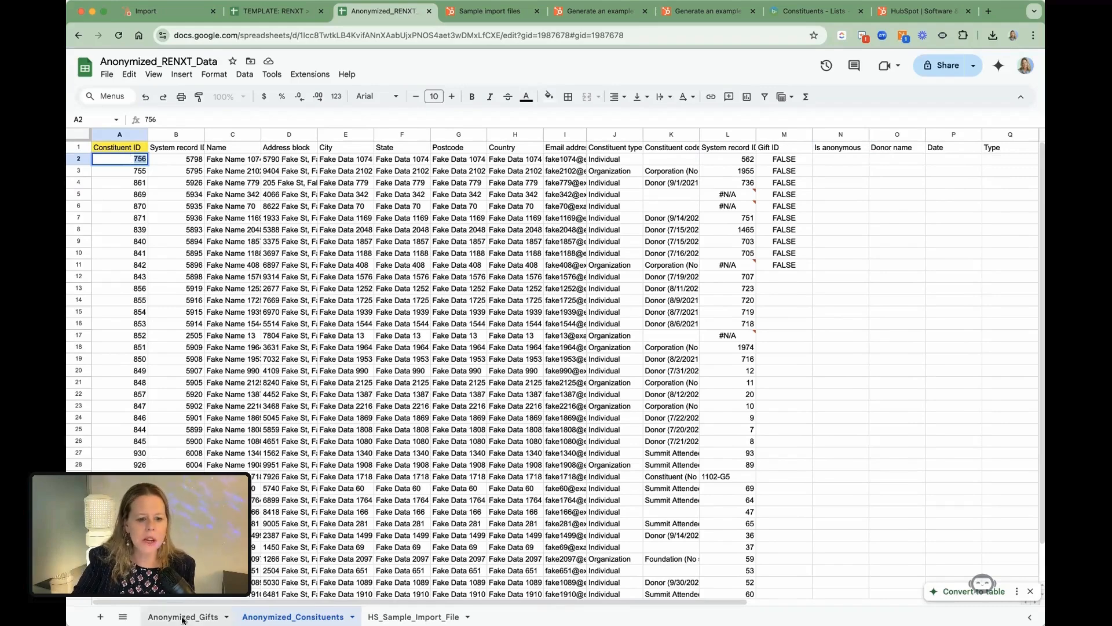
left_click(962, 135)
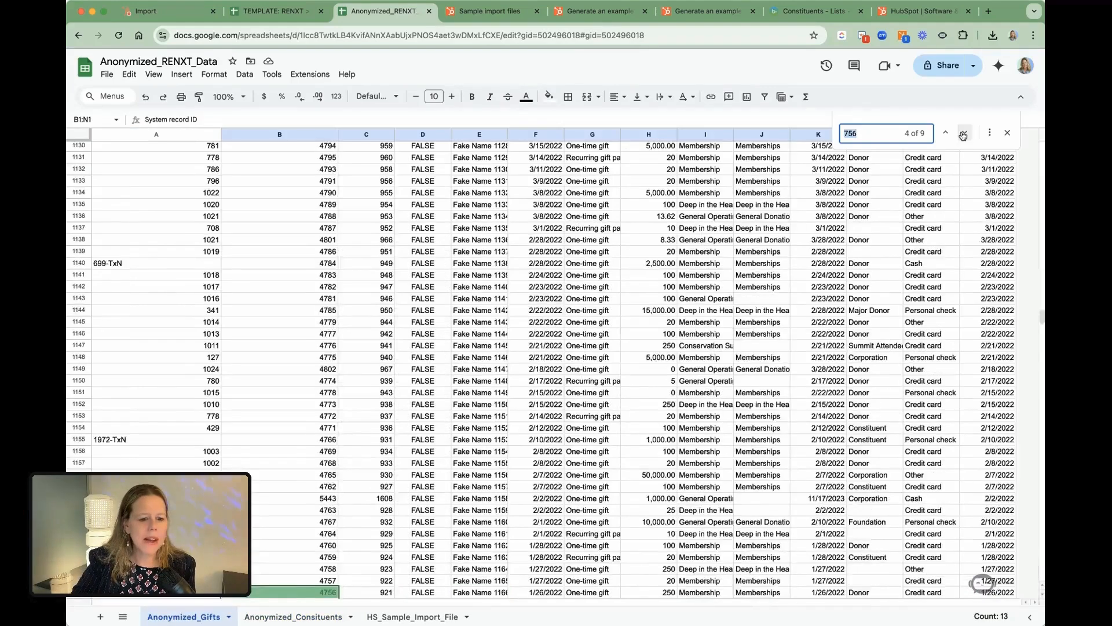
left_click(962, 134)
left_click(963, 134)
left_click(962, 134)
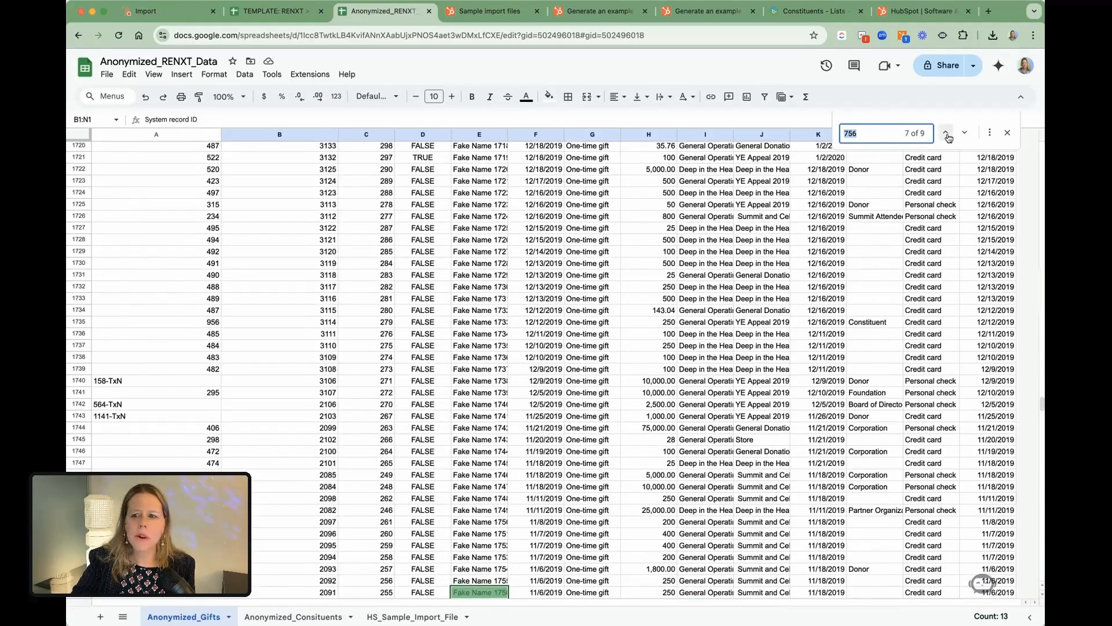
left_click(947, 134)
scroll(326, 447, "down", 2)
scroll(327, 447, "up", 10)
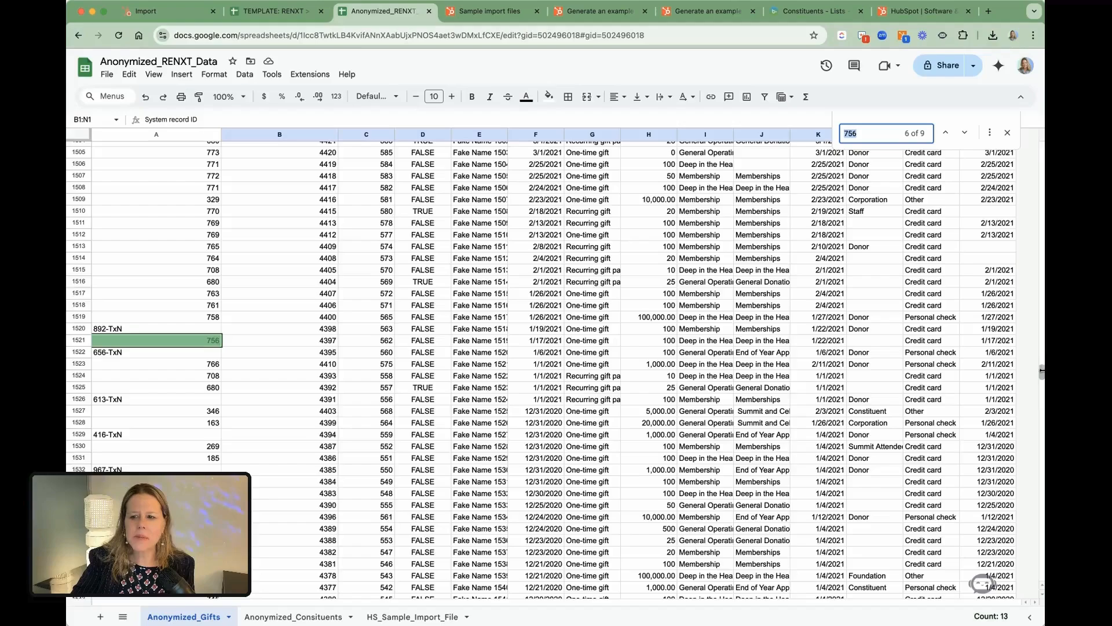
Freeze the header row of Anonymized_Gifts.
left_click_drag(1042, 369, 1041, 145)
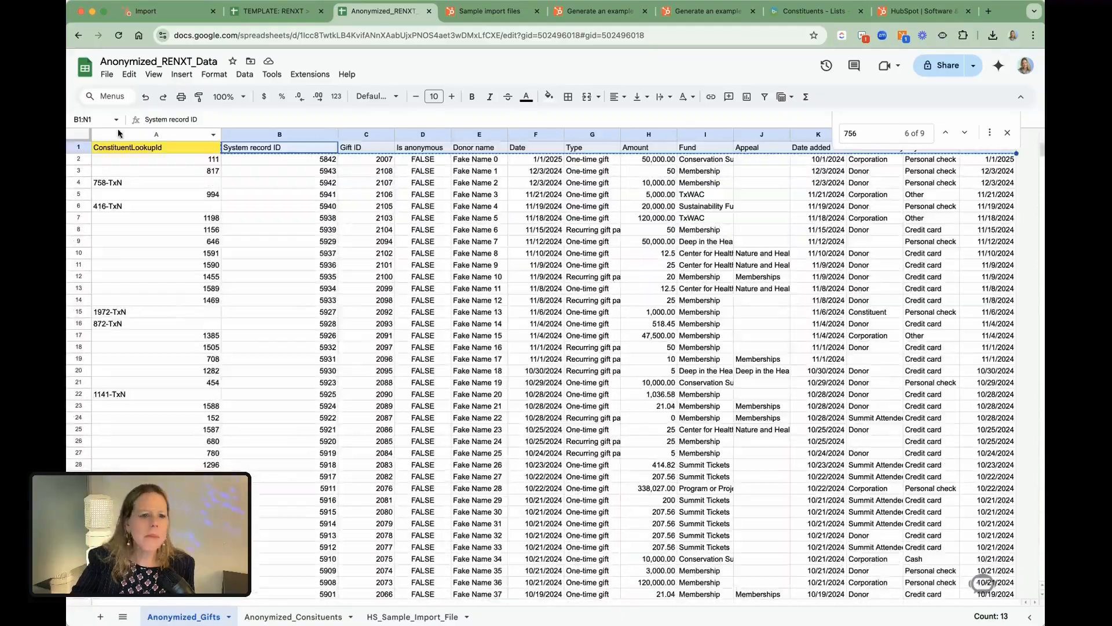
left_click(83, 148)
left_click(153, 74)
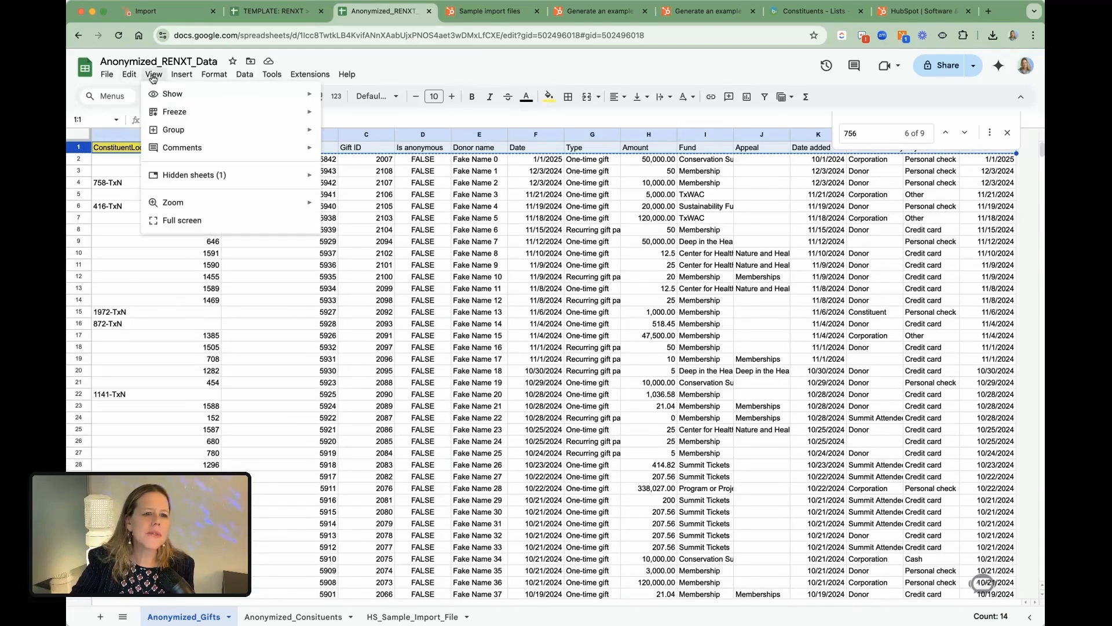
mouse_move(229, 115)
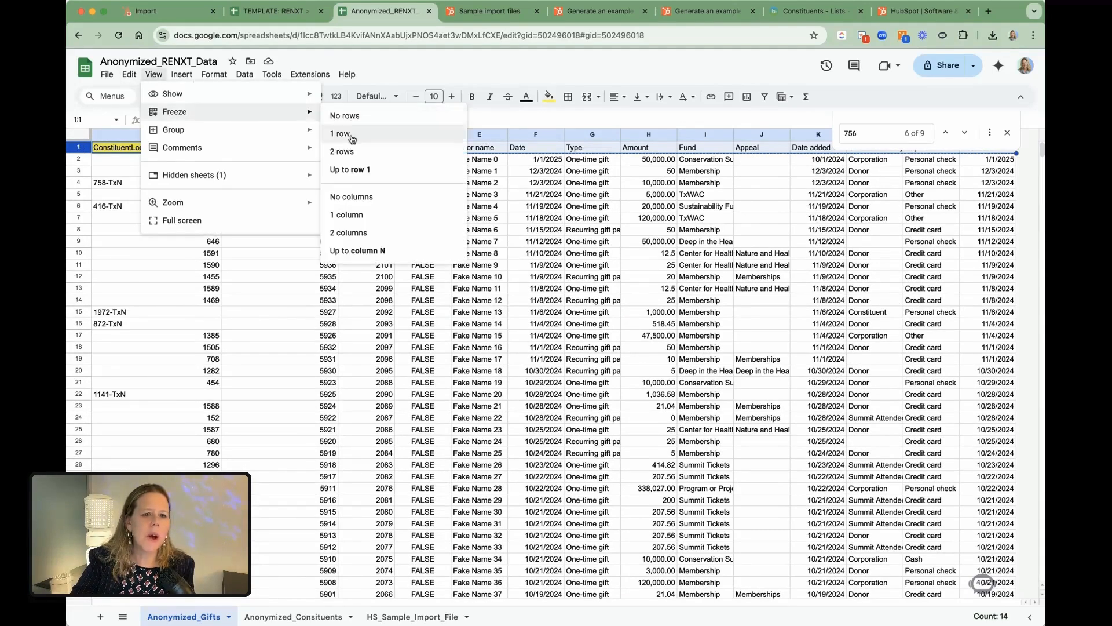
left_click(348, 136)
Go through the search matches on Anonymized_Gifts until the one in the ConstituentLookupId column and read its System record ID.
left_click(948, 135)
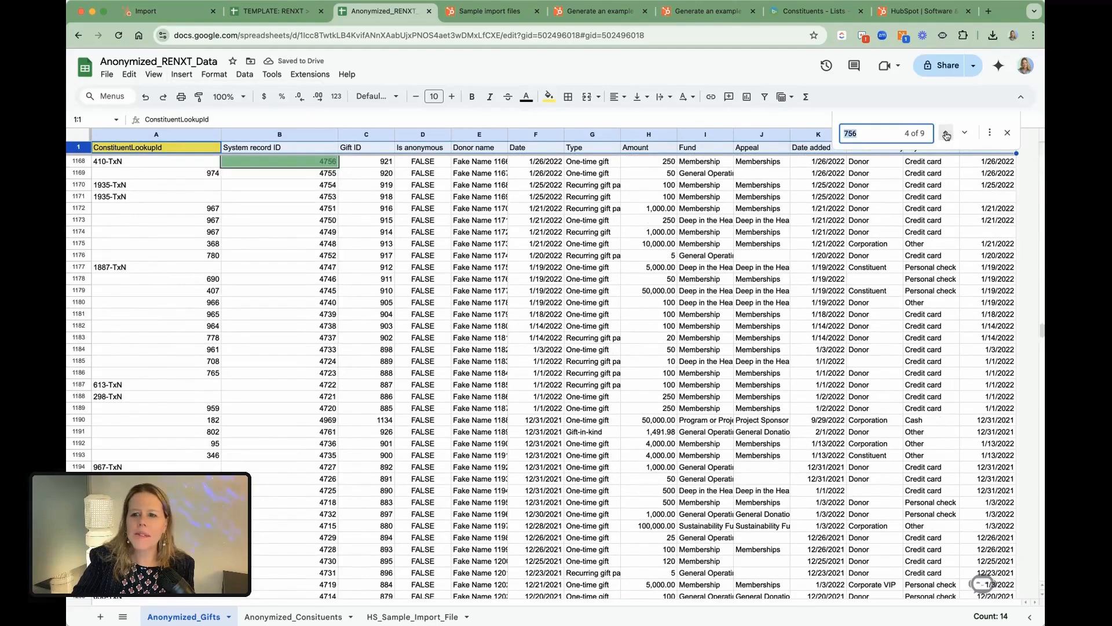
left_click(947, 135)
left_click(947, 135)
left_click(947, 135)
left_click(946, 135)
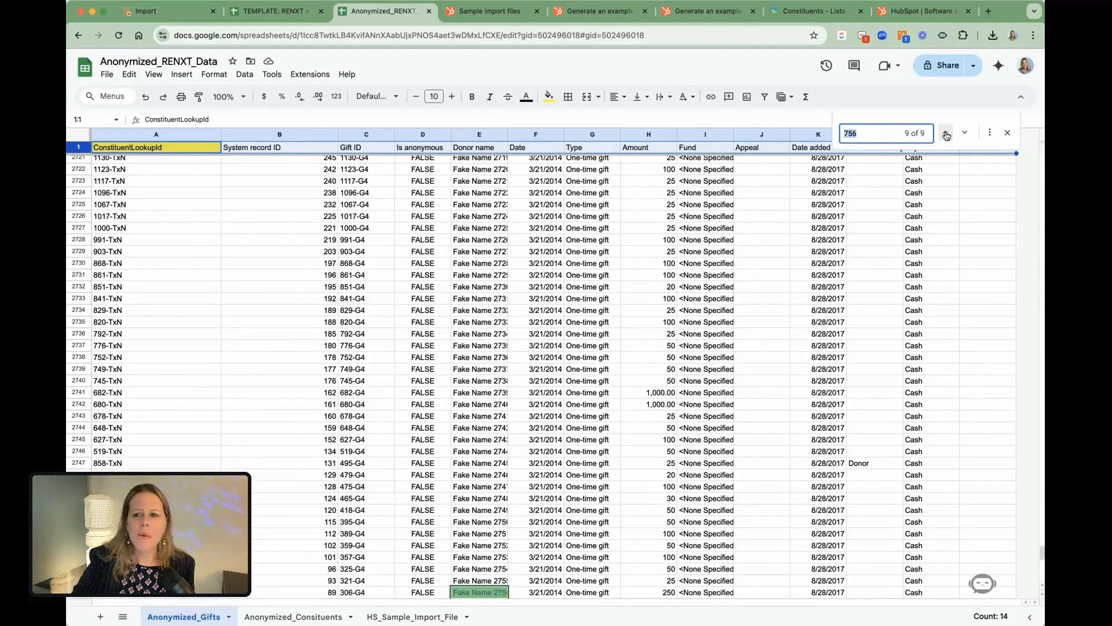
left_click(947, 135)
left_click(947, 135)
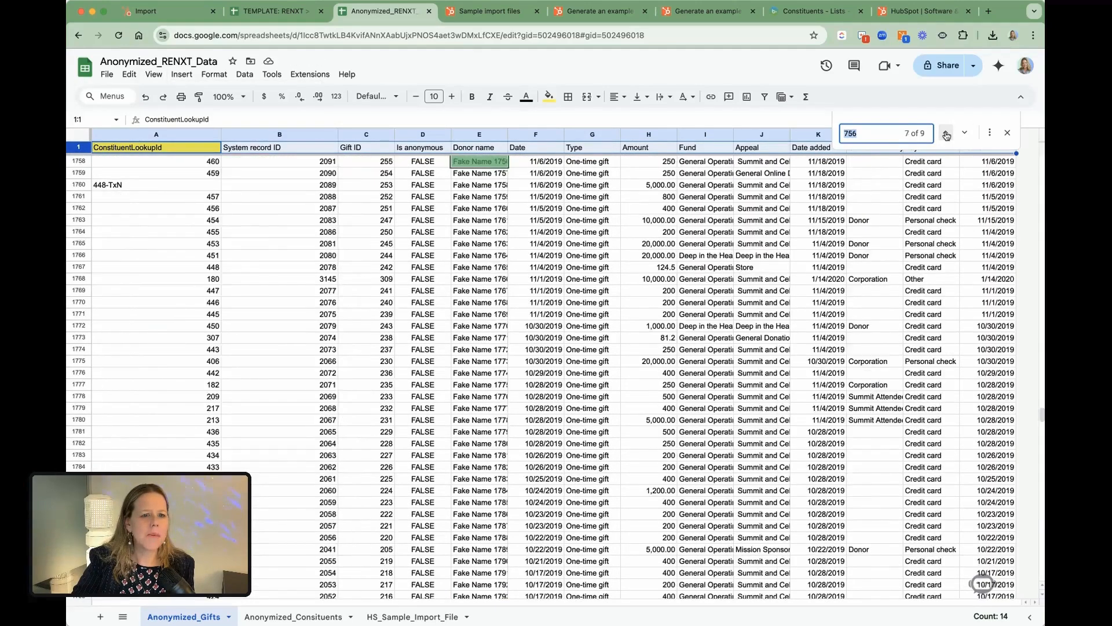
left_click(947, 135)
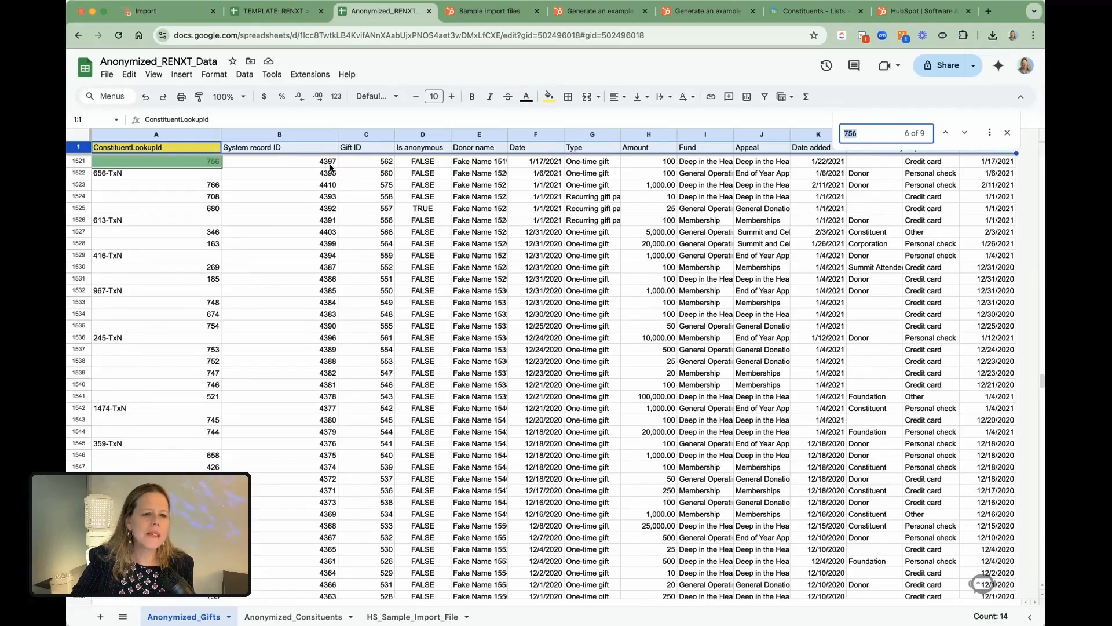
Change the column index of the VLOOKUP formula in L2 of Anonymized_Consituents to 2.
left_click(320, 615)
left_click(736, 158)
double_click(736, 159)
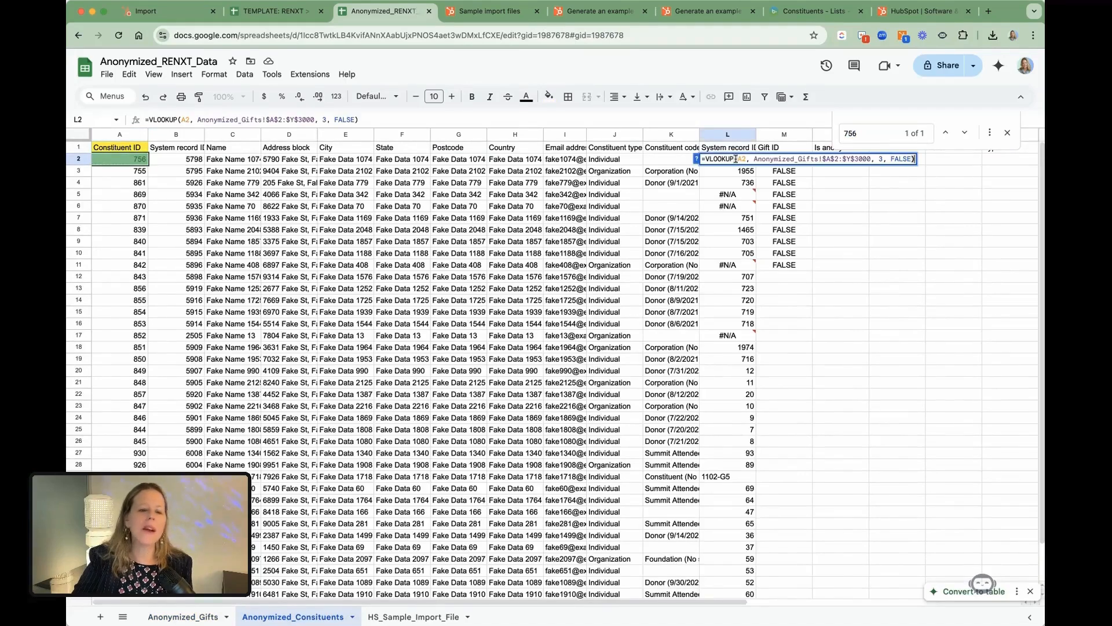
key("Escape")
double_click(747, 160)
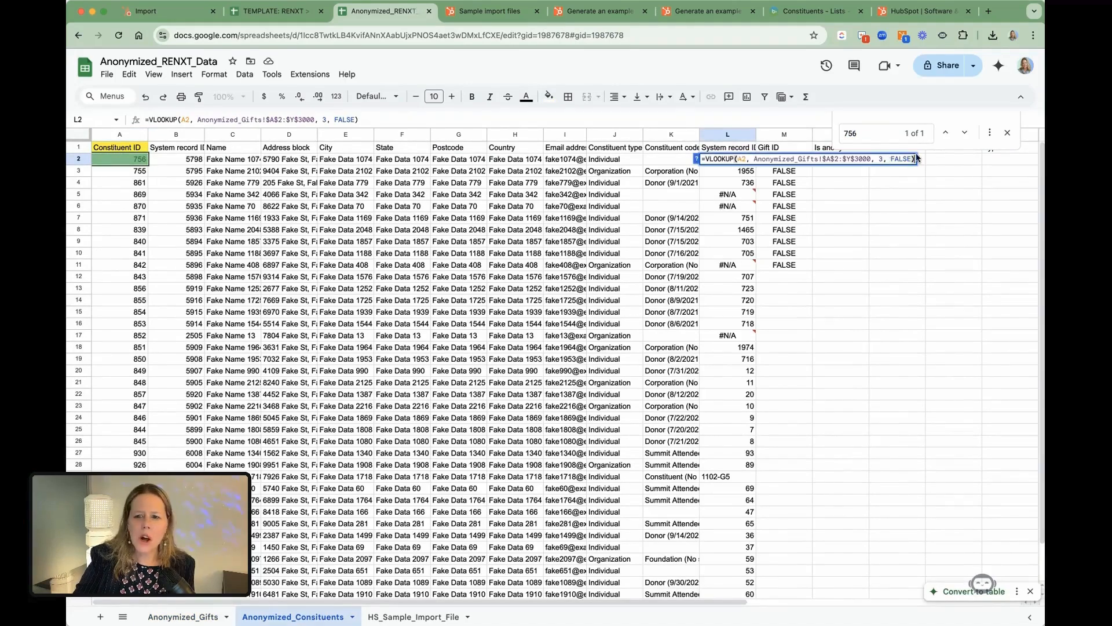
double_click(882, 158)
type("2")
key("Return")
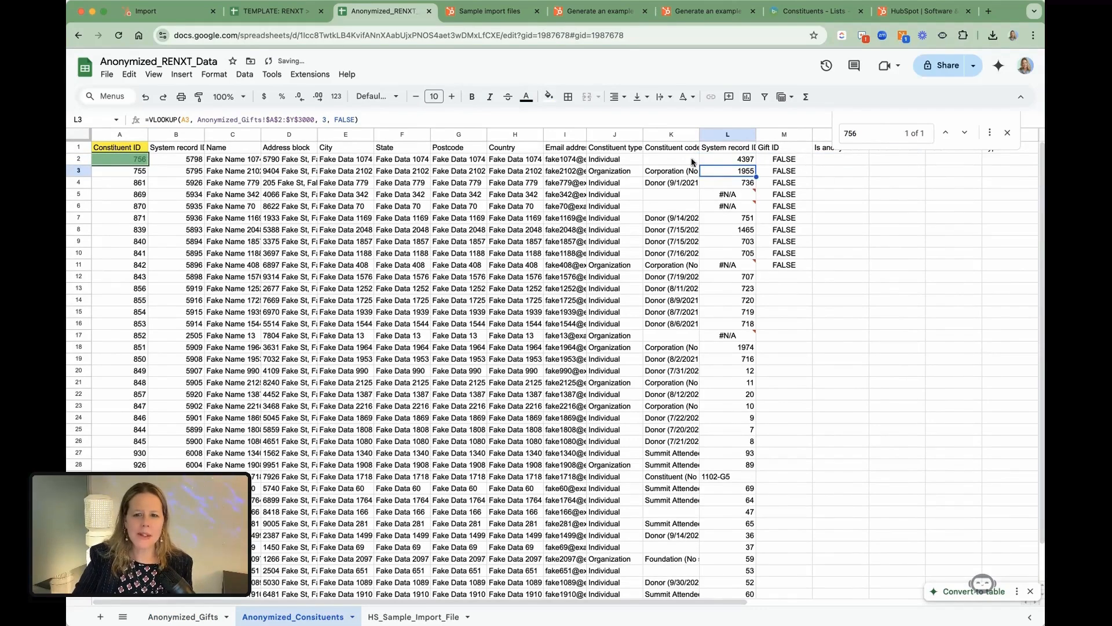
Check the L2 result against the System record ID on Anonymized_Gifts and fill the corrected formula down to L3:L4.
left_click(183, 617)
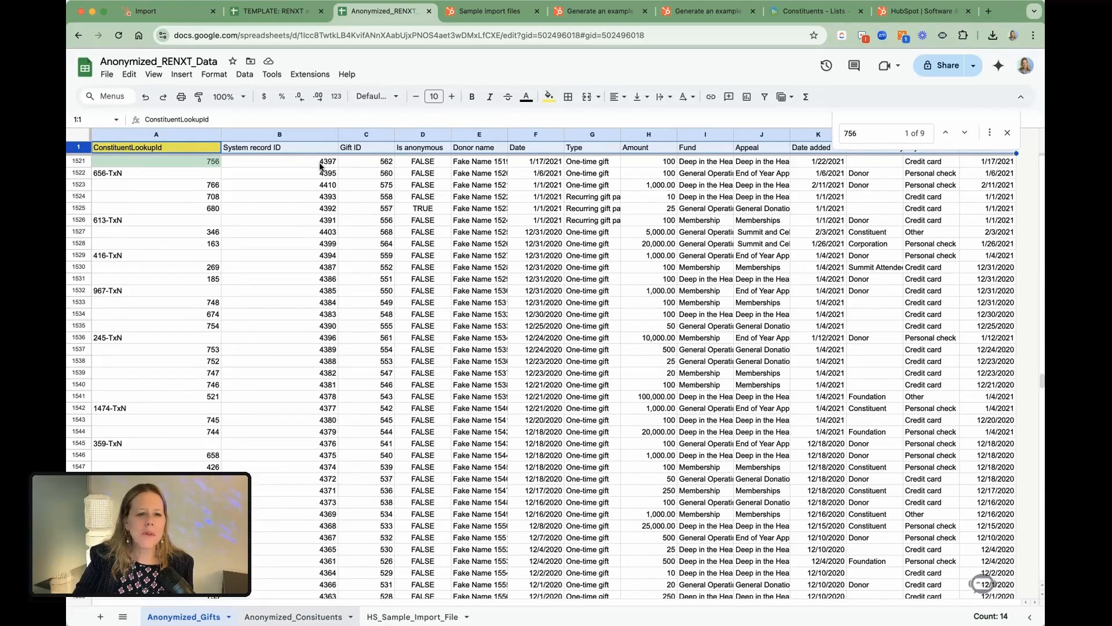
left_click(301, 618)
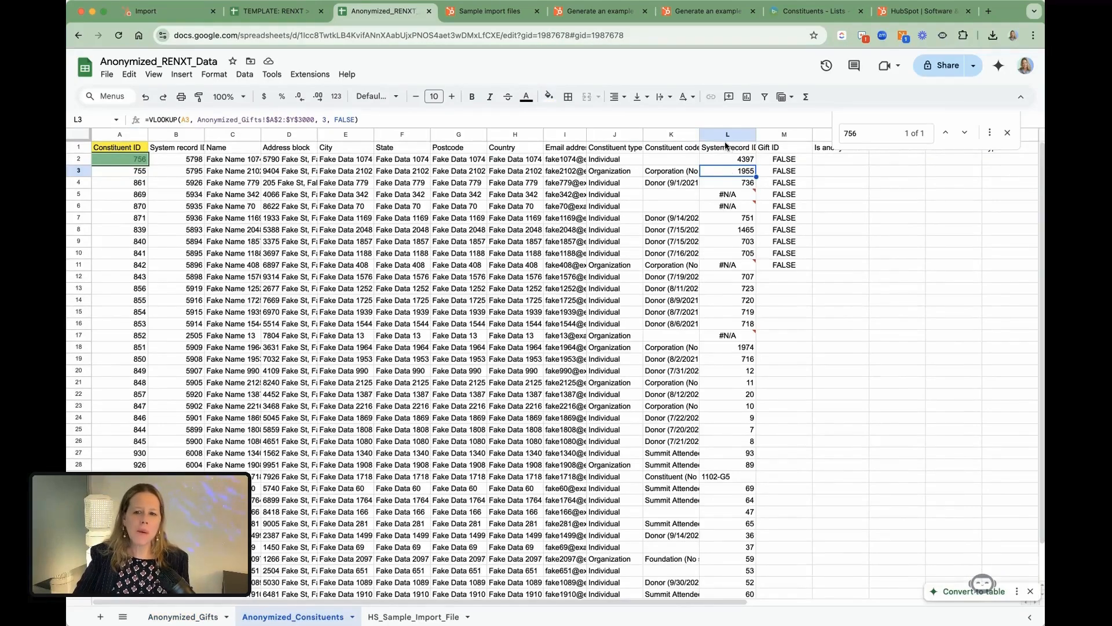
left_click(748, 158)
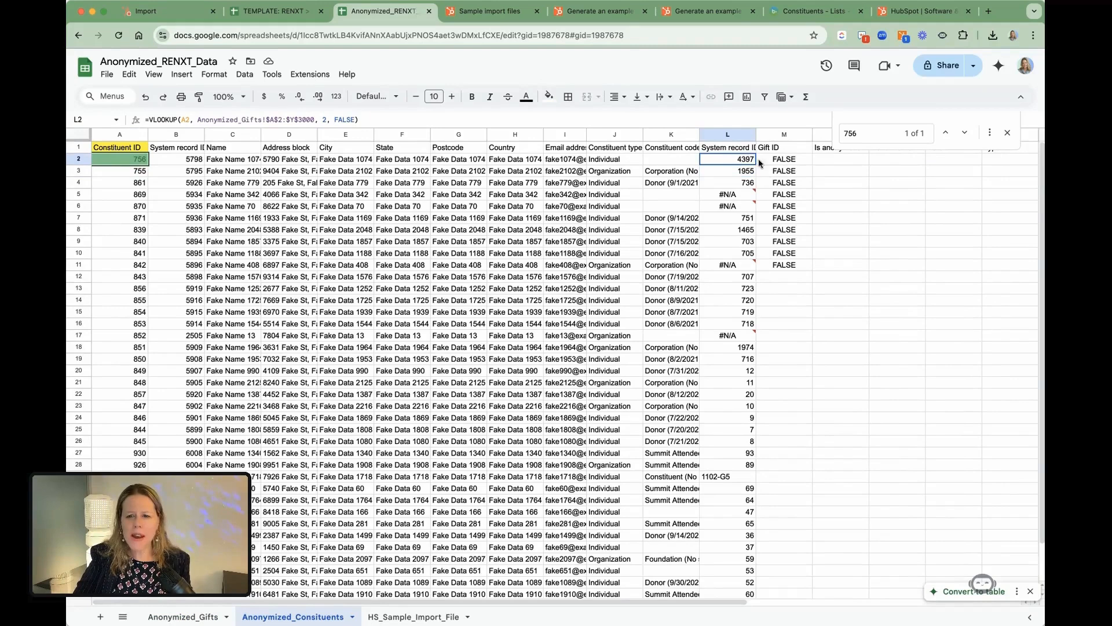
double_click(745, 158)
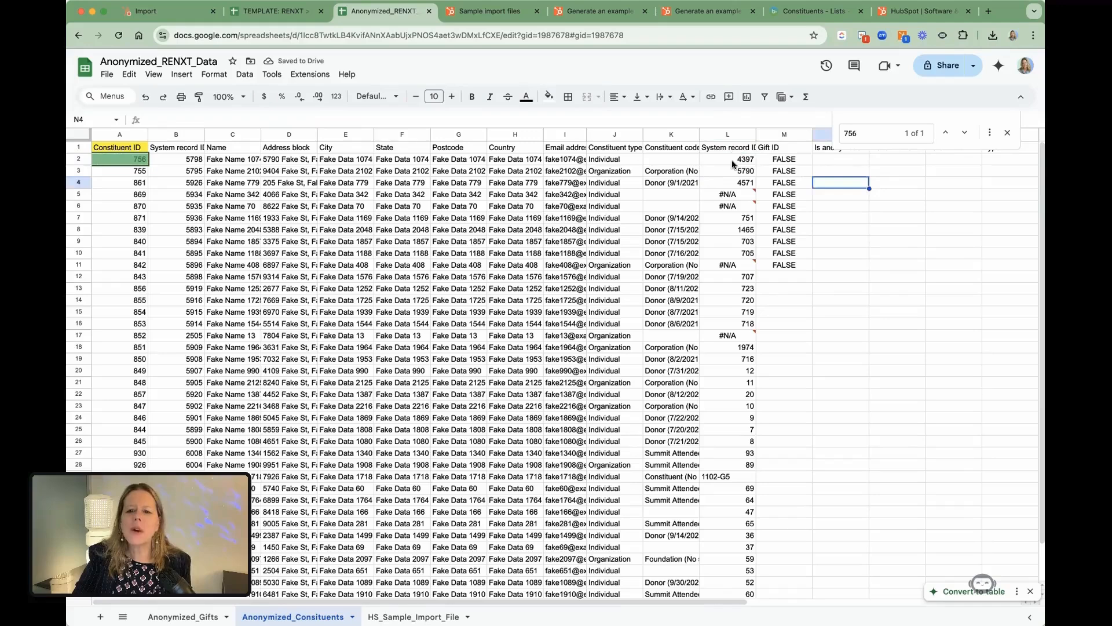
Examine the absolute range $A$2:$Y$3000 and the relative lookup key in the L2 and L3 VLOOKUP formulas.
double_click(732, 160)
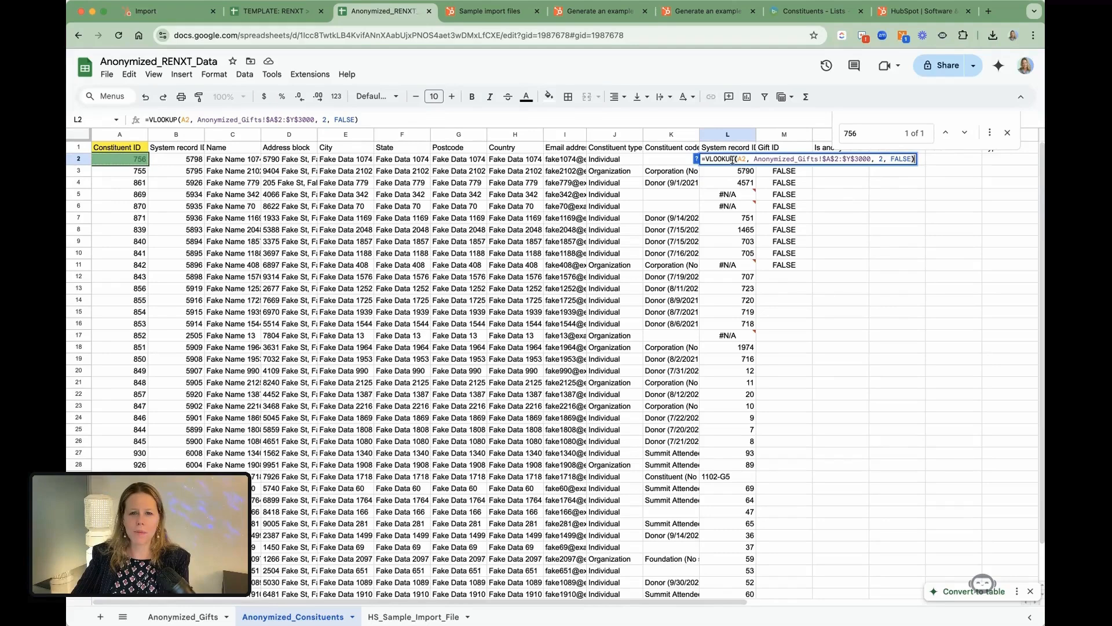
left_click(824, 159)
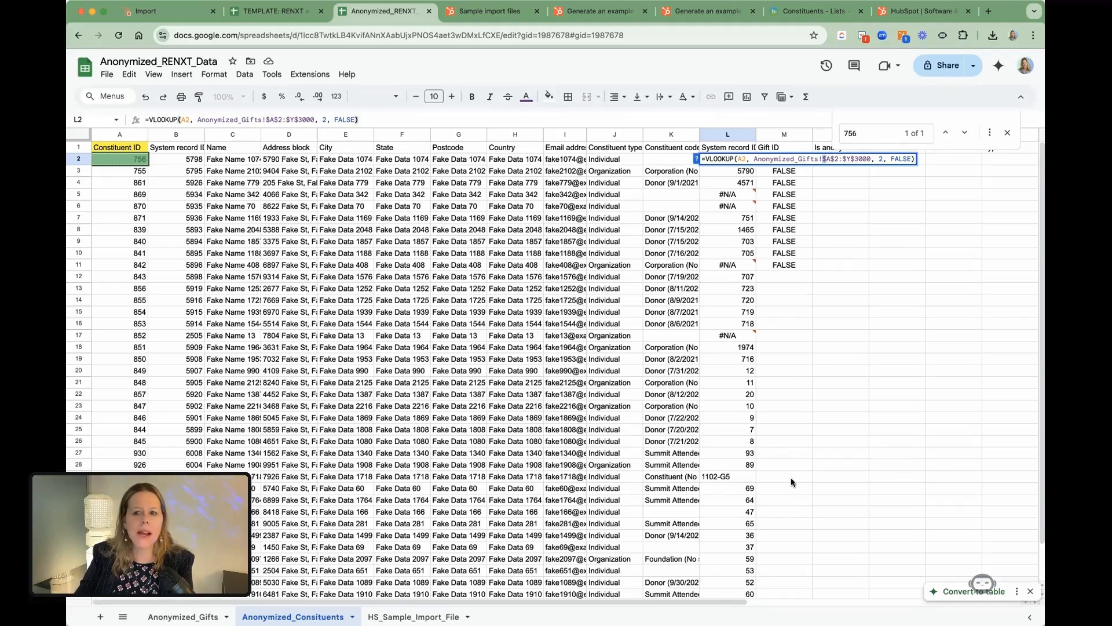
left_click_drag(828, 161, 862, 160)
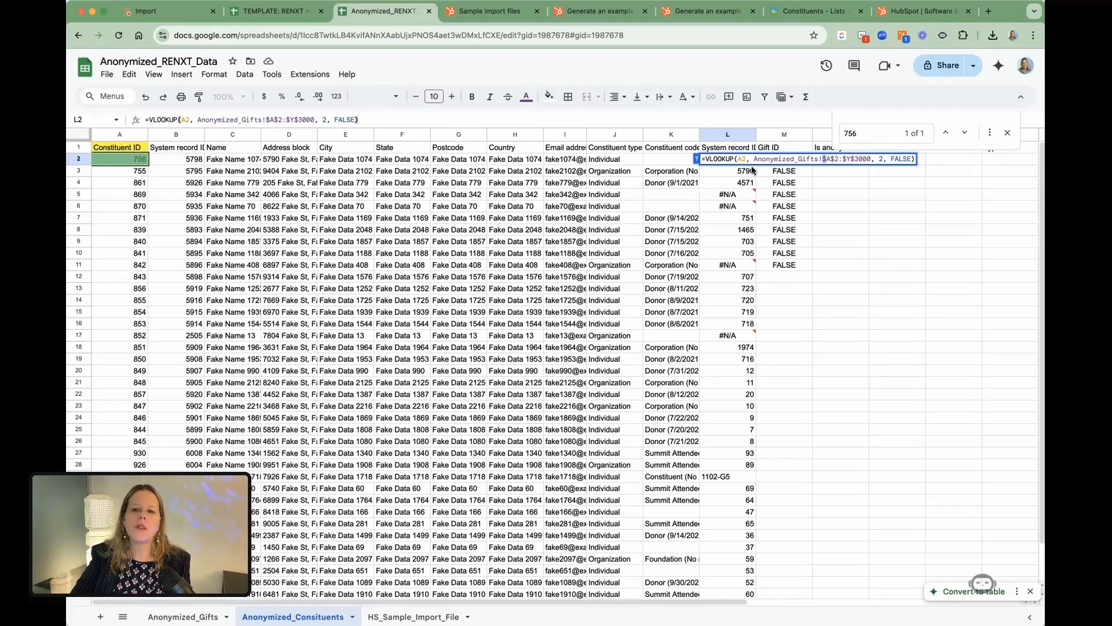
left_click_drag(747, 159, 740, 159)
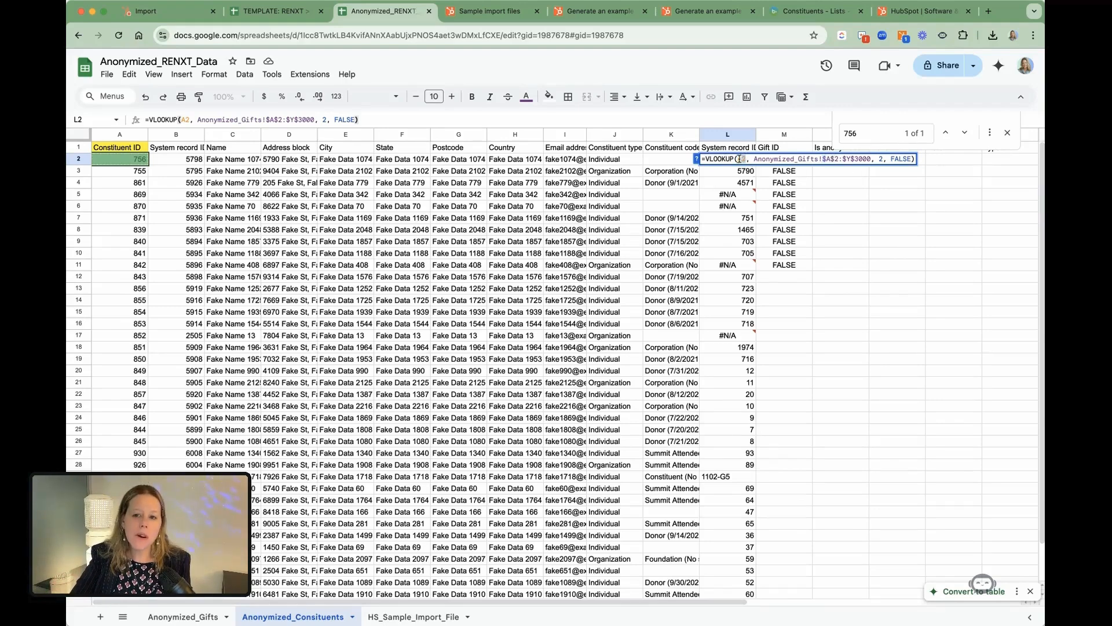
key("Return")
double_click(729, 171)
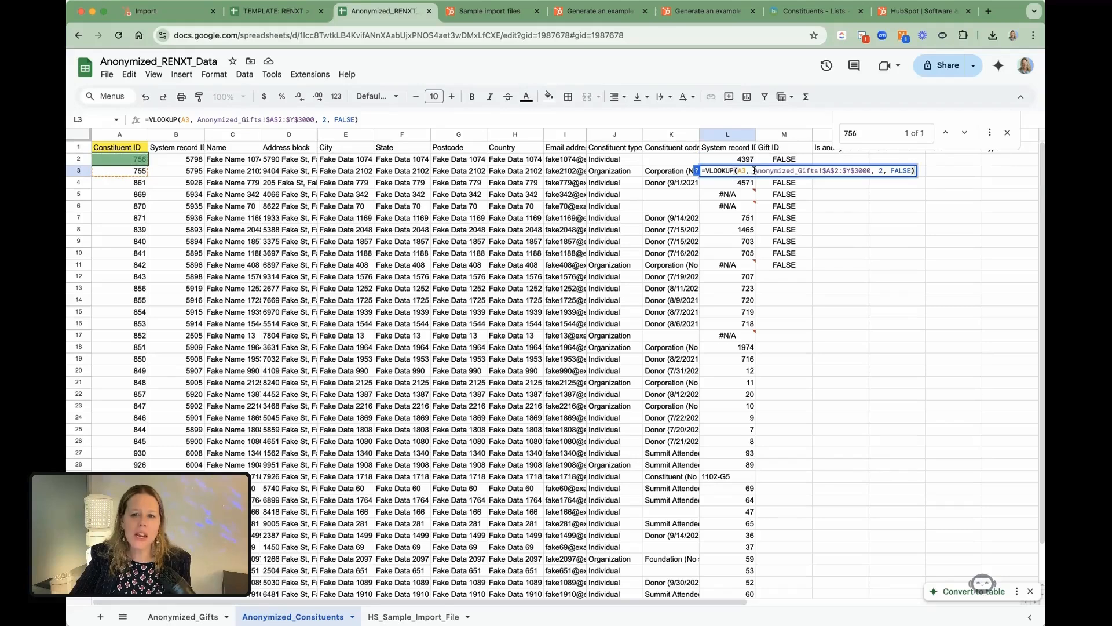
key("Escape")
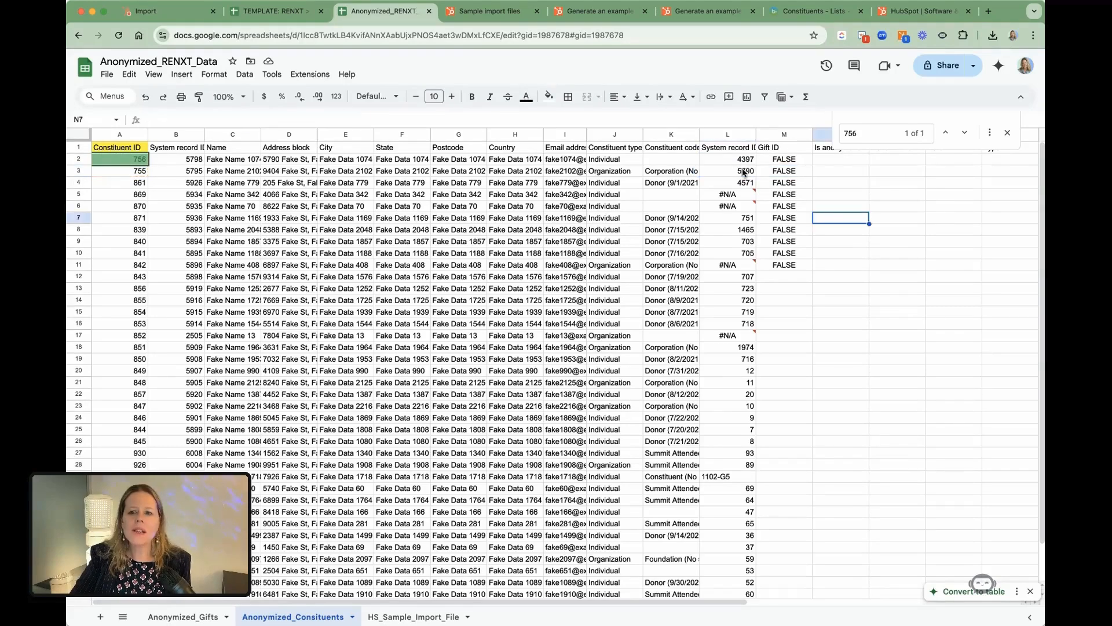
Fill the System record ID VLOOKUP formula from L3 down to L40 on Anonymized_Consituents.
left_click_drag(756, 176, 756, 568)
scroll(766, 496, "down", 2)
scroll(739, 167, "up", 2)
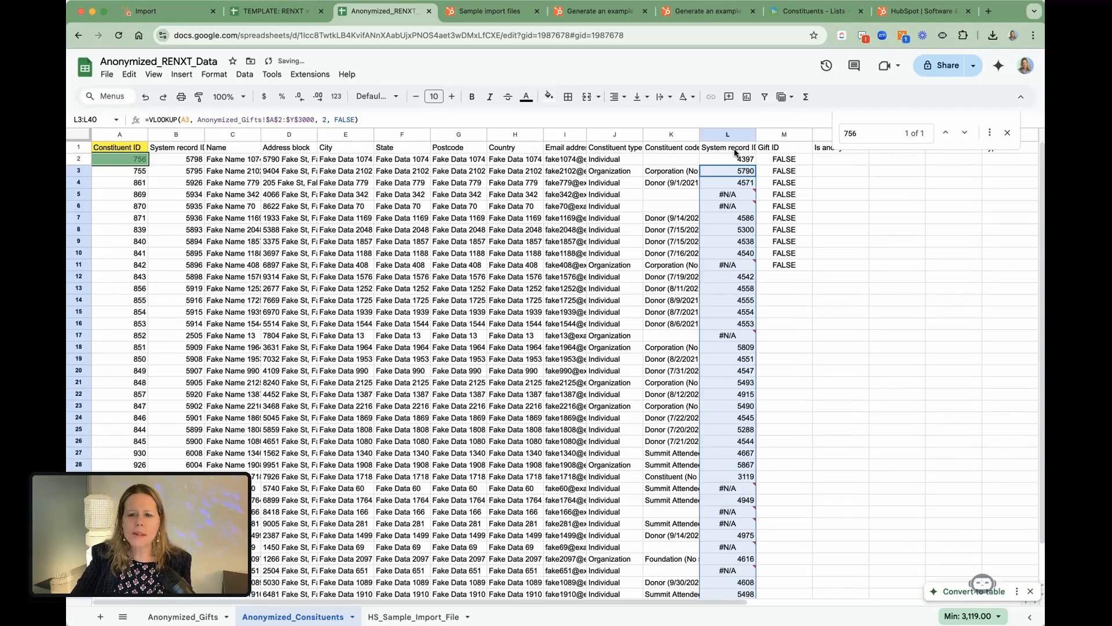
Review the column headers on Anonymized_Gifts, and on Anonymized_Consituents fill the L2 VLOOKUP formula across M2:P2.
left_click(183, 616)
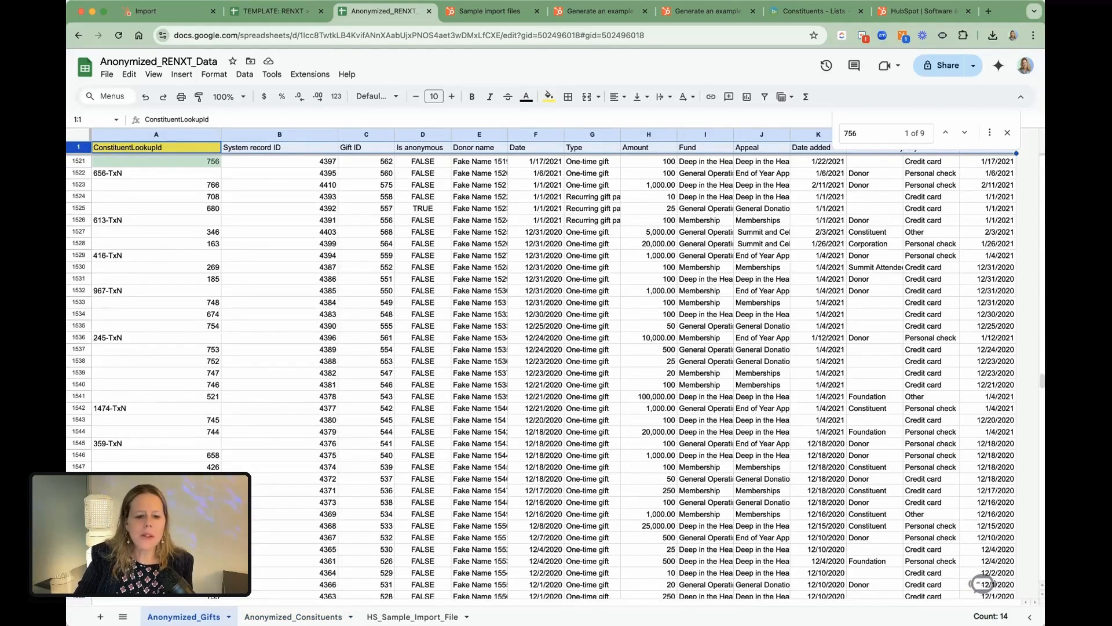
left_click(317, 616)
scroll(686, 286, "right", 3)
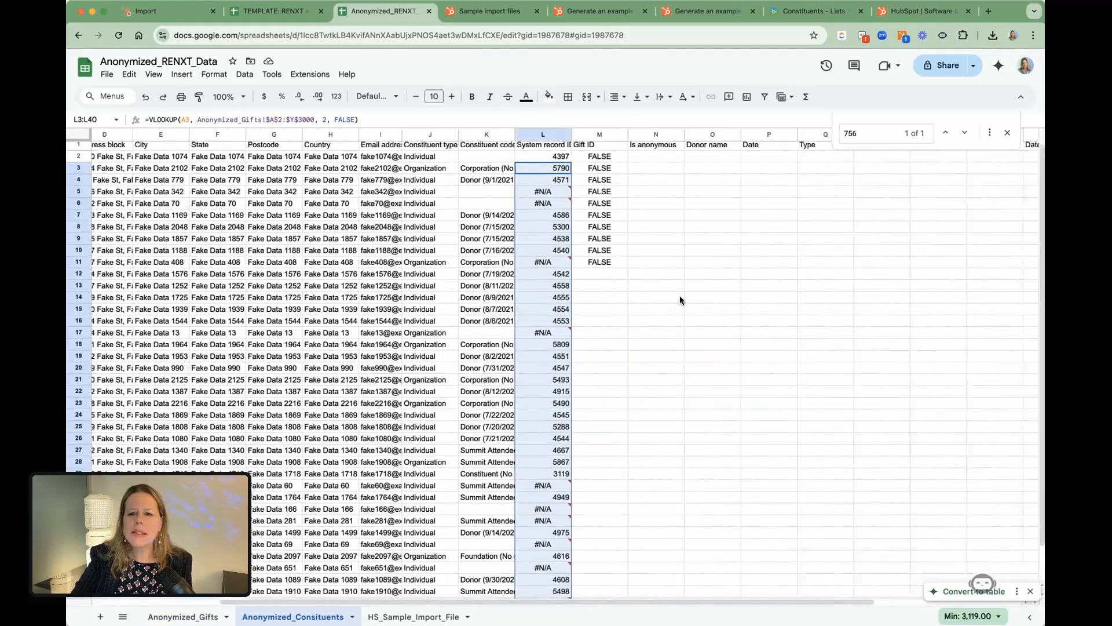
left_click(523, 160)
left_click_drag(533, 165, 722, 162)
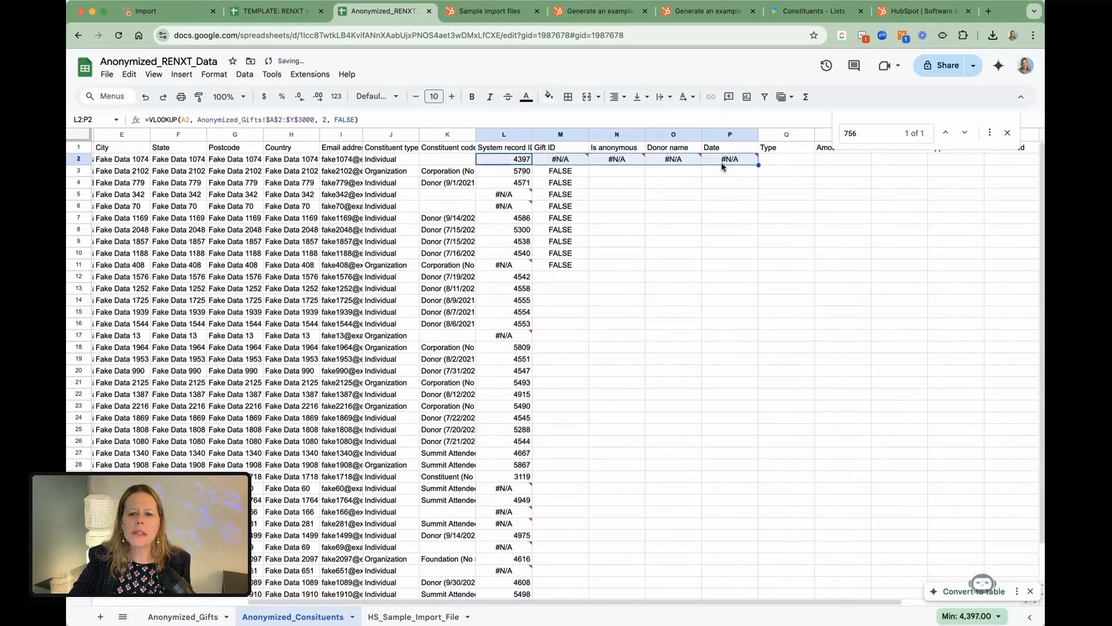
Change the lookup key of the VLOOKUP formula in M2 to $A$2 and fill the formula down to M11.
double_click(553, 159)
double_click(575, 160)
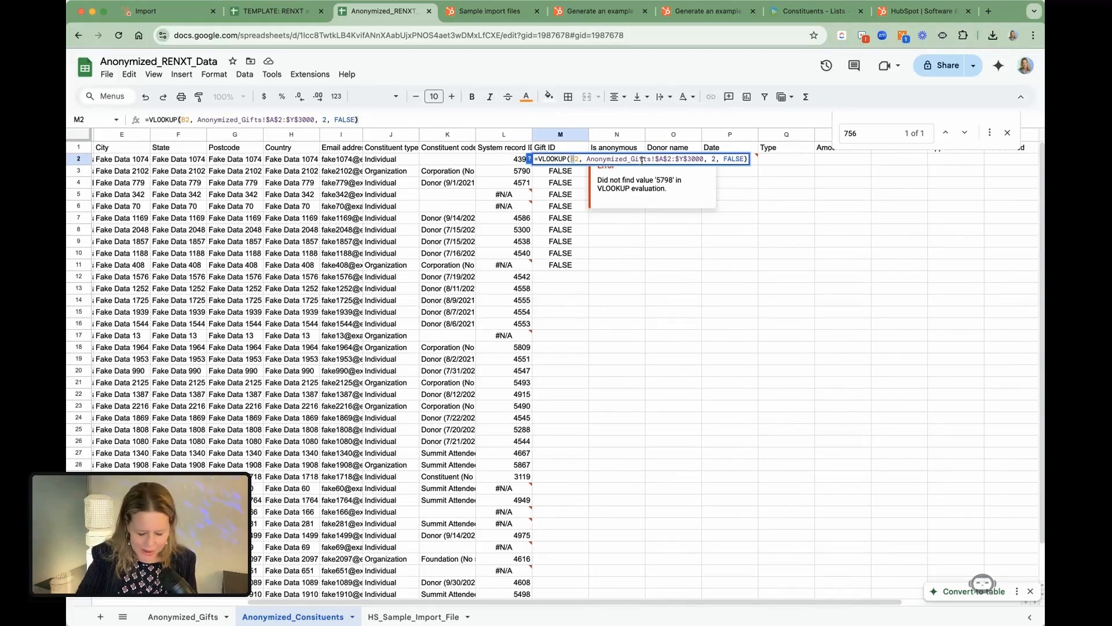
type("$")
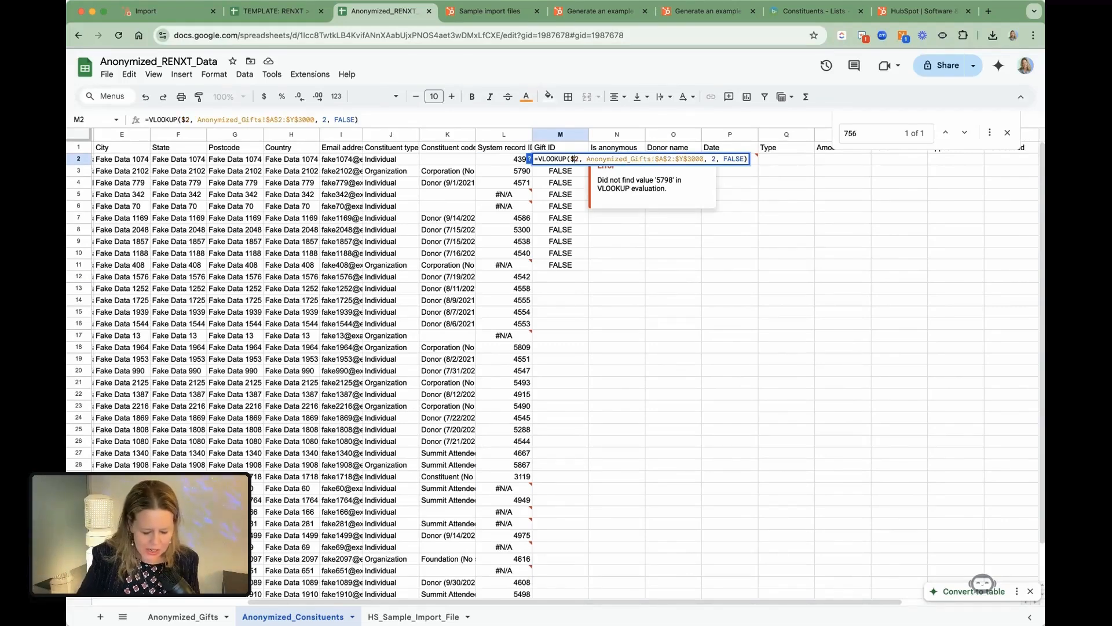
type("A")
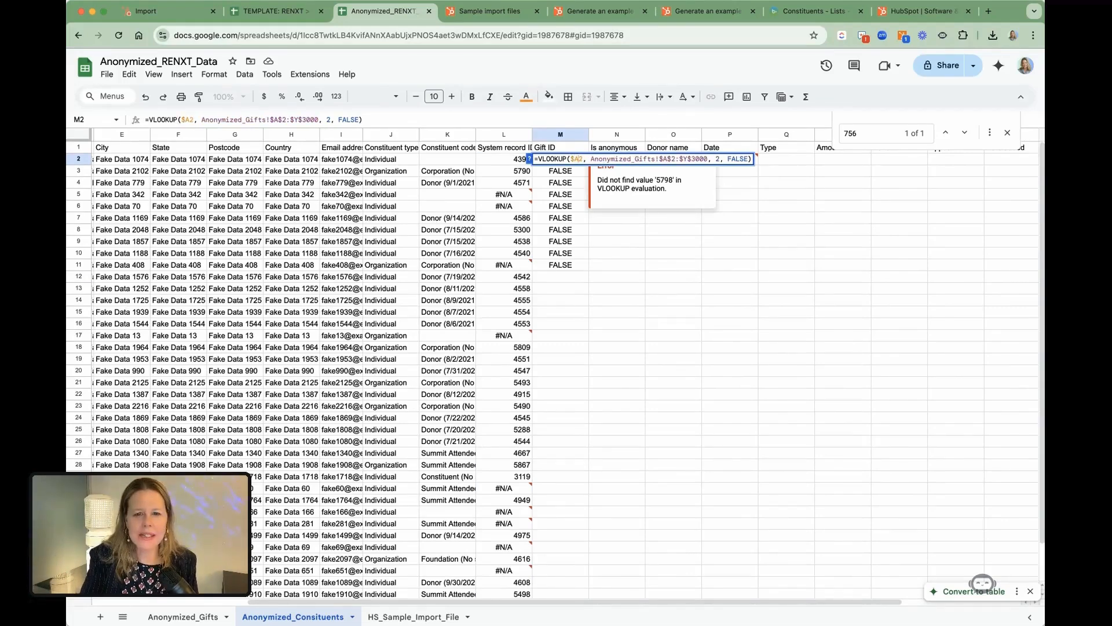
type("$")
left_click(673, 218)
left_click(561, 161)
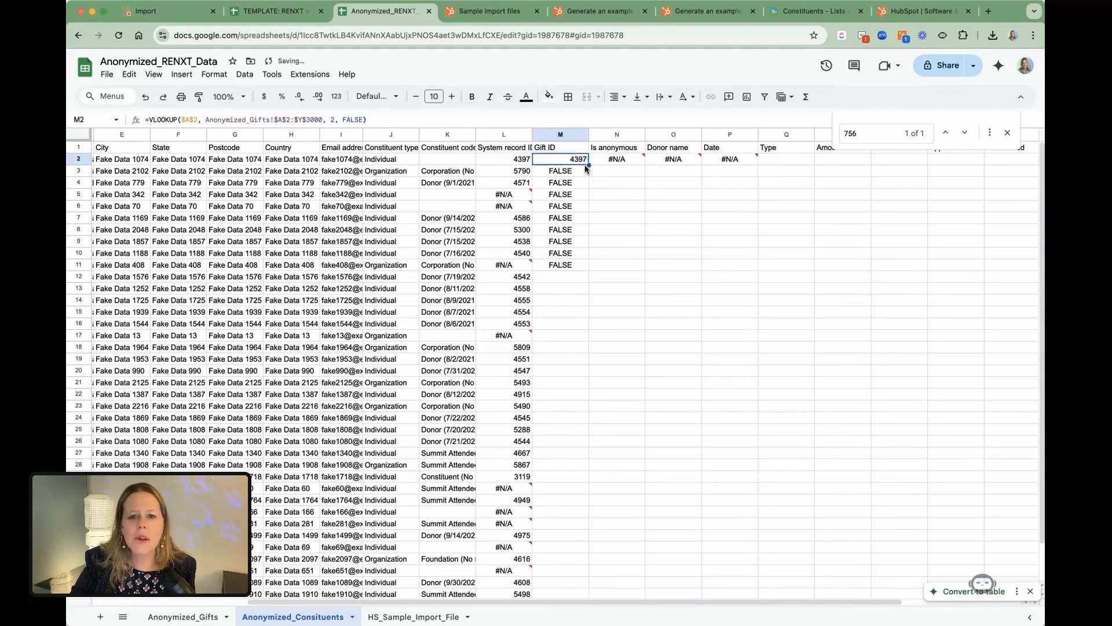
left_click_drag(589, 164, 586, 264)
Check the position of the Gift ID column on Anonymized_Gifts and set the column index in M2 to 3.
key("Return")
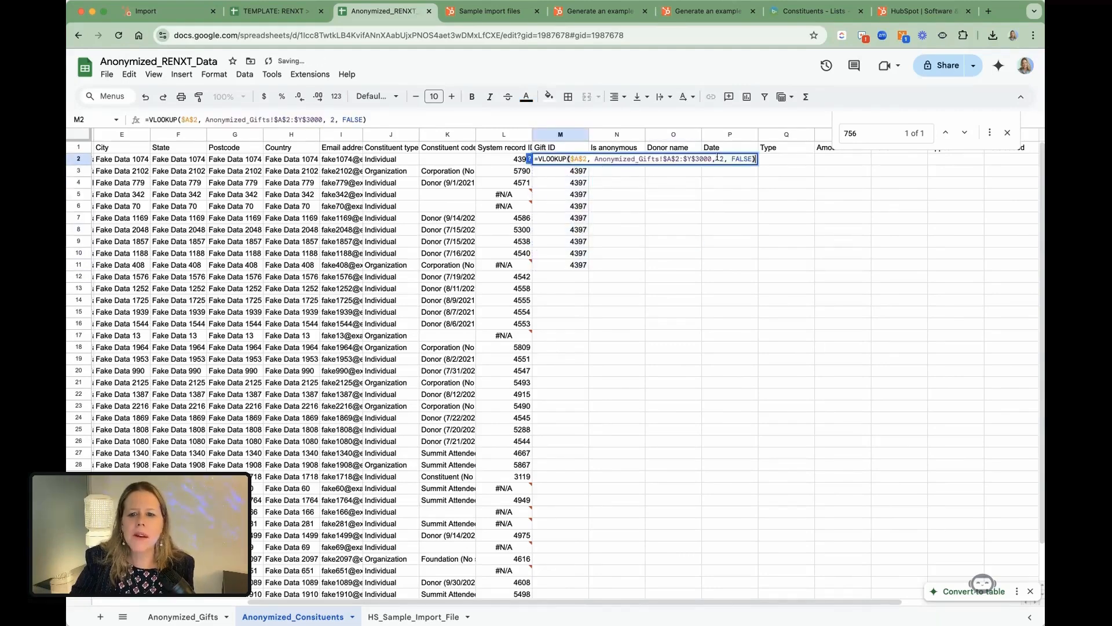
left_click(723, 158)
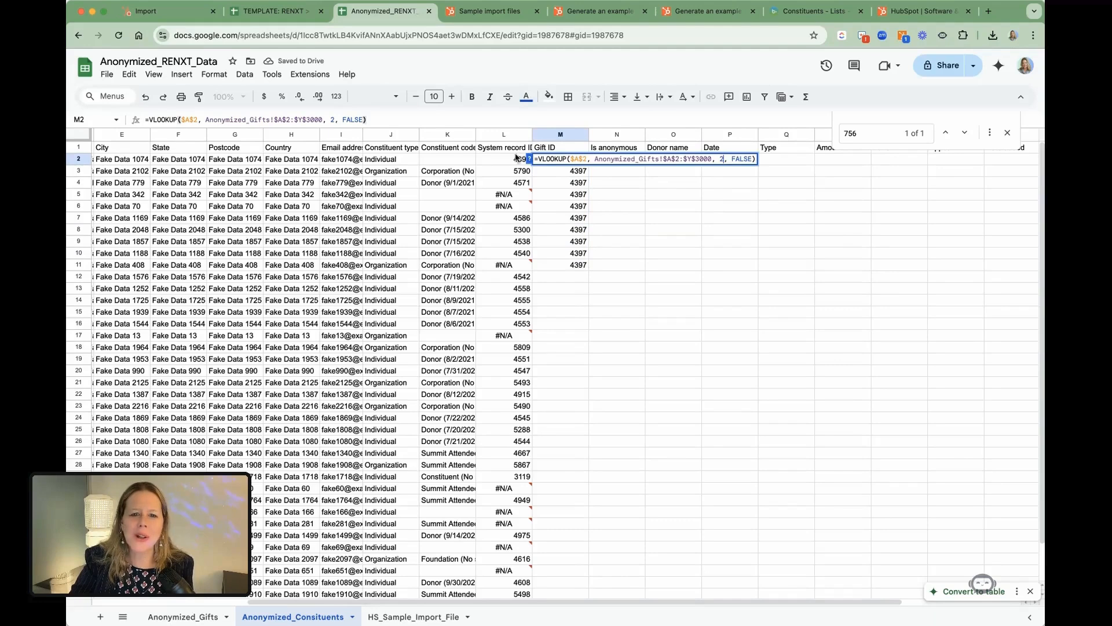
double_click(722, 158)
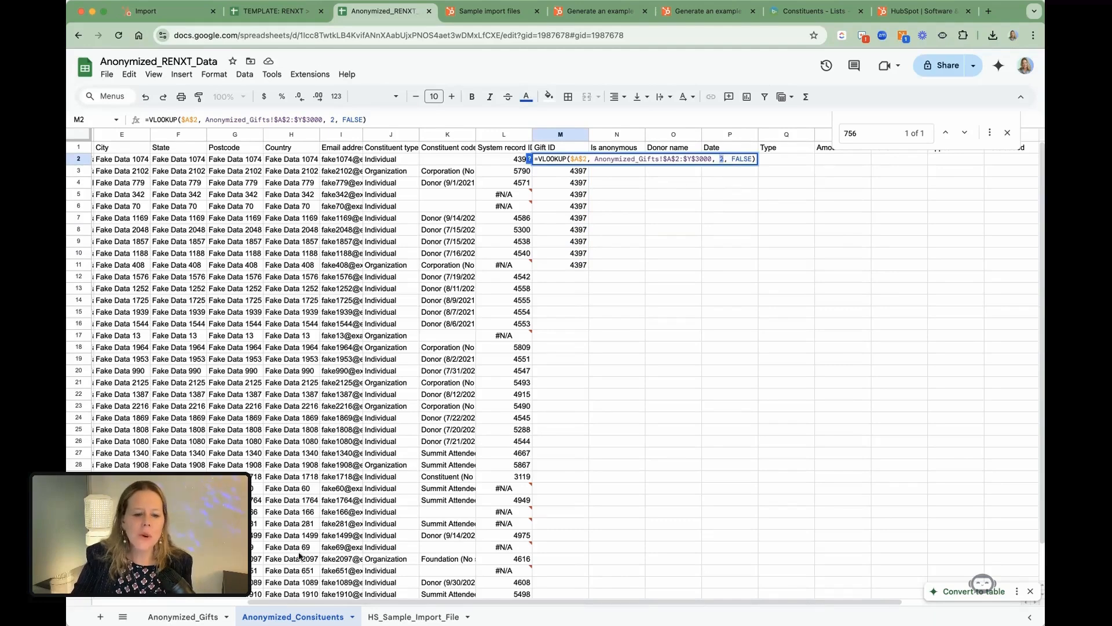
left_click(187, 617)
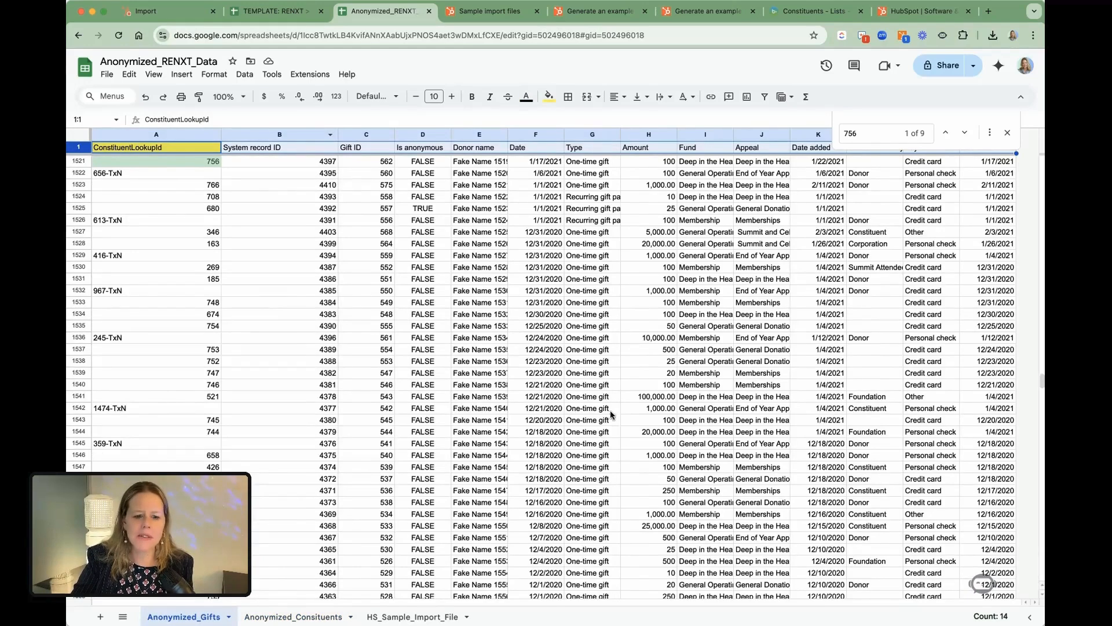
left_click(293, 617)
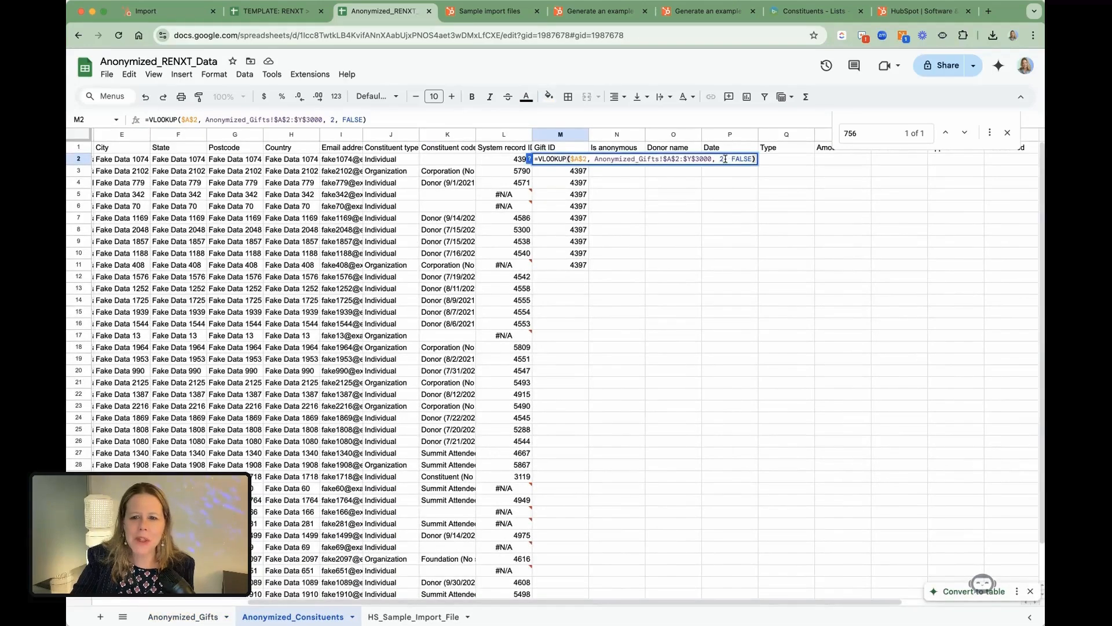
key("Return")
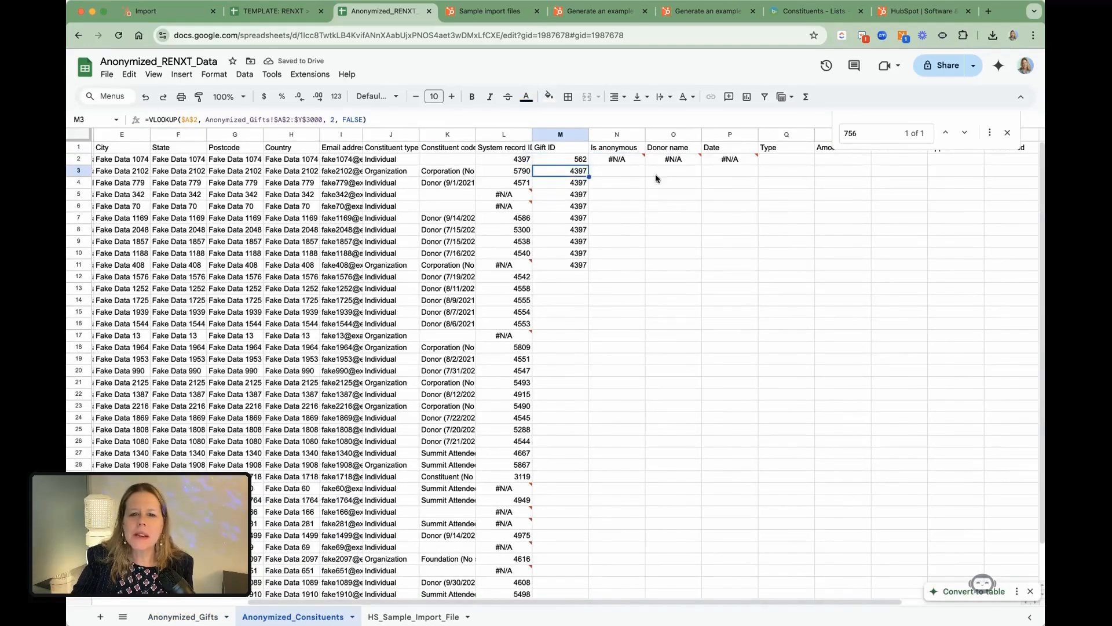
Try filling the M2 formula down the Gift ID column, and undo the fill and the column index change.
left_click(583, 161)
left_click_drag(589, 165, 583, 572)
key("ctrl+z")
key("ctrl+z")
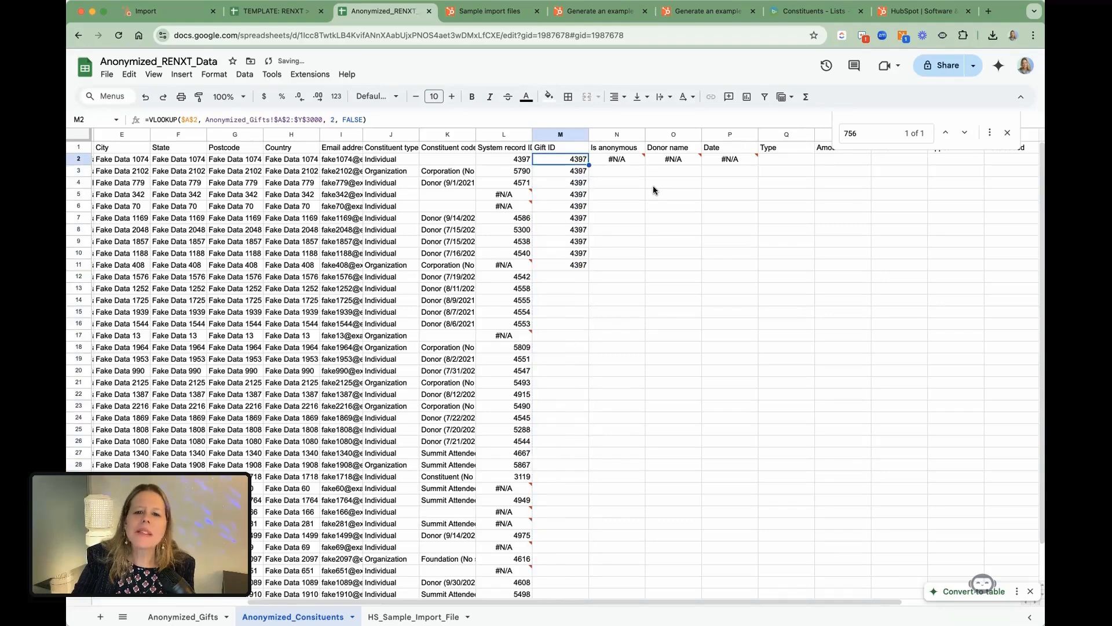
Make the lookup key in M2 relative as A2 by removing both dollar signs, and fill the formula down to M14.
double_click(589, 160)
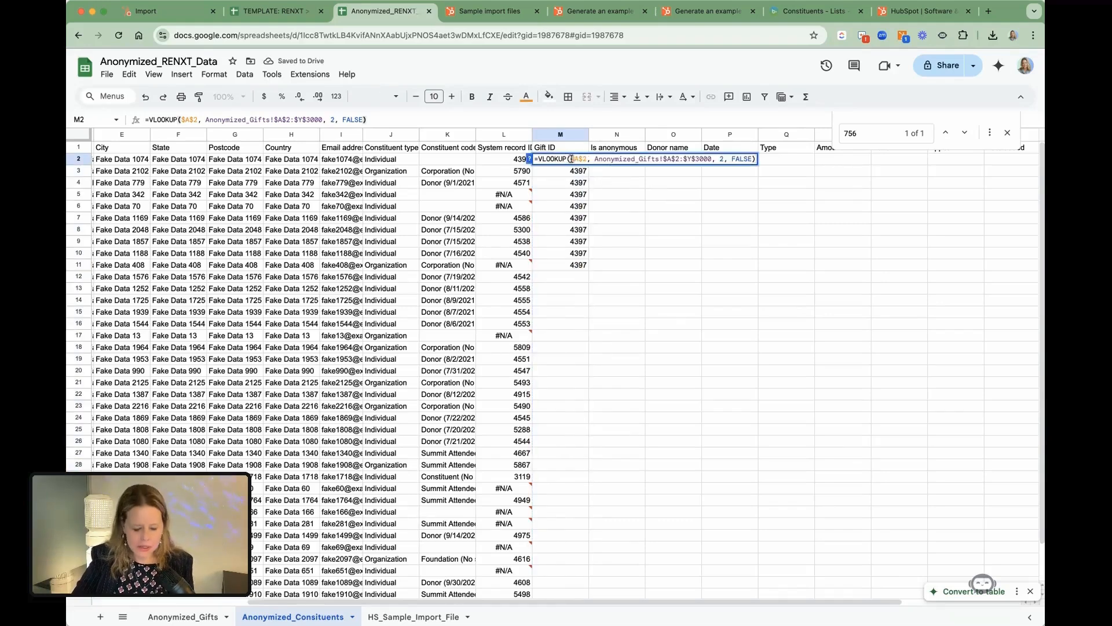
key("Delete")
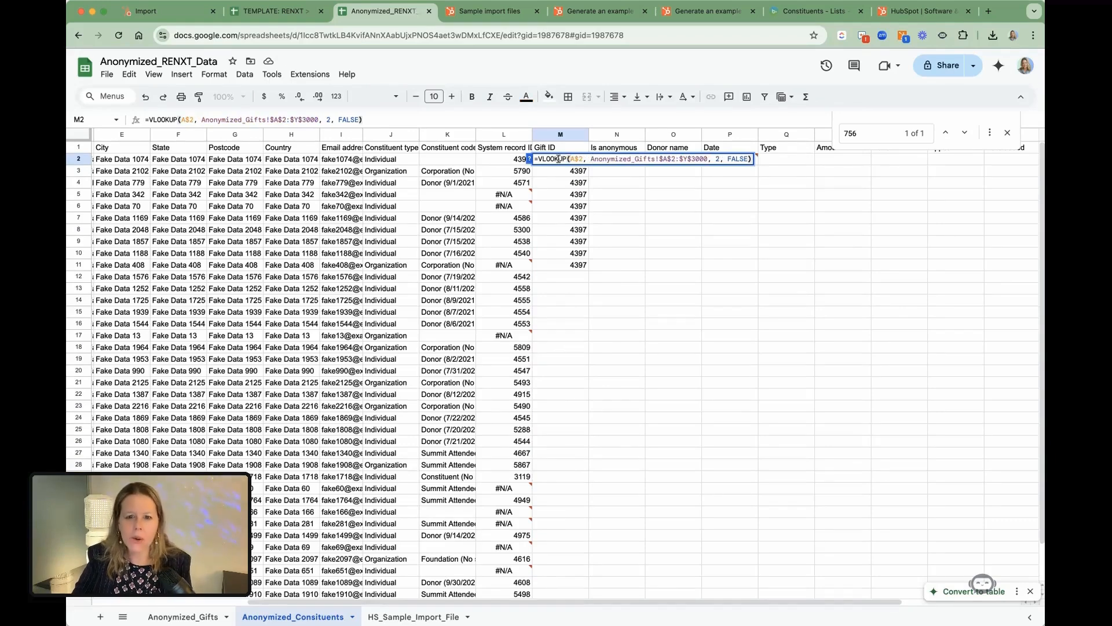
key("Delete")
left_click(646, 186)
left_click(586, 164)
left_click_drag(589, 164, 579, 287)
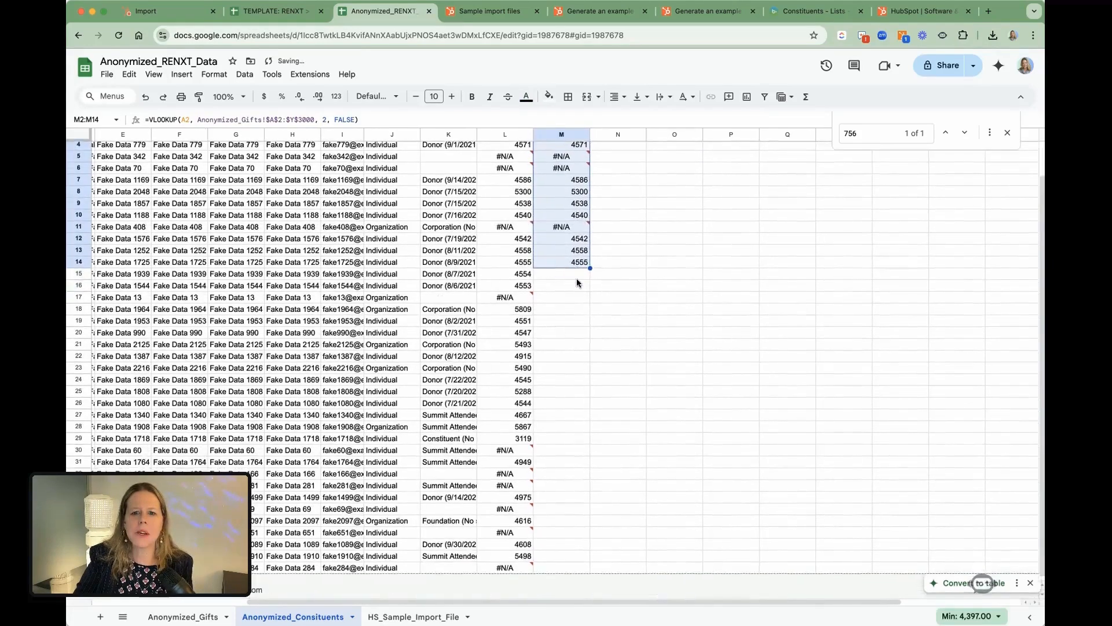
Set the column index of the M2 VLOOKUP formula to 3 and fill it down to M17.
double_click(578, 159)
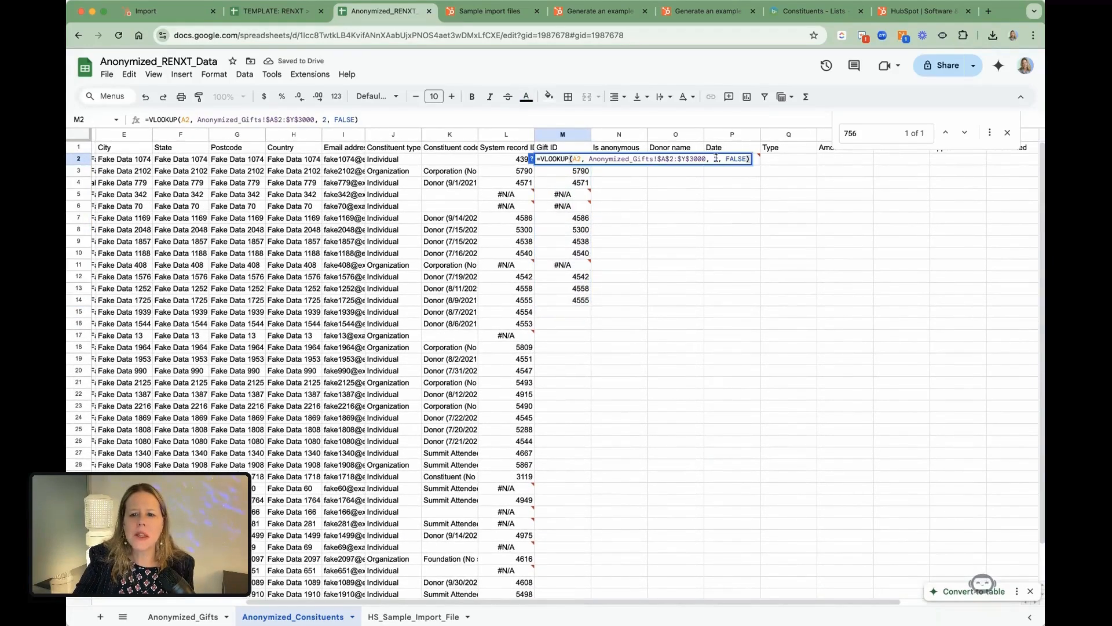
key("Return")
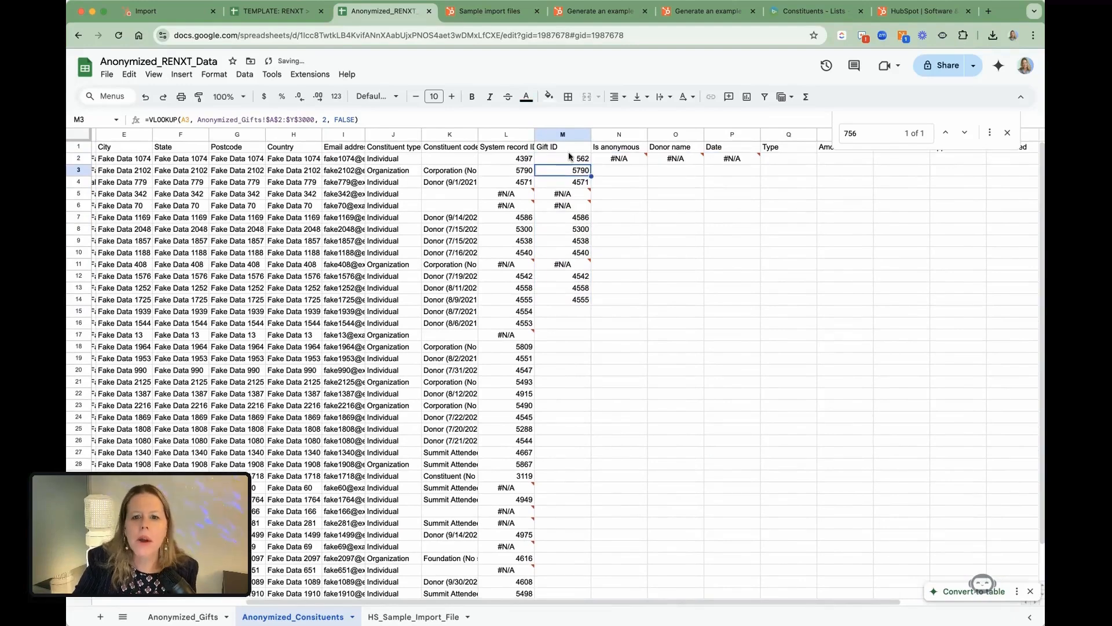
left_click(568, 160)
left_click_drag(591, 165, 608, 342)
scroll(597, 333, "down", 1)
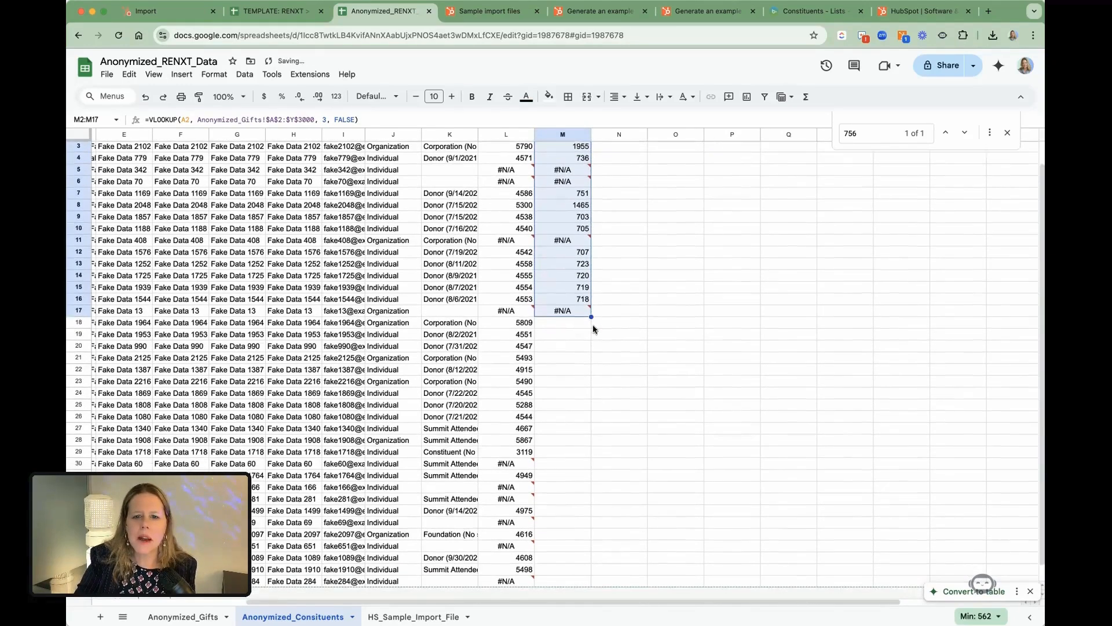
Check the Gift ID column on Anonymized_Gifts against the VLOOKUP formula in M4 of Anonymized_Consituents.
left_click(197, 617)
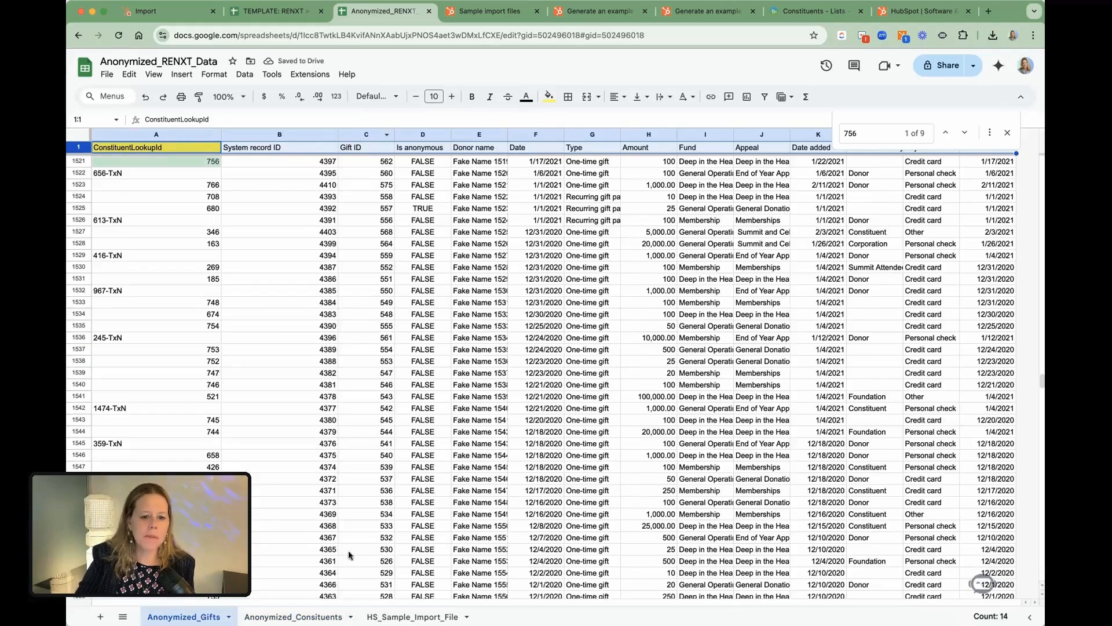
left_click(324, 615)
key("Return")
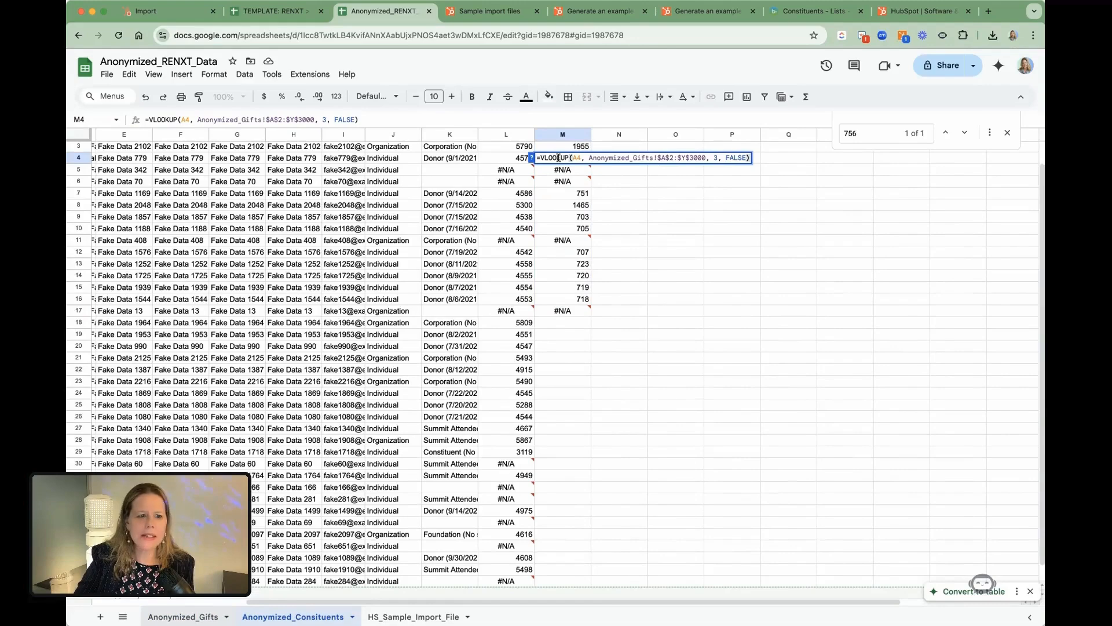
scroll(252, 184, "left", 5)
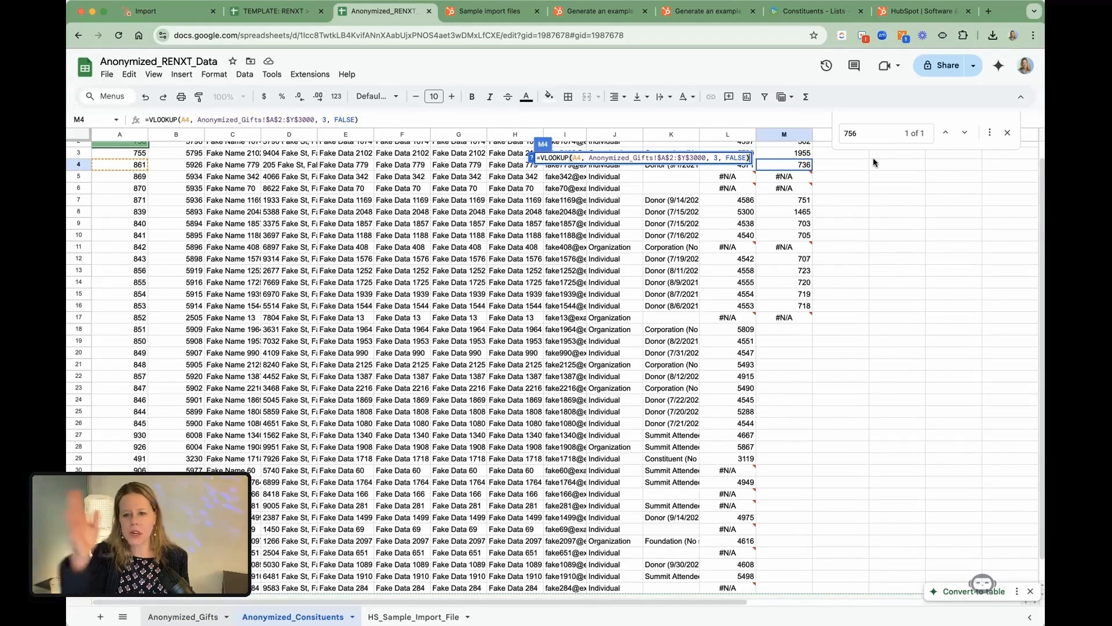
left_click(853, 165)
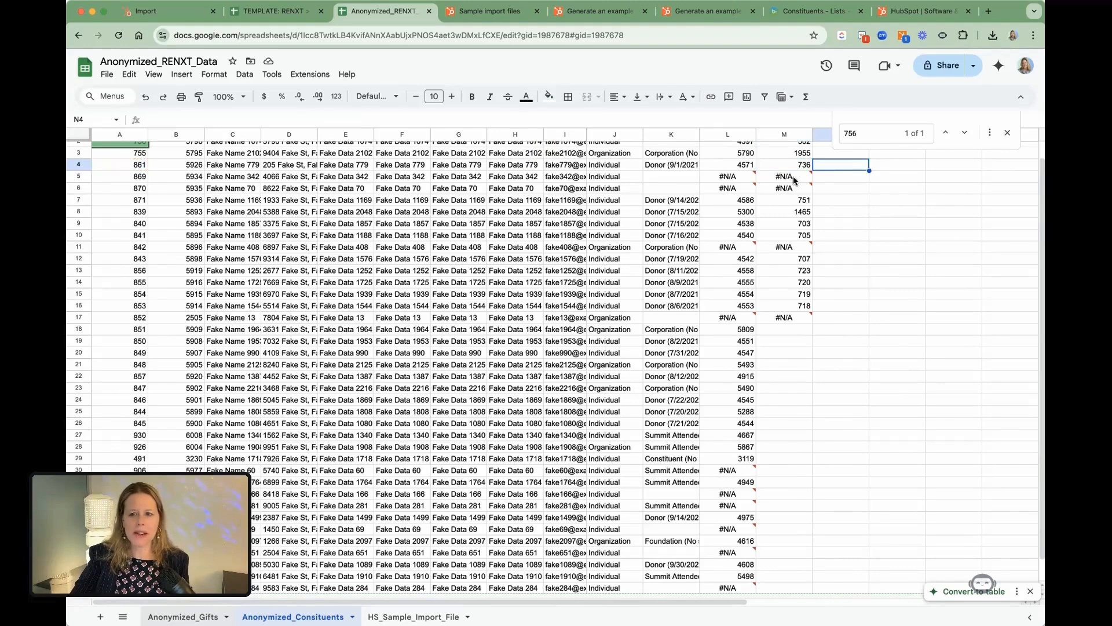
scroll(798, 176, "up", 1)
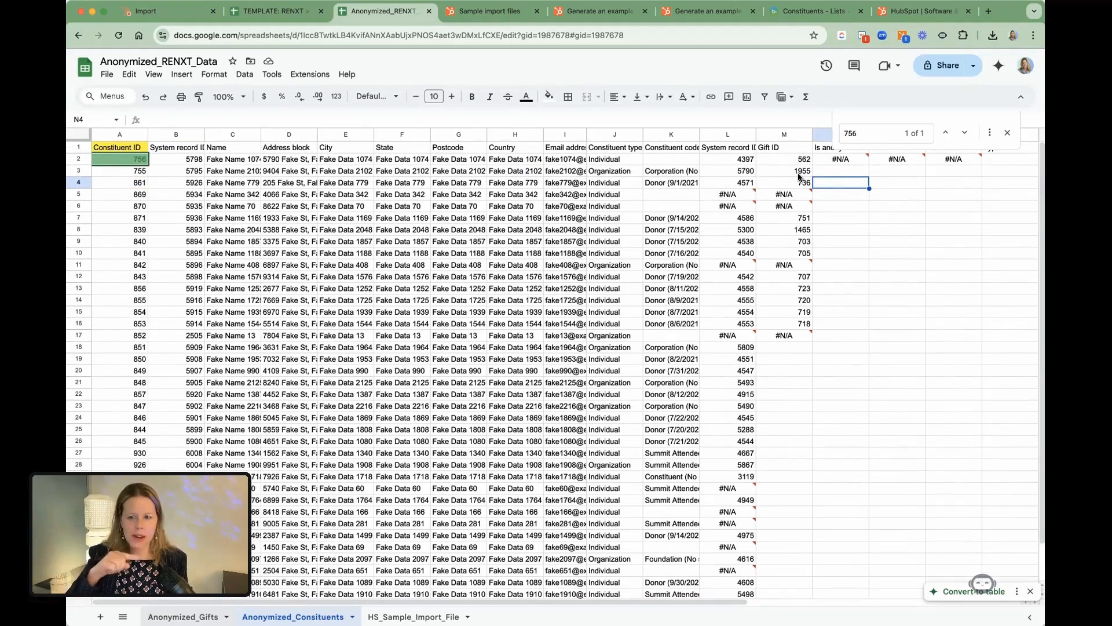
Compare the lookup keys and column indexes of the VLOOKUP formulas in L4 and M4.
double_click(795, 183)
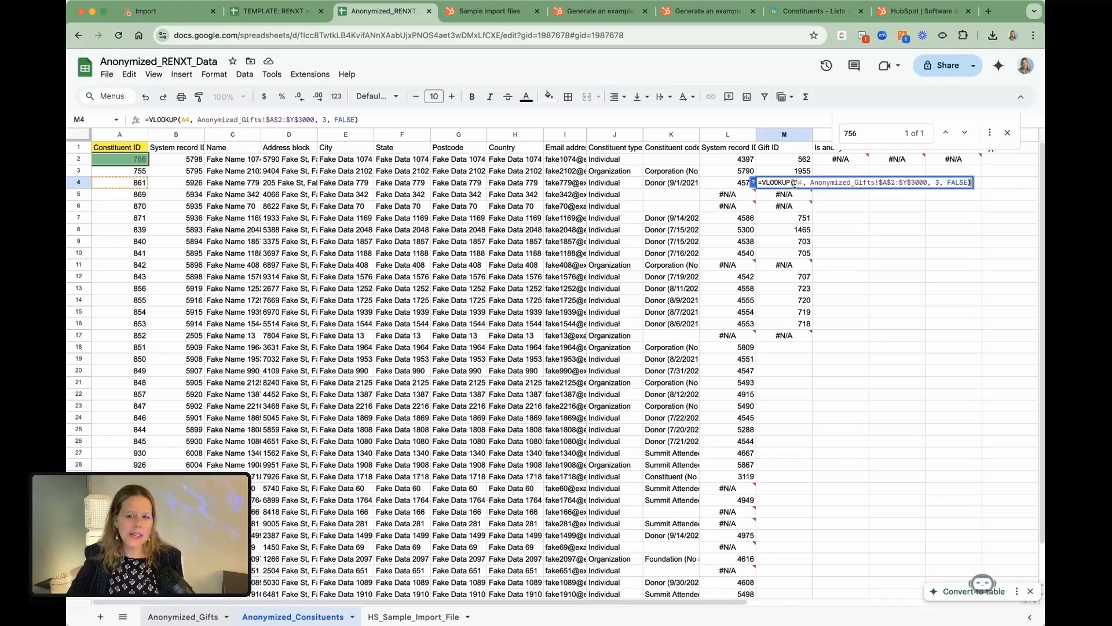
key("Escape")
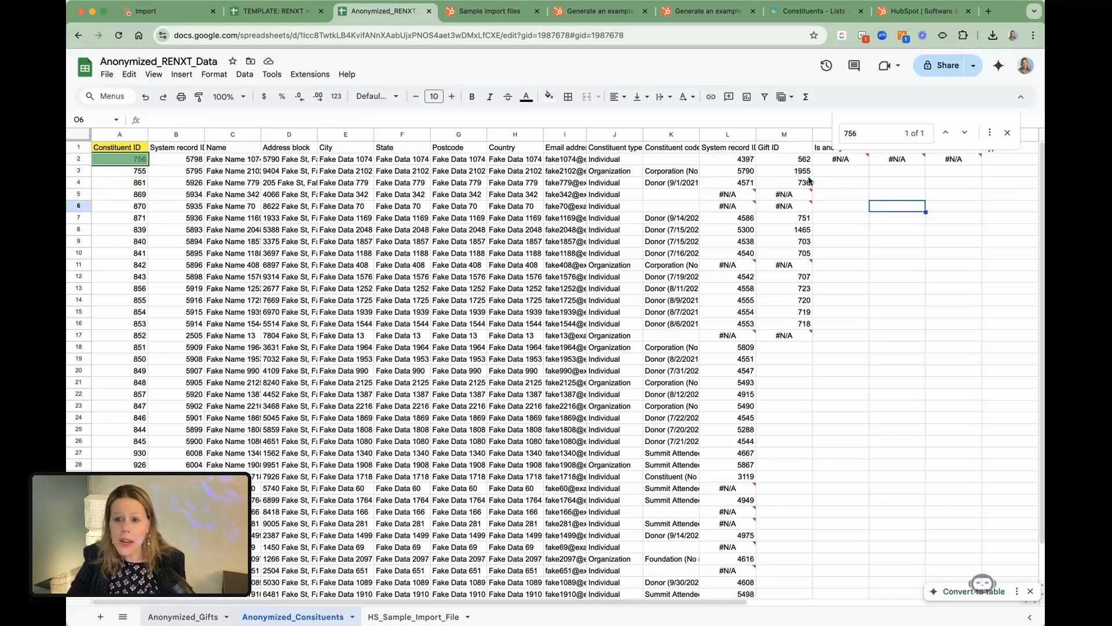
double_click(718, 181)
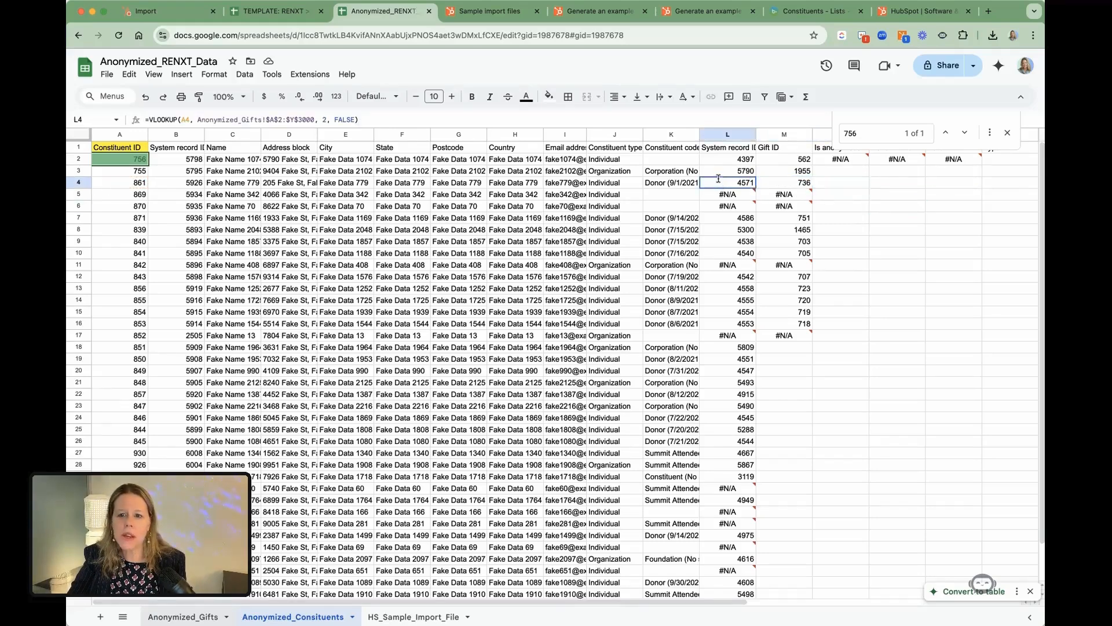
left_click(811, 184)
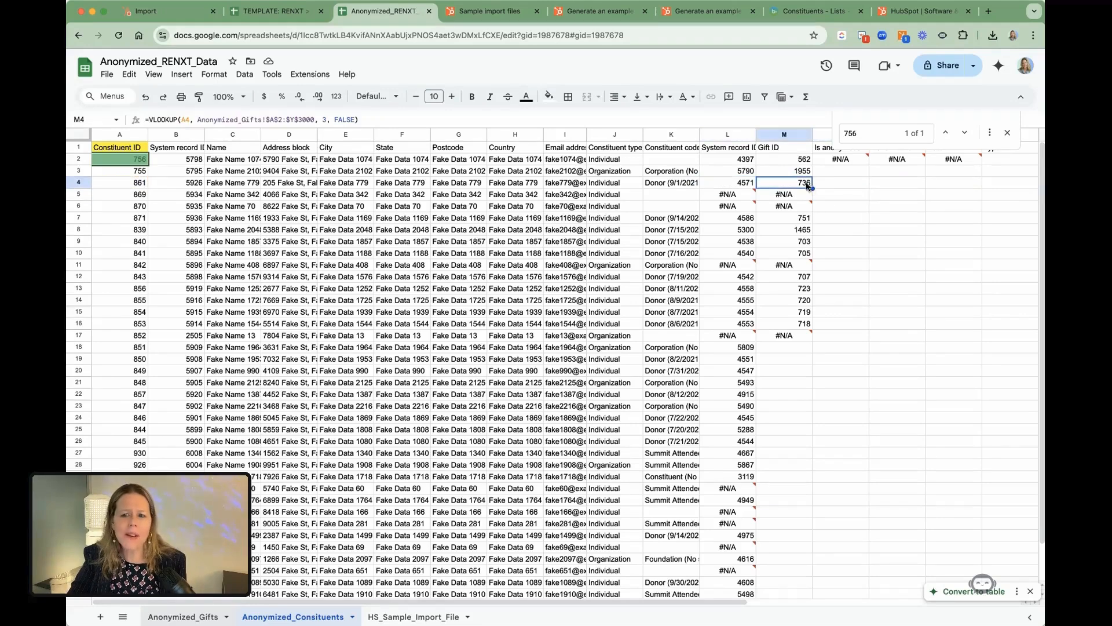
double_click(809, 184)
left_click(864, 206)
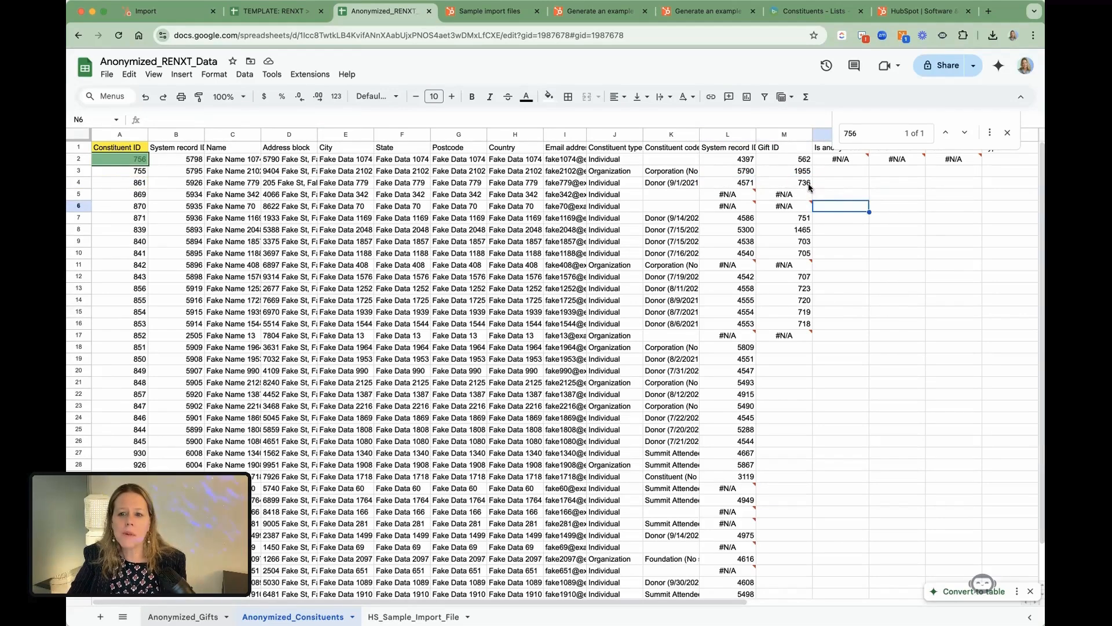
Fill the Gift ID VLOOKUP formula from M4 down to M40.
left_click(807, 183)
left_click_drag(813, 189, 813, 615)
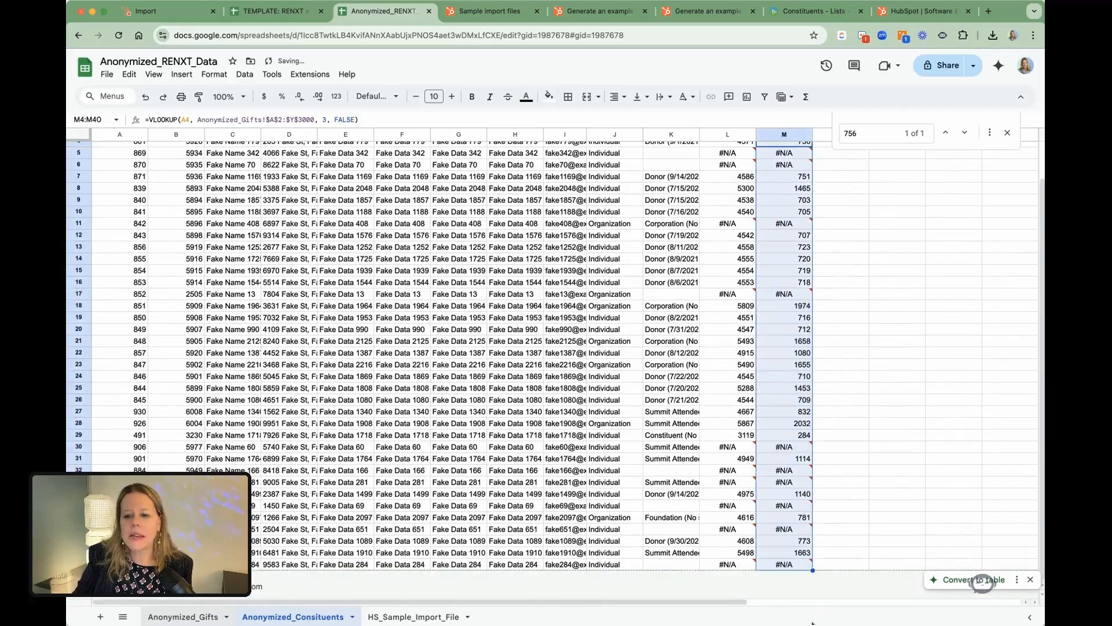
scroll(839, 308, "up", 3)
Set the Is anonymous VLOOKUP in N2 to look up A2 with column index 4 and fill it down to N40.
scroll(806, 222, "right", 3)
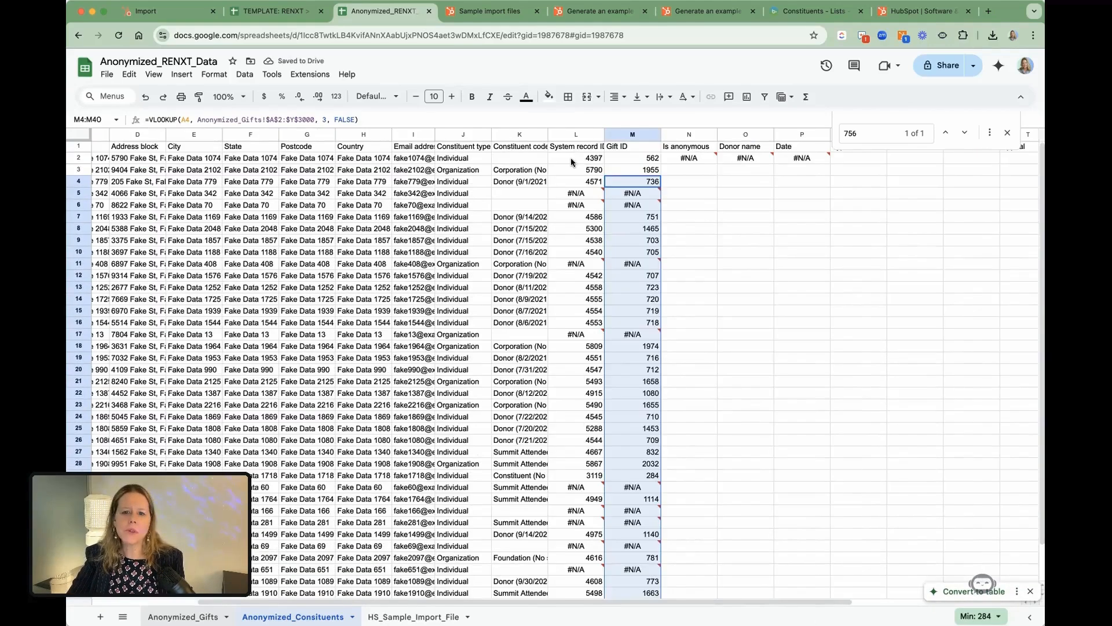
left_click(688, 134)
left_click(631, 157)
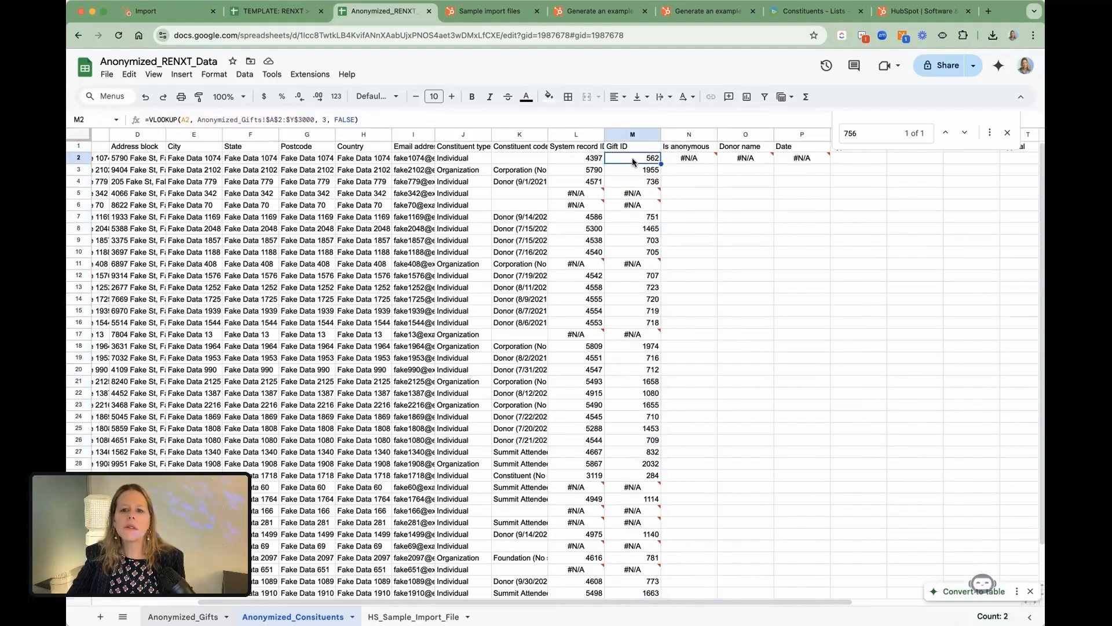
left_click(702, 159)
double_click(699, 157)
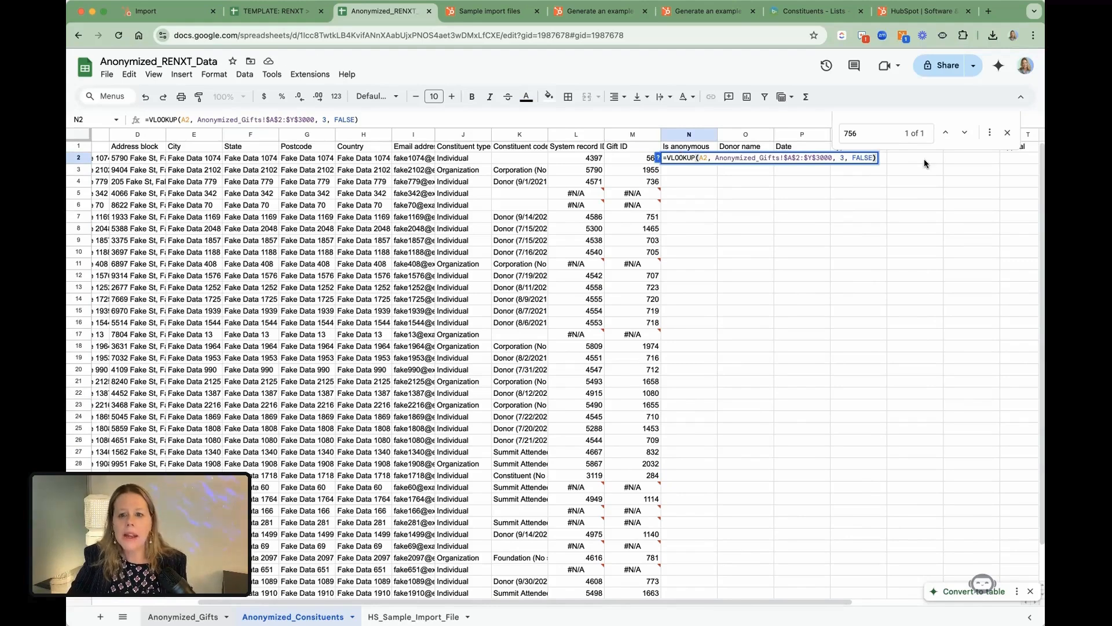
key("Return")
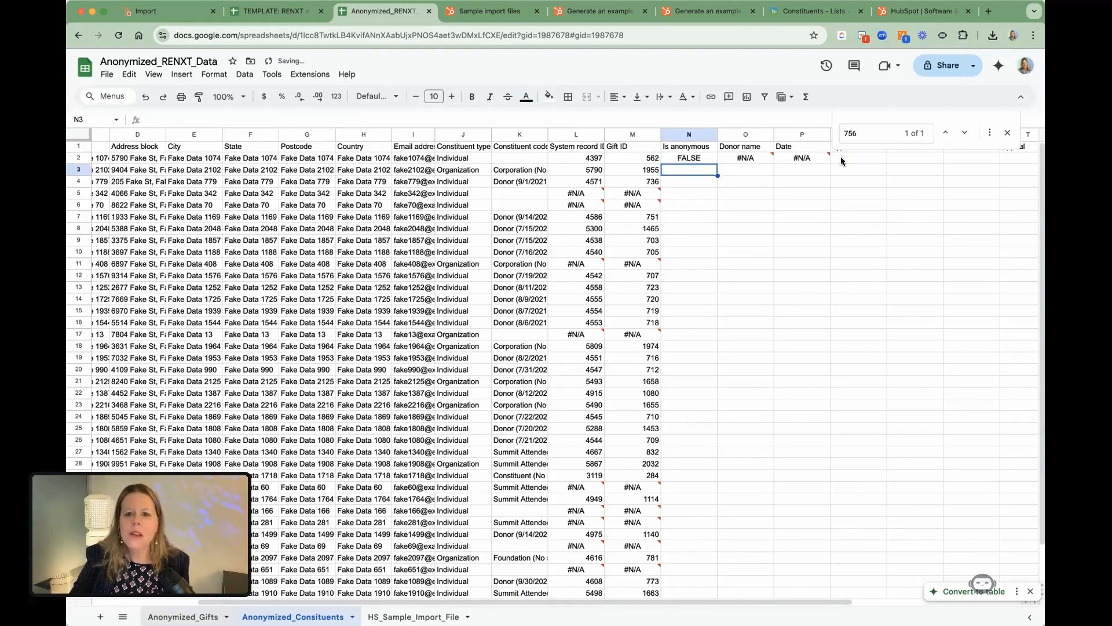
left_click(707, 152)
double_click(717, 164)
scroll(808, 259, "up", 2)
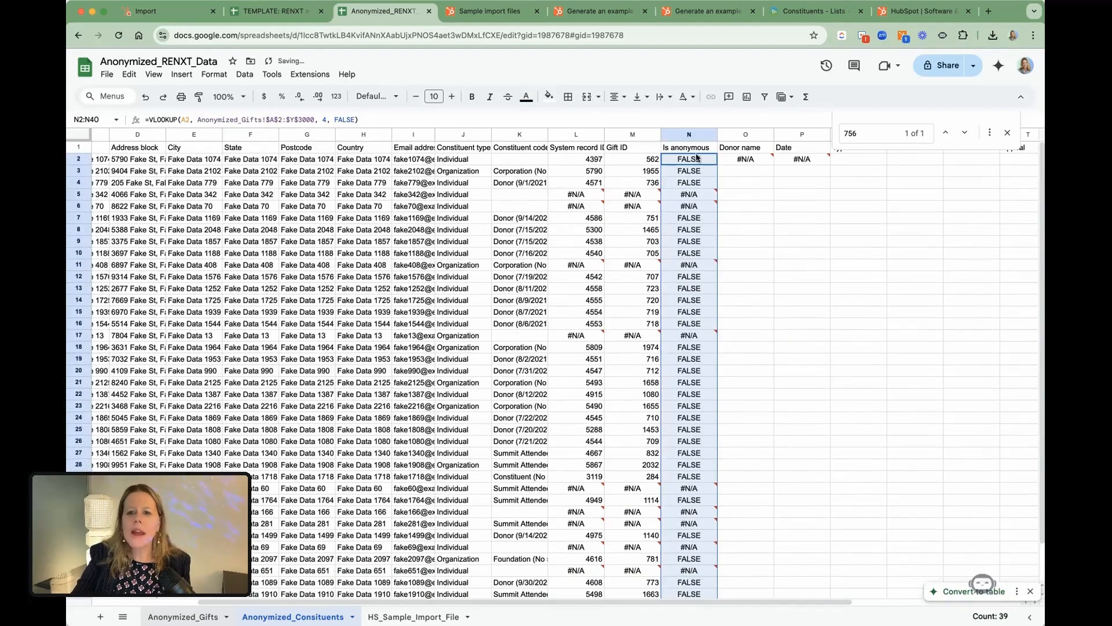
left_click(702, 164)
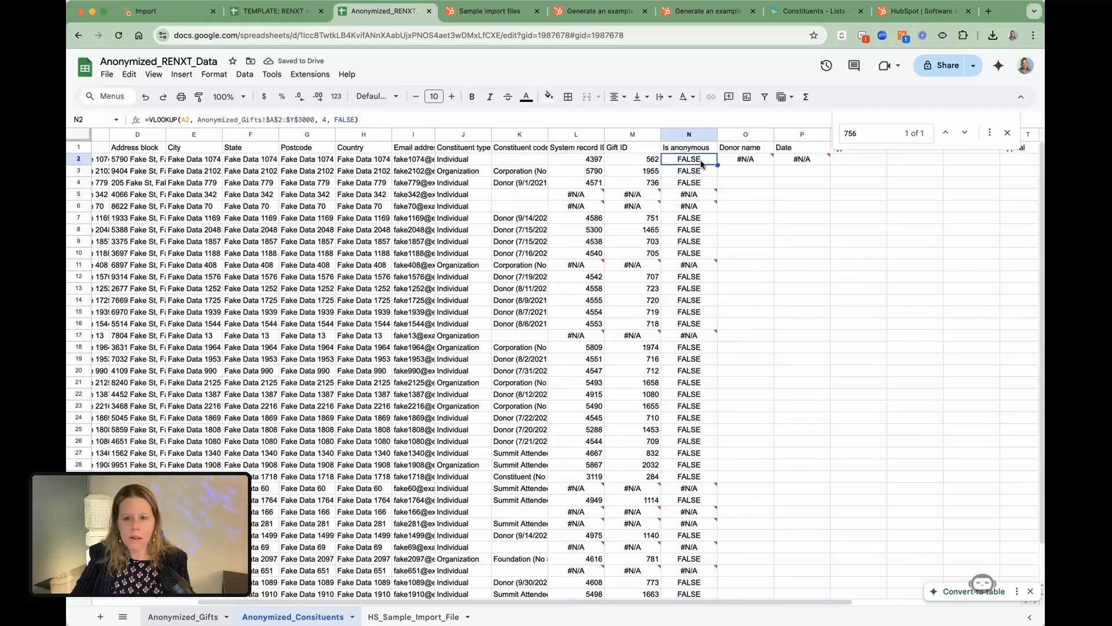
Change the Donor name VLOOKUP in O2 to look up A2 with column index 5.
left_click(748, 161)
double_click(749, 162)
left_click_drag(760, 160, 755, 159)
type("A")
key("Return")
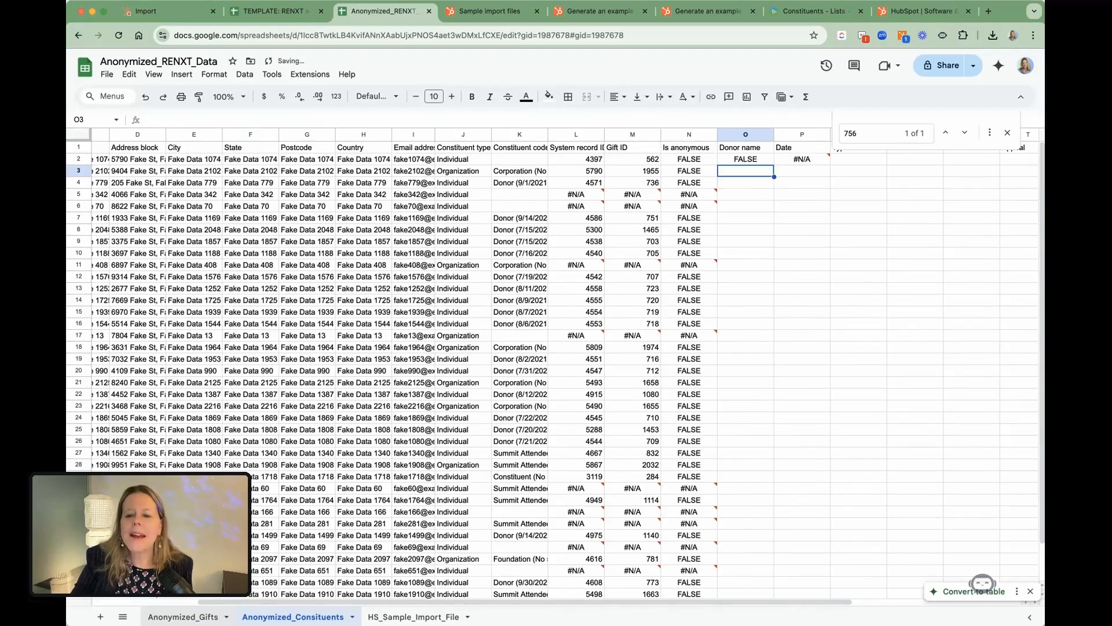
double_click(750, 161)
double_click(895, 159)
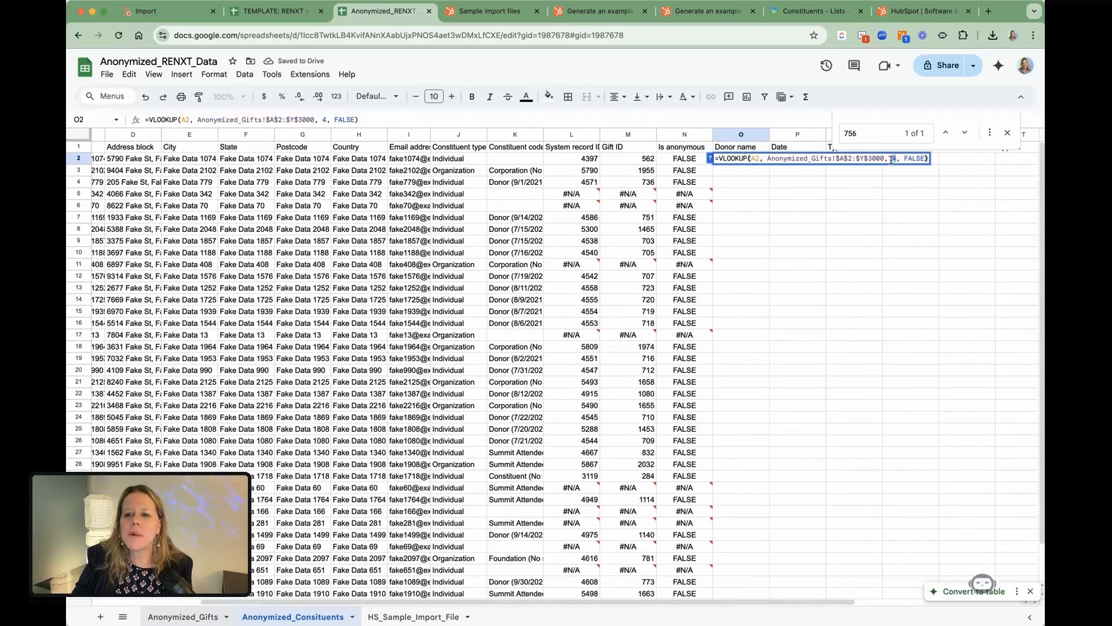
type("5")
key("Return")
Fill the Donor name VLOOKUP formula from O2 down to O40.
scroll(771, 165, "right", 1)
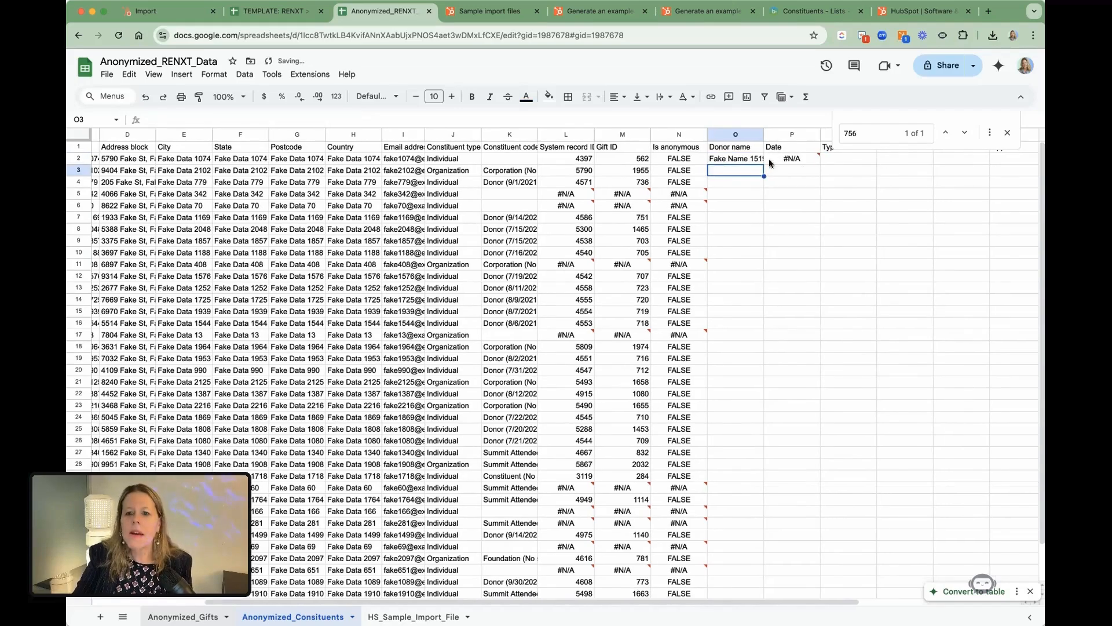
key("Up")
left_click_drag(764, 165, 744, 568)
scroll(776, 513, "up", 2)
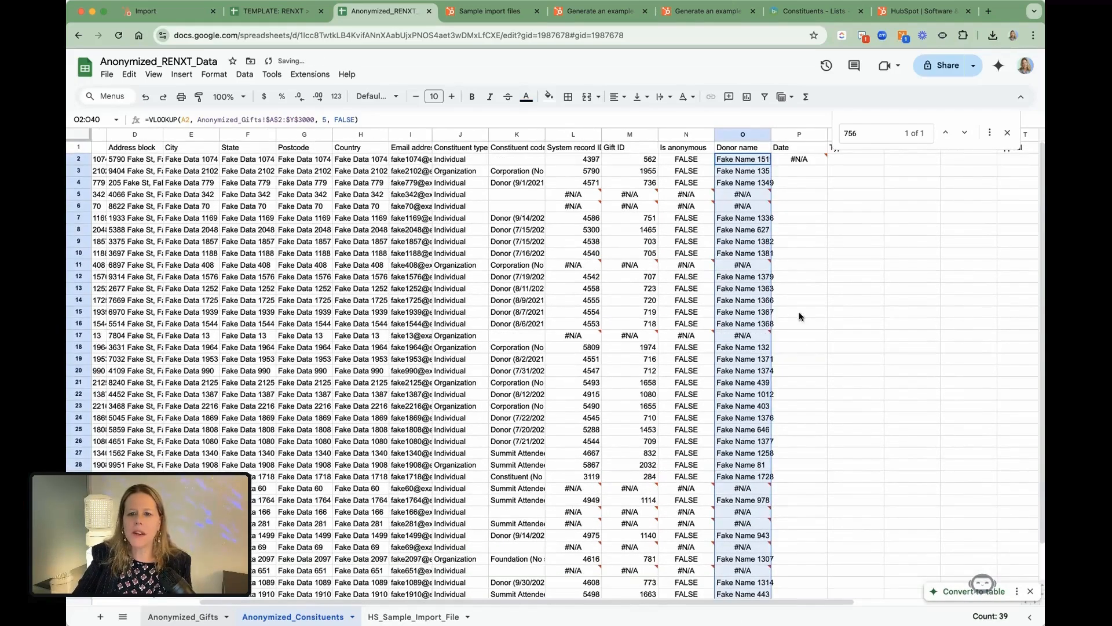
Set the Date VLOOKUP in P2 to look up A2 with column index 6 and fill it down to P40.
left_click(787, 158)
type("=VLOOKUP(B2, Anonymized_Gifts!$A$2:$Y$3000, 5, FALSE)")
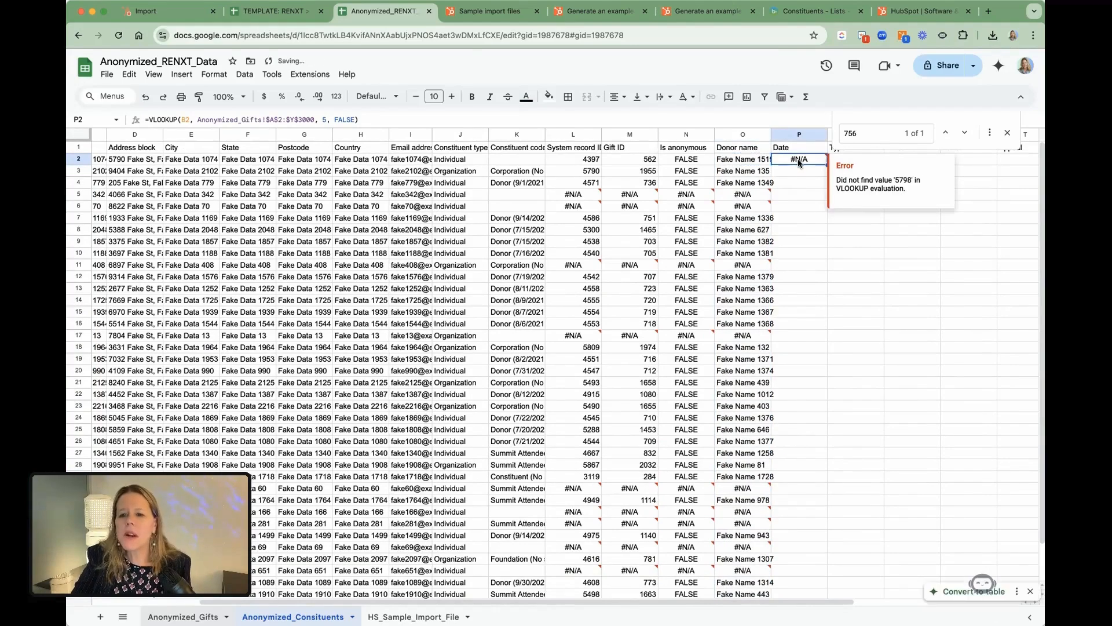
double_click(797, 159)
left_click_drag(815, 159, 810, 158)
type("A")
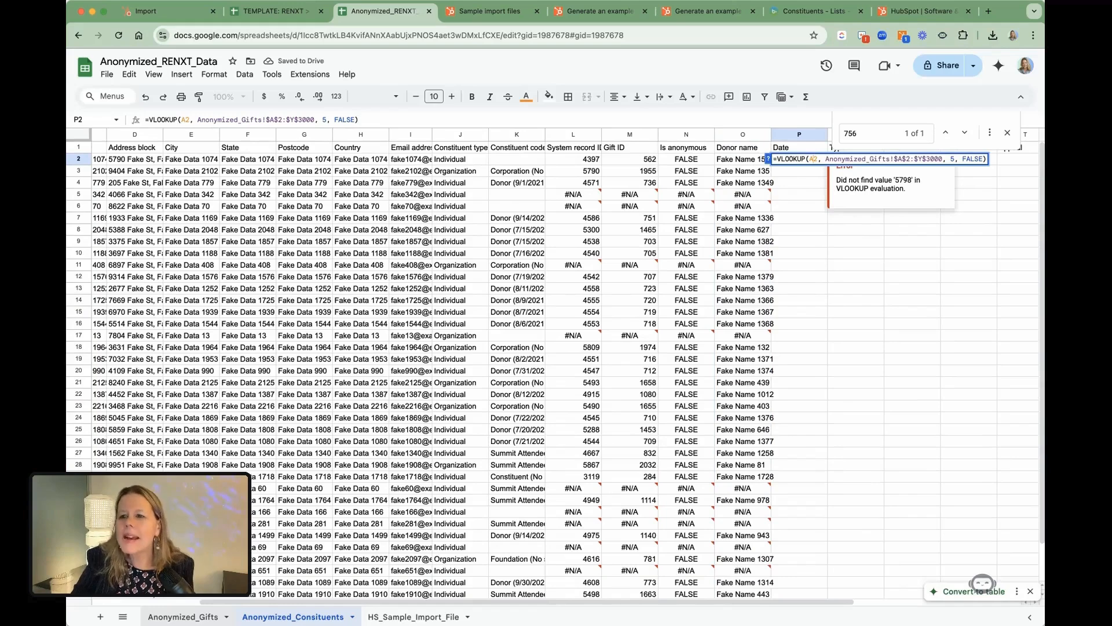
left_click_drag(956, 158, 951, 158)
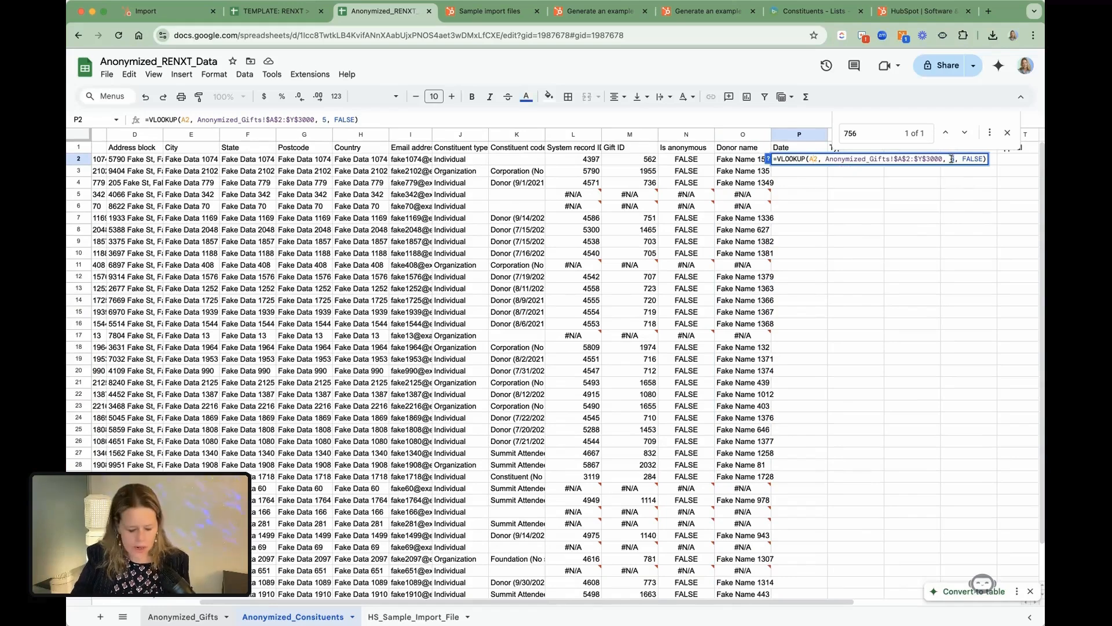
type("6")
key("Return")
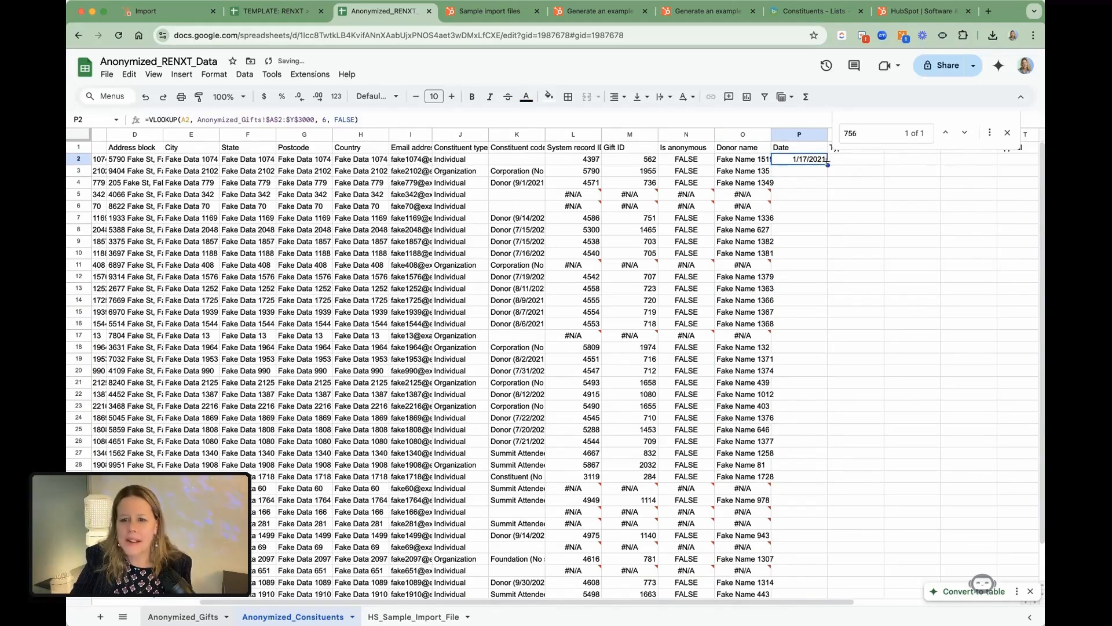
left_click_drag(827, 164, 827, 595)
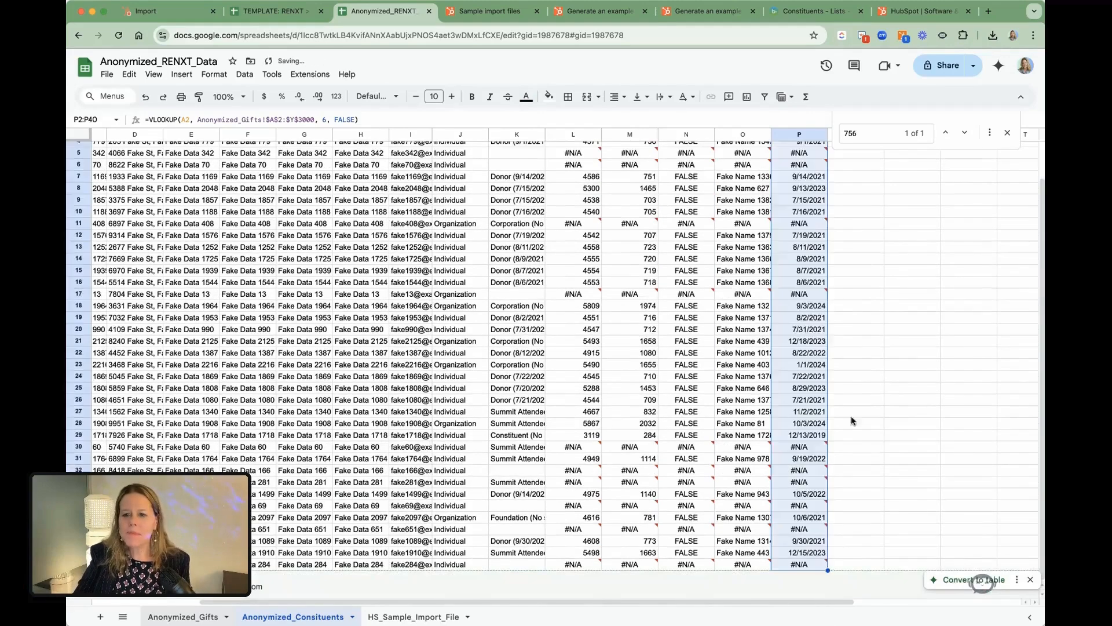
Change the Type VLOOKUP in Q2 to look up A2 with column index 7.
scroll(850, 164, "right", 3)
double_click(779, 159)
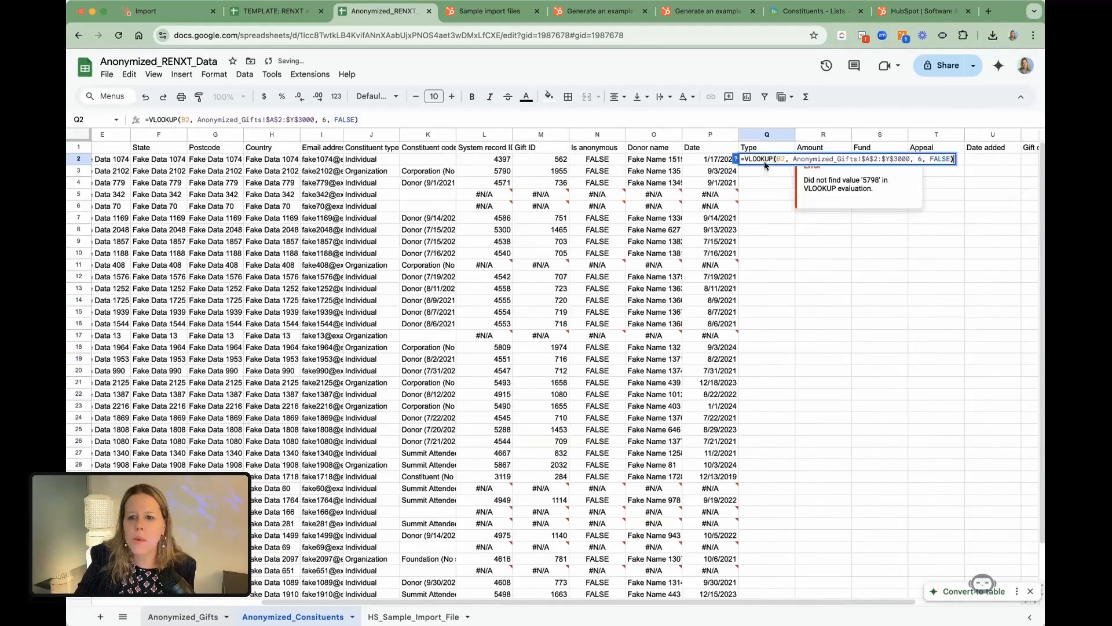
left_click_drag(782, 159, 777, 159)
type("A")
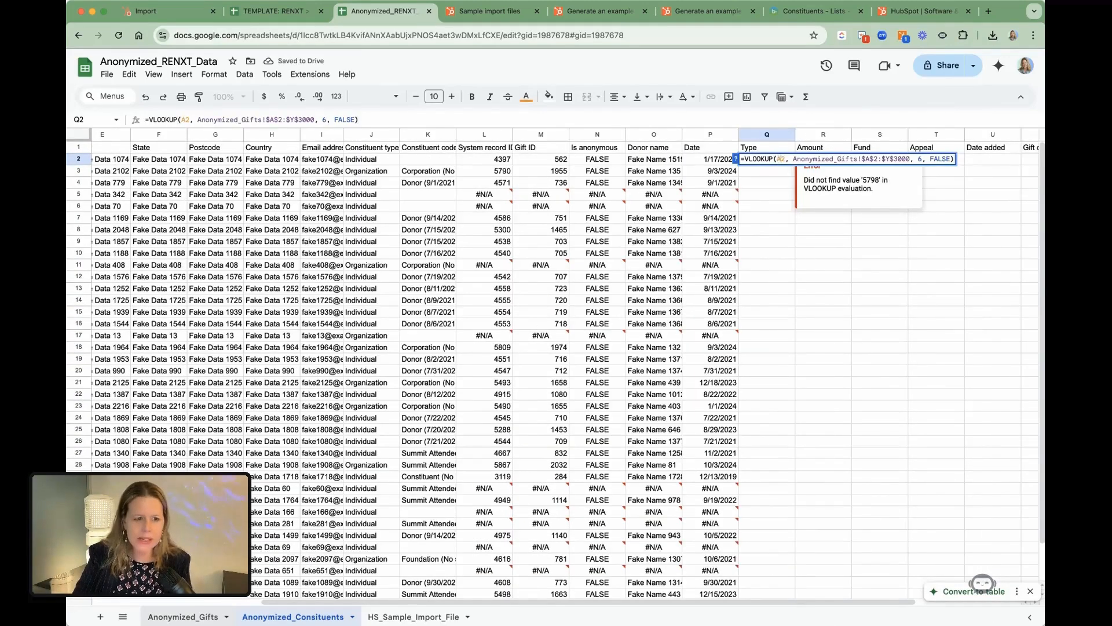
key("Return")
scroll(778, 161, "right", 1)
double_click(779, 157)
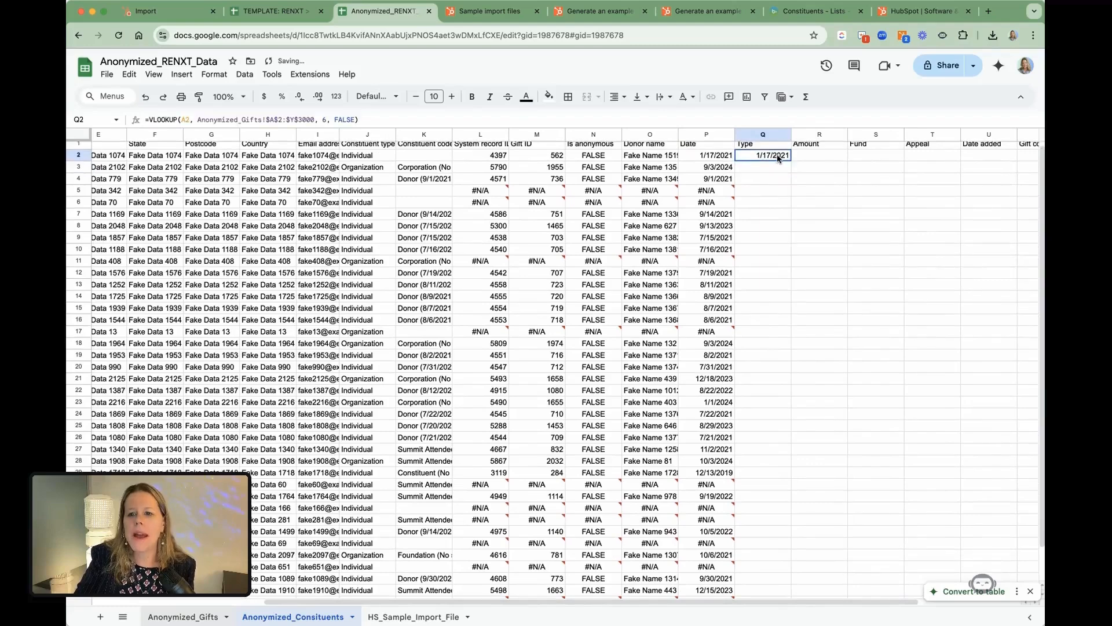
left_click_drag(918, 156, 913, 157)
type("7")
key("Return")
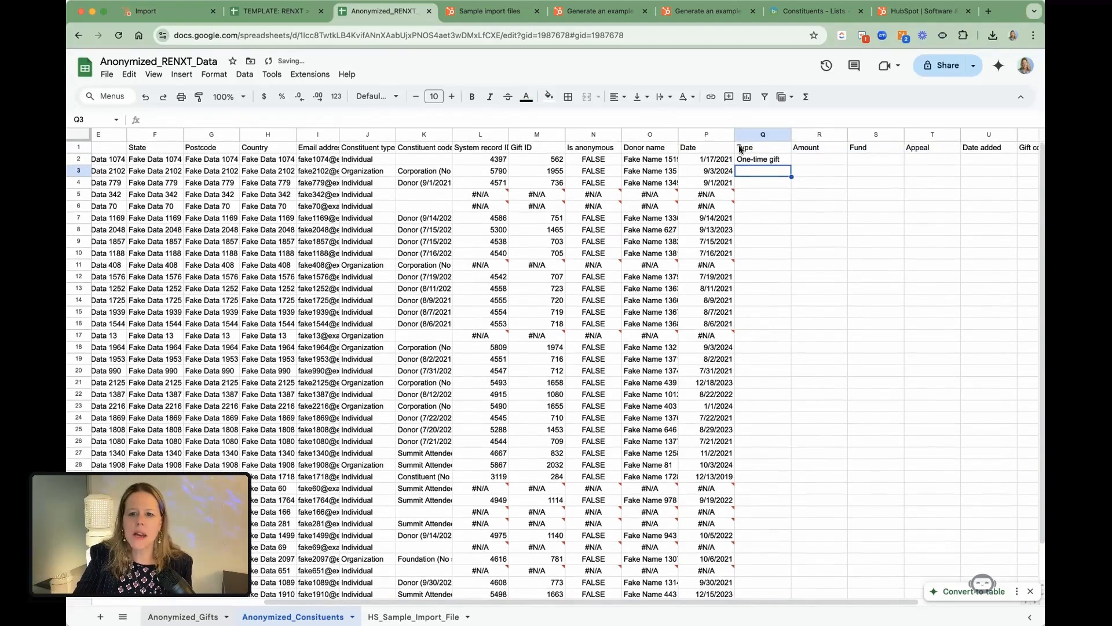
Fill the Type VLOOKUP formula from Q2 down to Q40.
left_click(787, 162)
left_click_drag(792, 165, 793, 597)
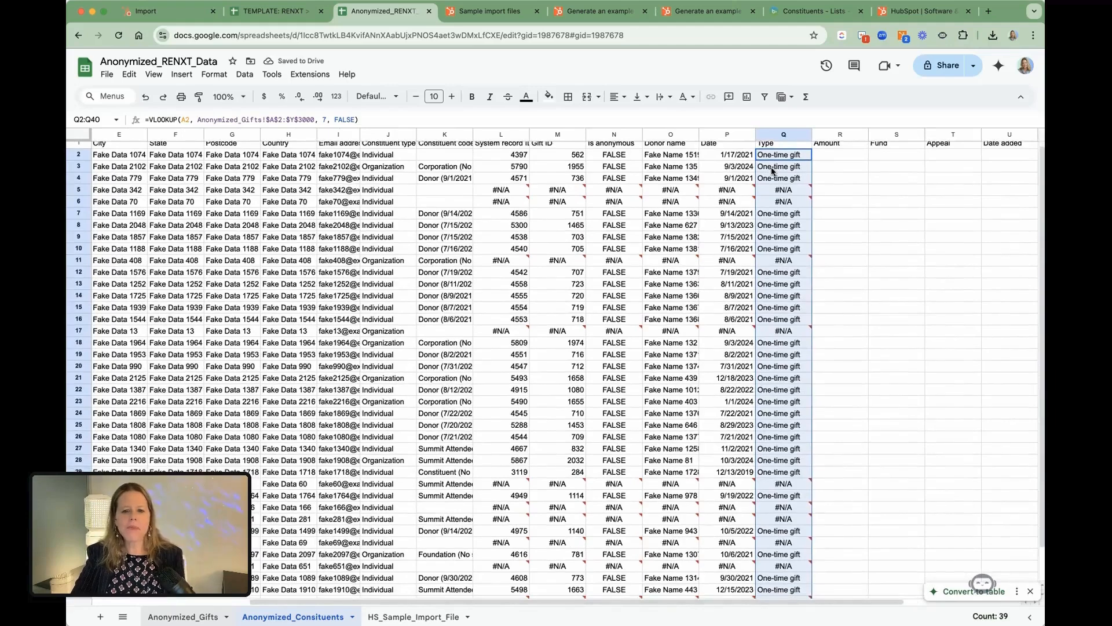
scroll(772, 170, "left", 1)
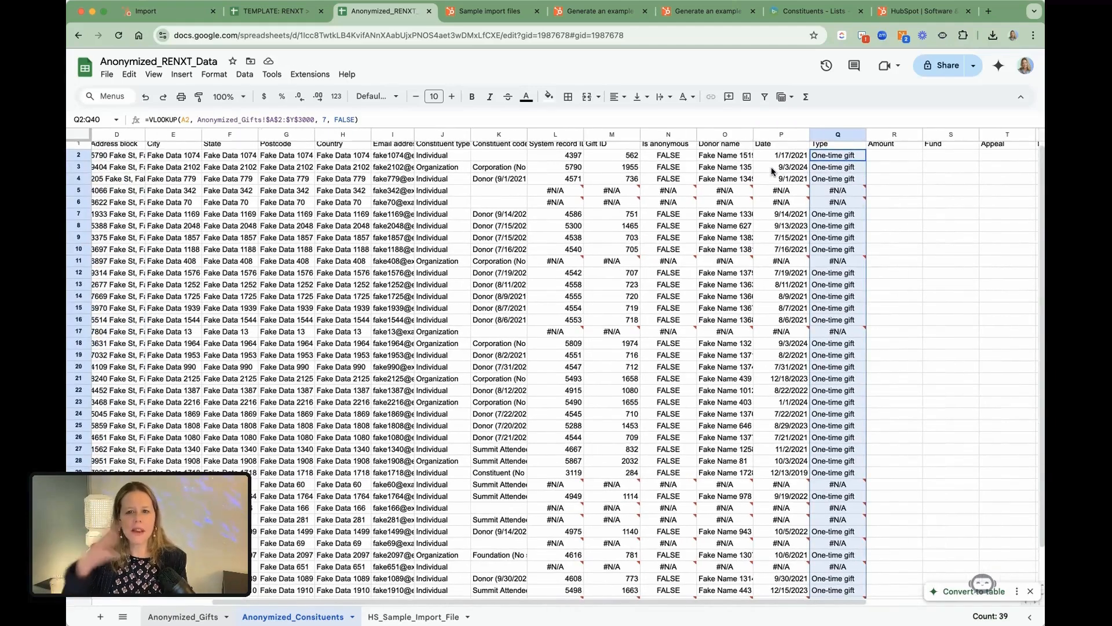
scroll(770, 167, "right", 1)
scroll(773, 166, "up", 1)
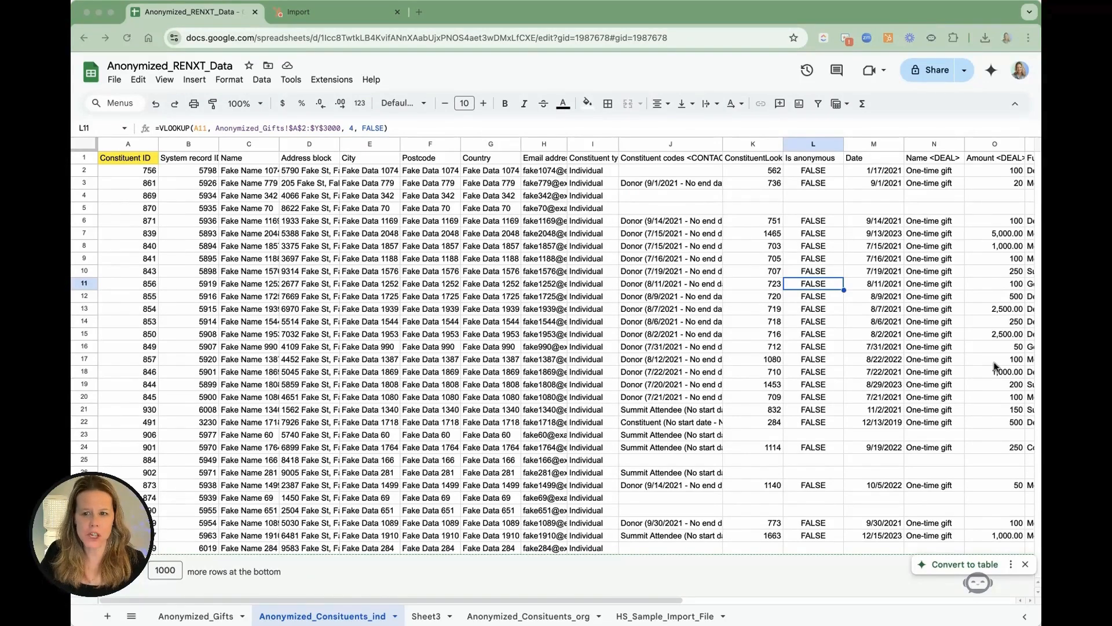
Inspect the VLOOKUP formulas in the Name <DEAL>, Payment method and Date added columns of Anonymized_Consituents_ind.
scroll(995, 366, "right", 6)
double_click(607, 170)
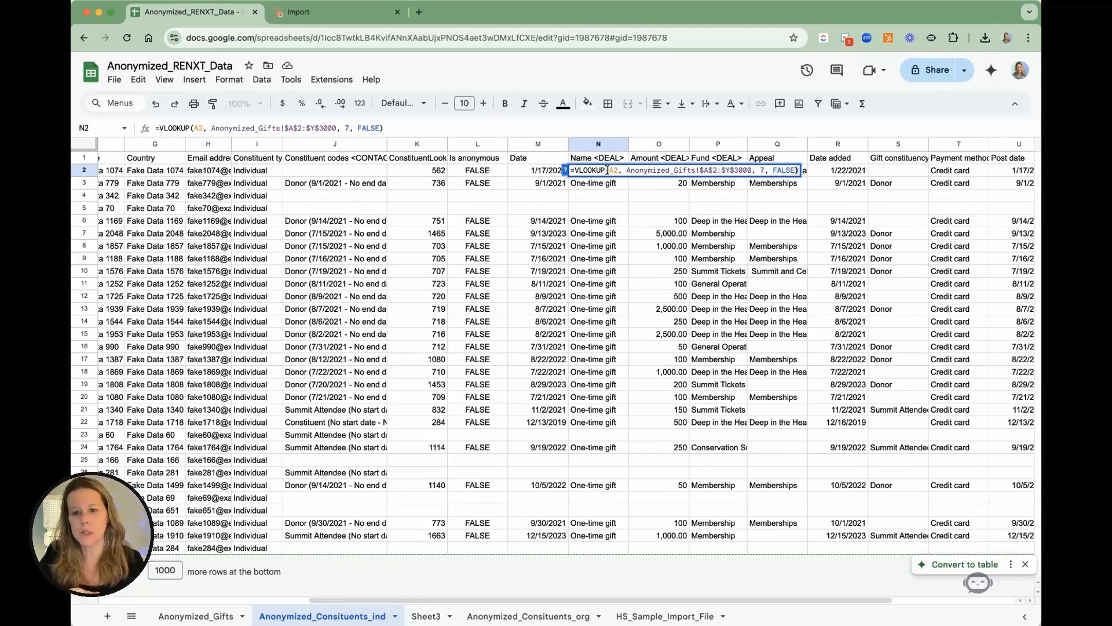
left_click(618, 223)
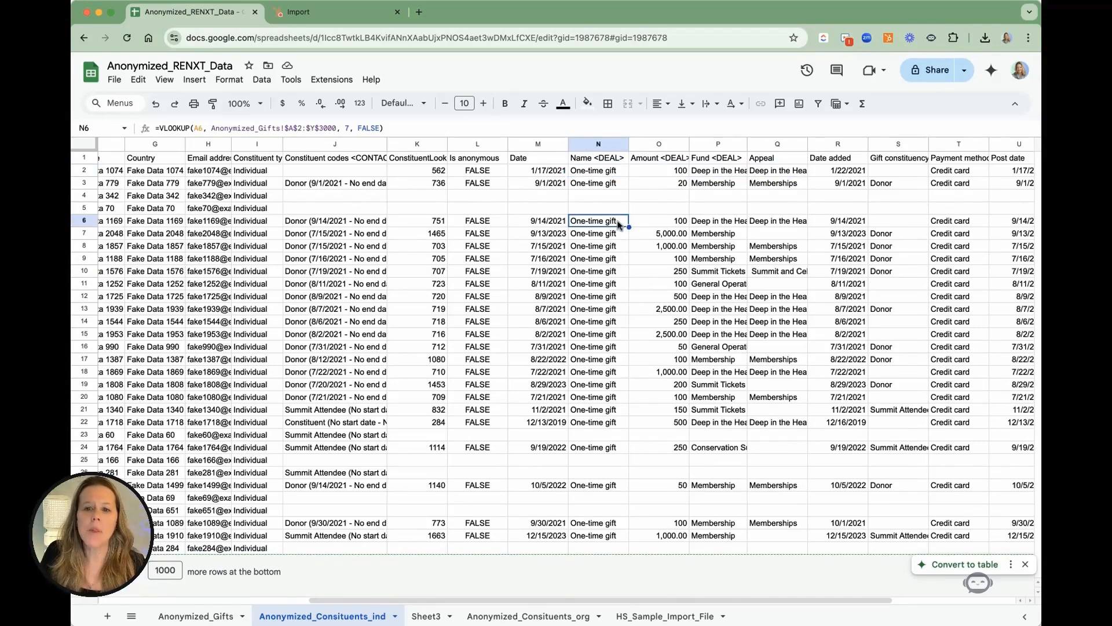
scroll(845, 174, "right", 3)
double_click(845, 169)
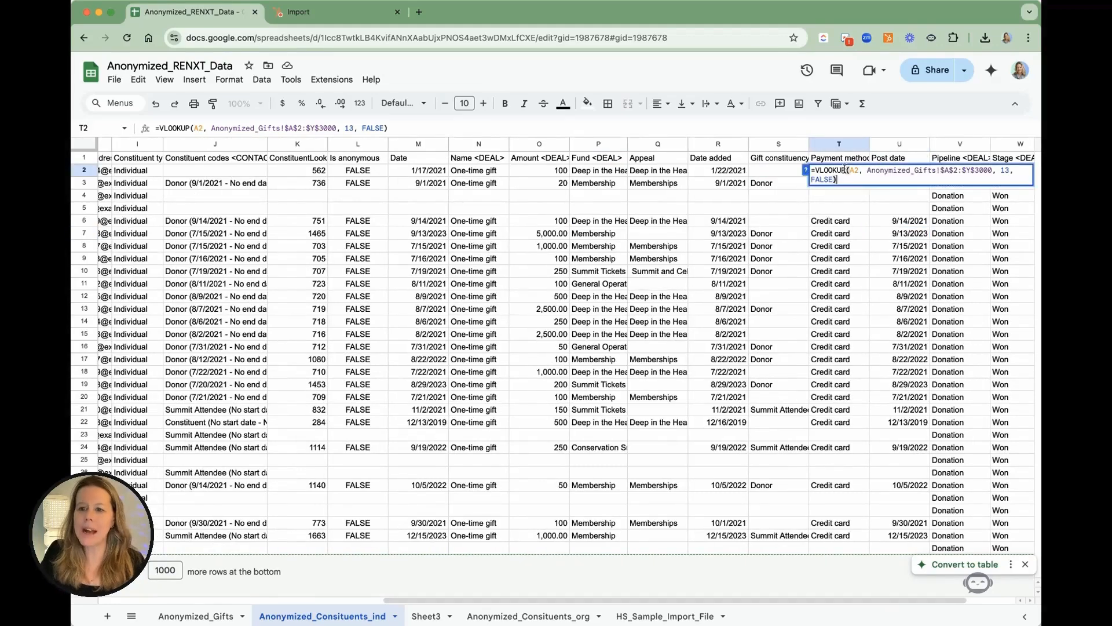
left_click(695, 246)
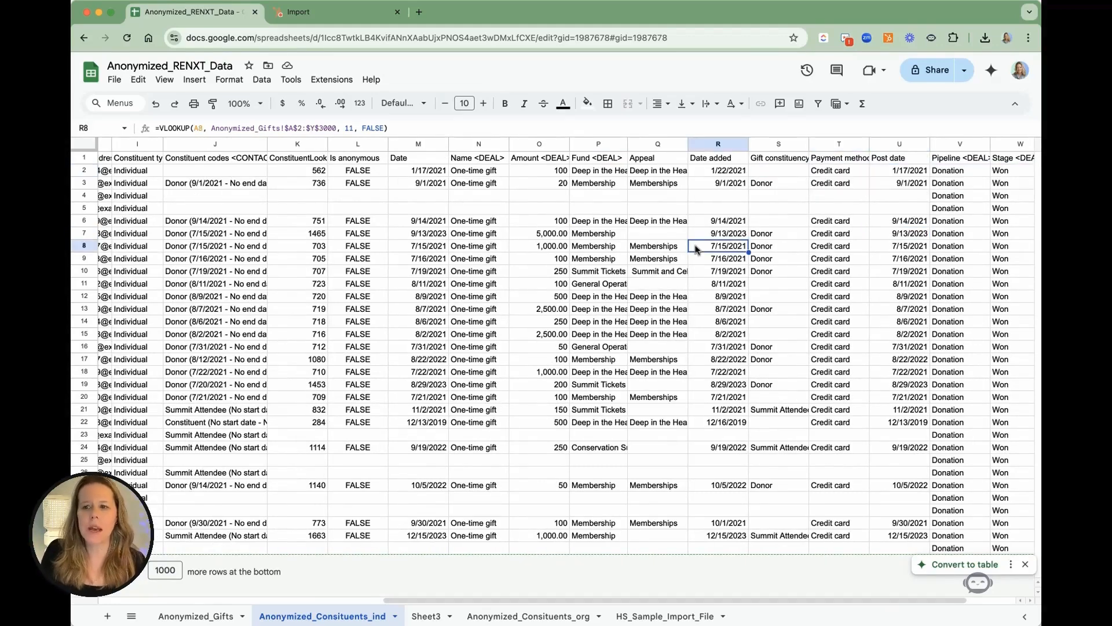
Review the Anonymized_Consituents_ind columns from the constituent details through the Pipeline <DEAL> and Stage <DEAL> fields.
scroll(696, 245, "right", 2)
scroll(695, 245, "left", 1)
scroll(696, 245, "right", 1)
scroll(696, 245, "left", 1)
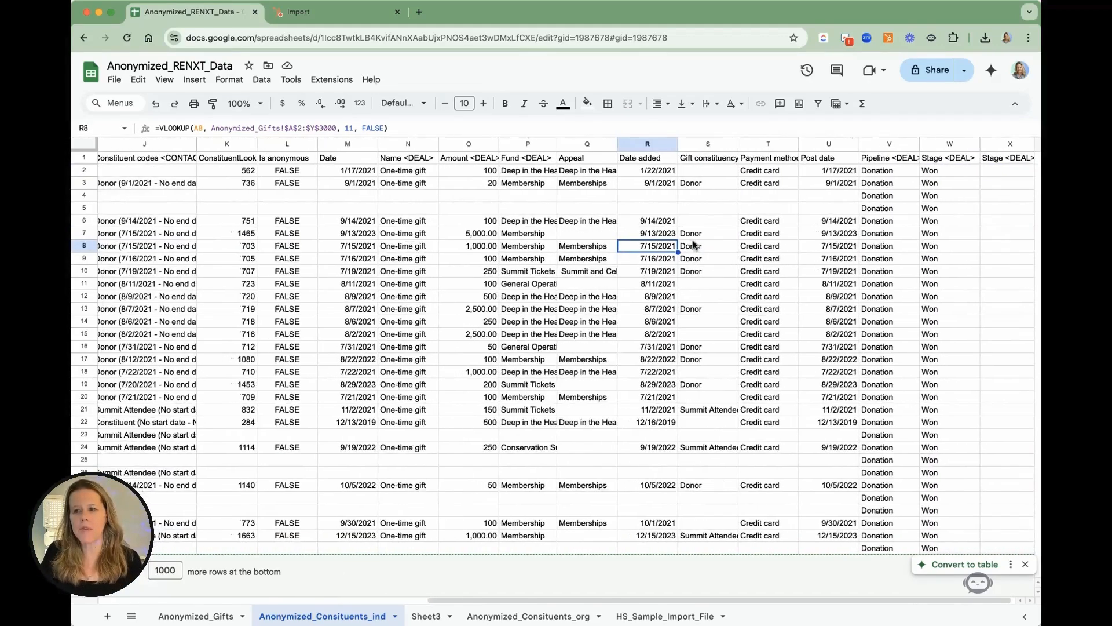
scroll(693, 244, "right", 1)
scroll(693, 244, "left", 10)
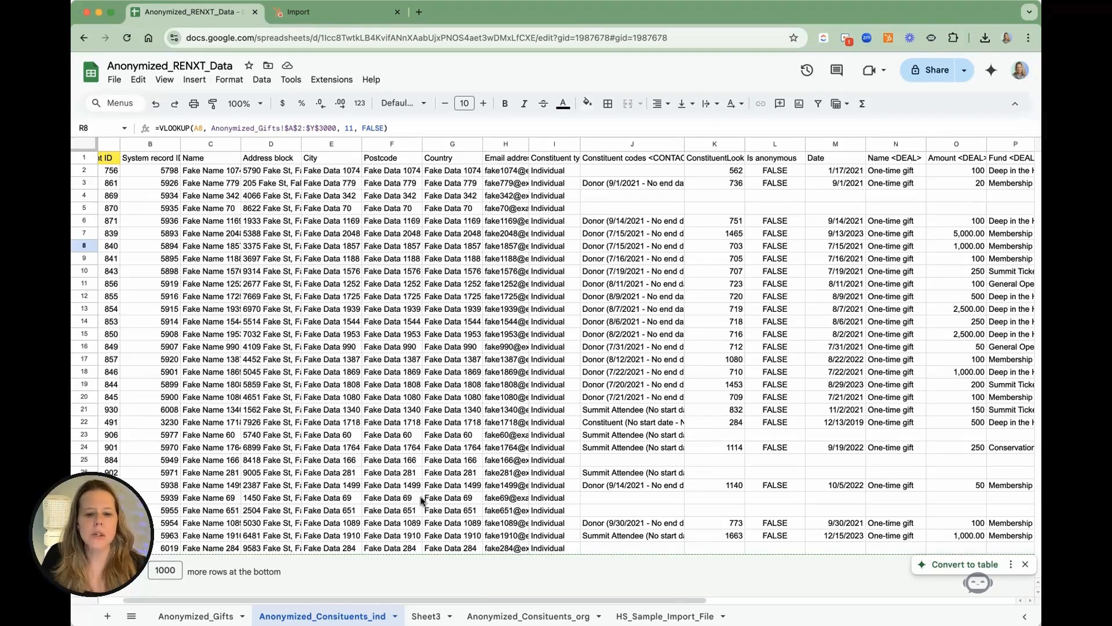
scroll(689, 365, "right", 10)
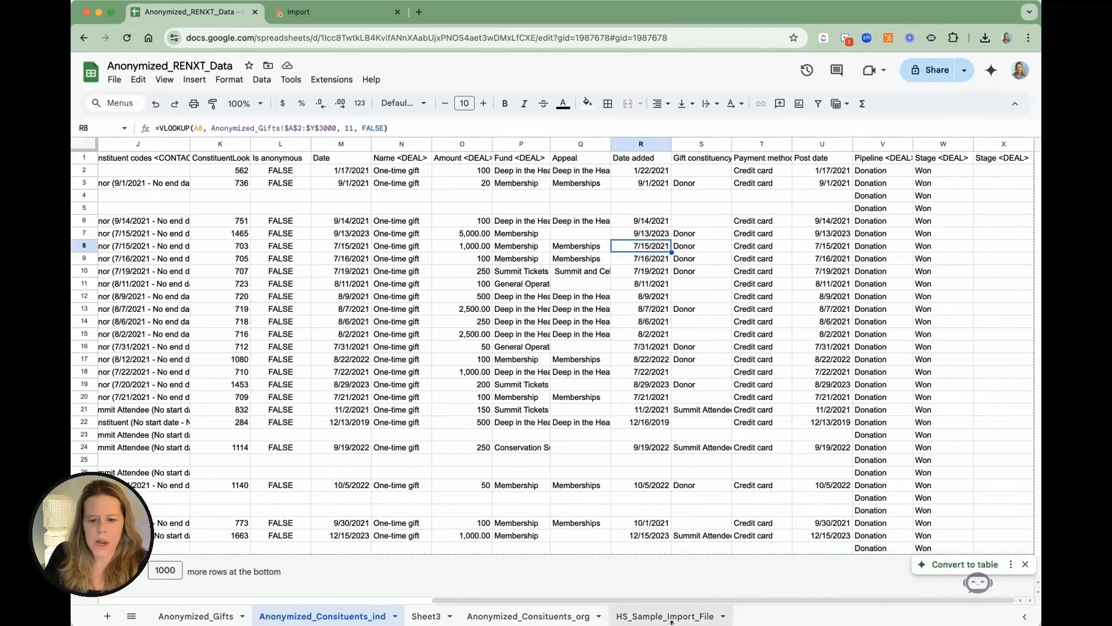
Examine how the Last Name <CONTACT lastname> header is built on HS_Sample_Import_File, and return to Anonymized_Consituents_ind.
left_click(639, 618)
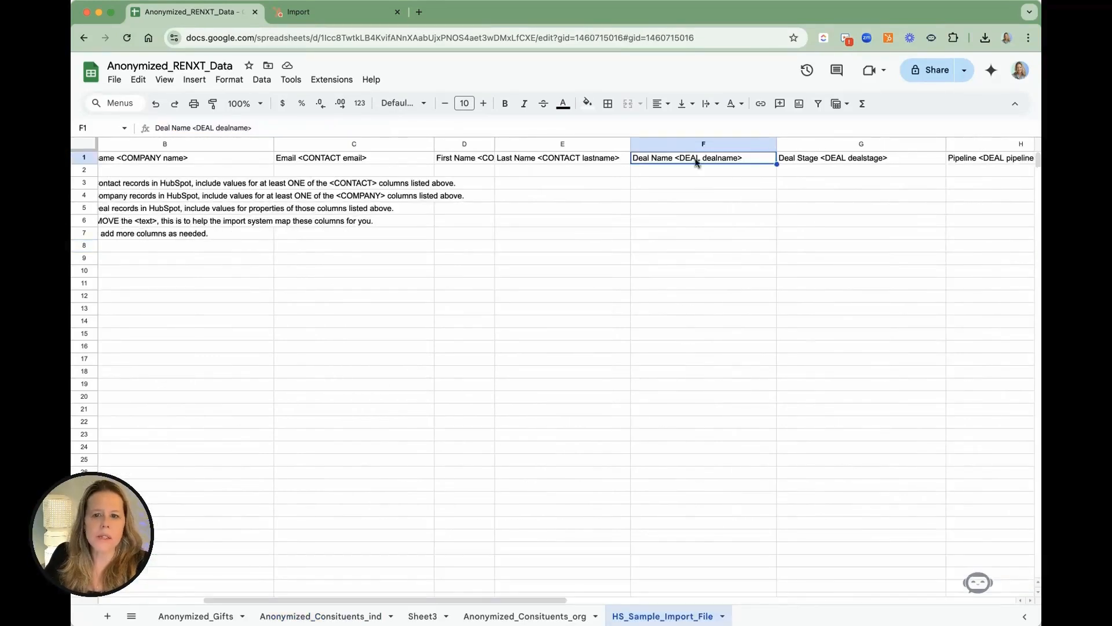
double_click(546, 159)
left_click_drag(536, 158, 486, 157)
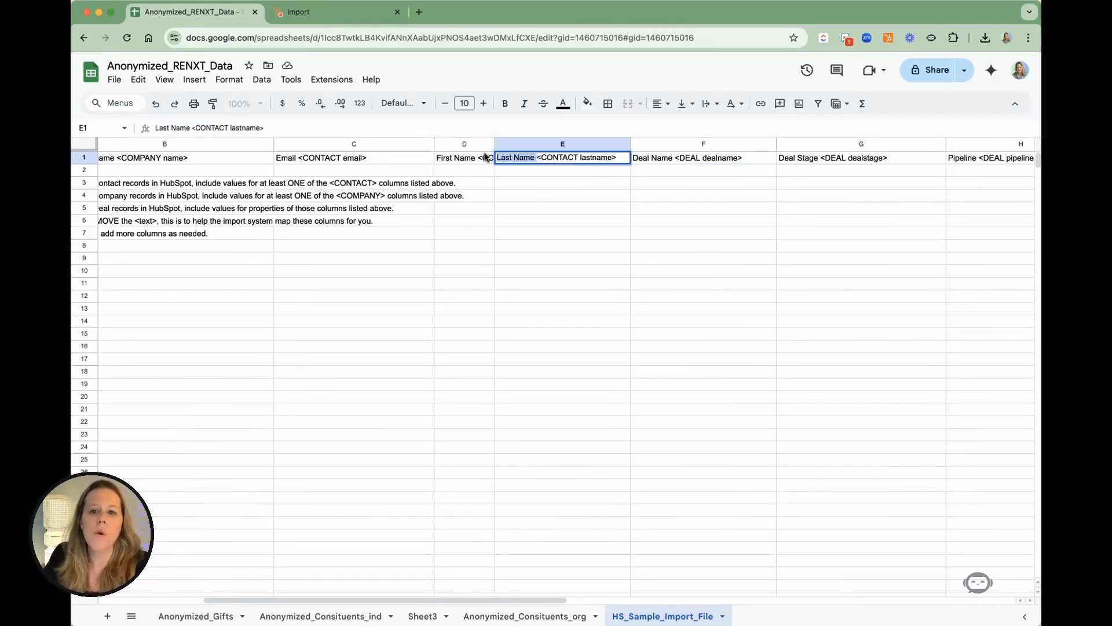
double_click(573, 156)
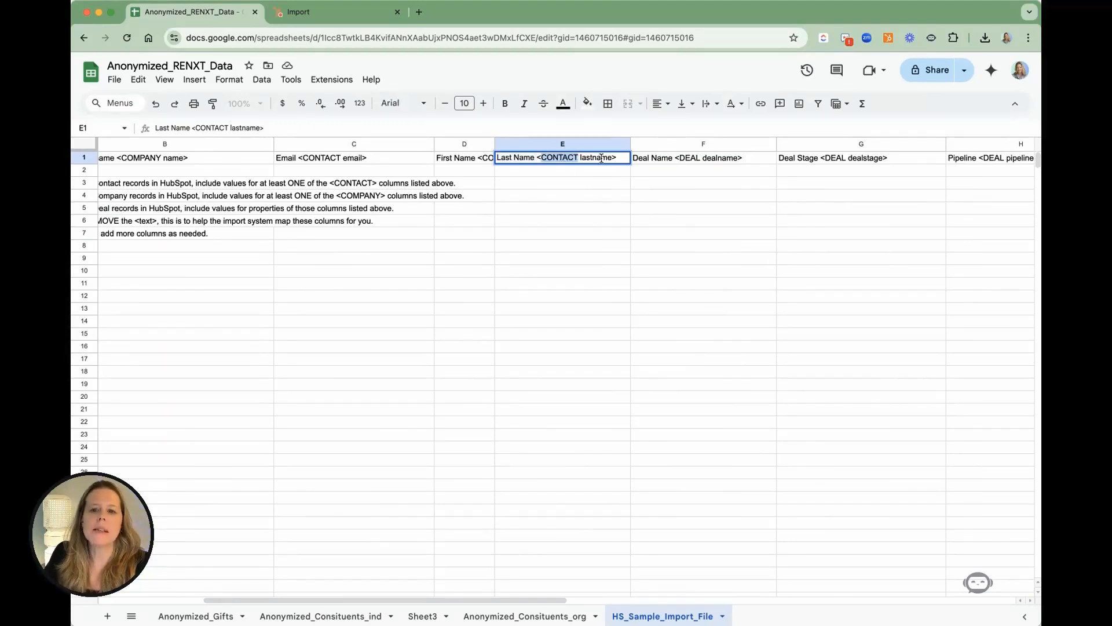
left_click_drag(613, 159, 581, 159)
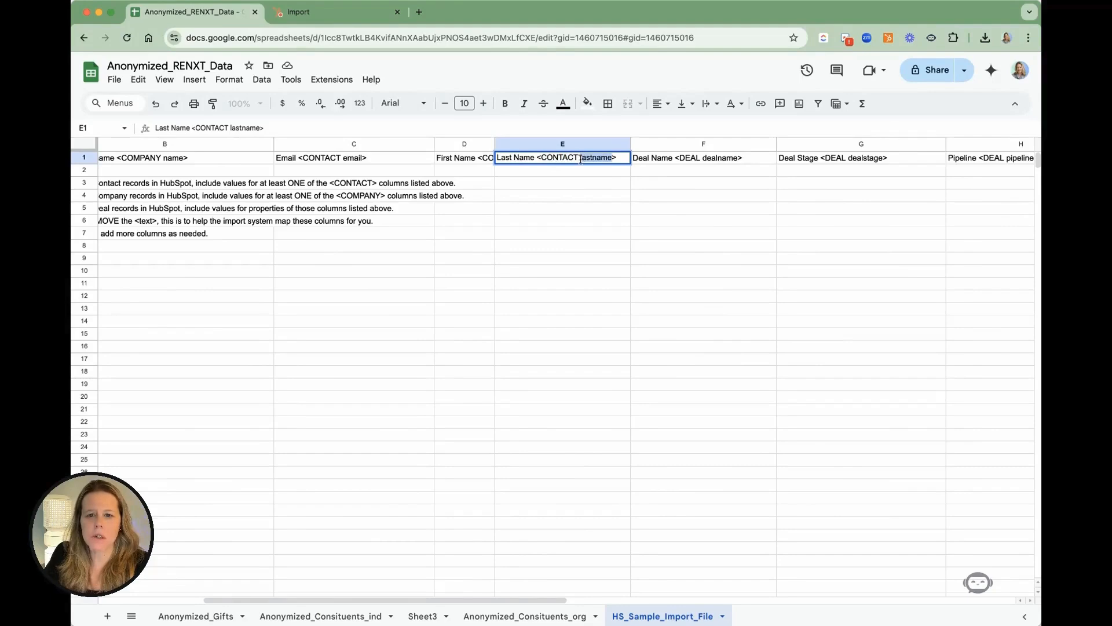
left_click(581, 183)
left_click(537, 159)
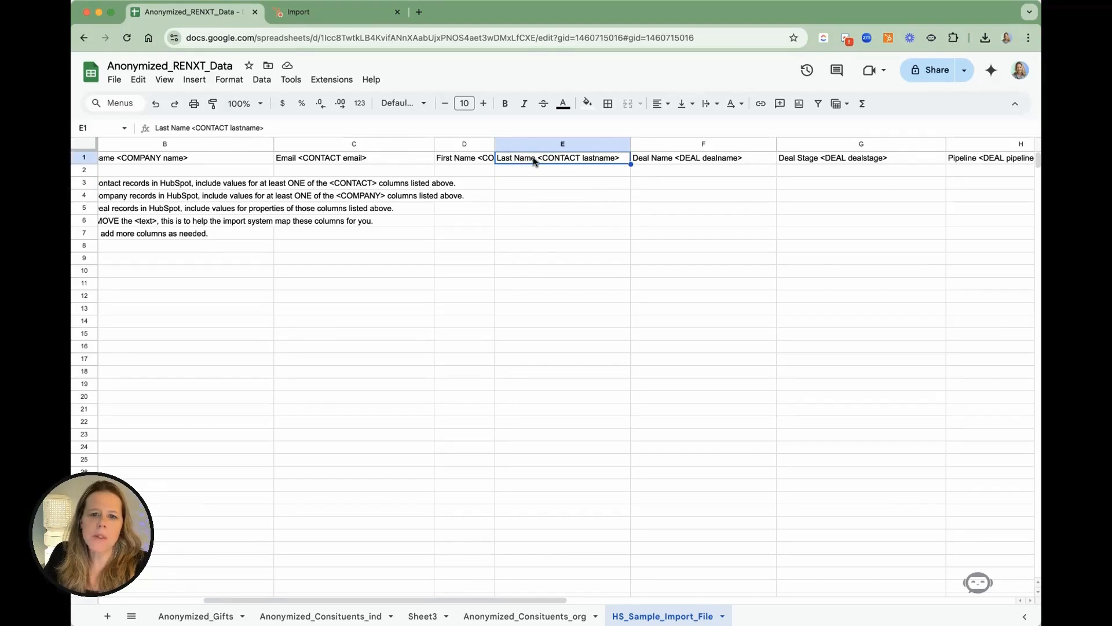
left_click(320, 615)
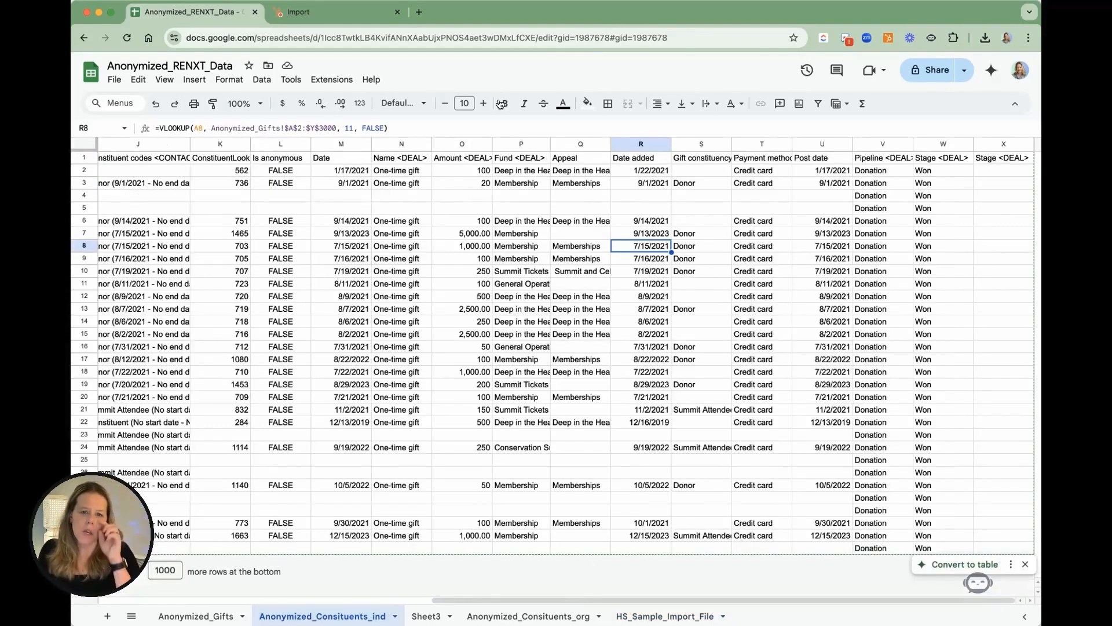
Switch to the HubSpot import page and cancel the import at the column mapping stage.
left_click(529, 161)
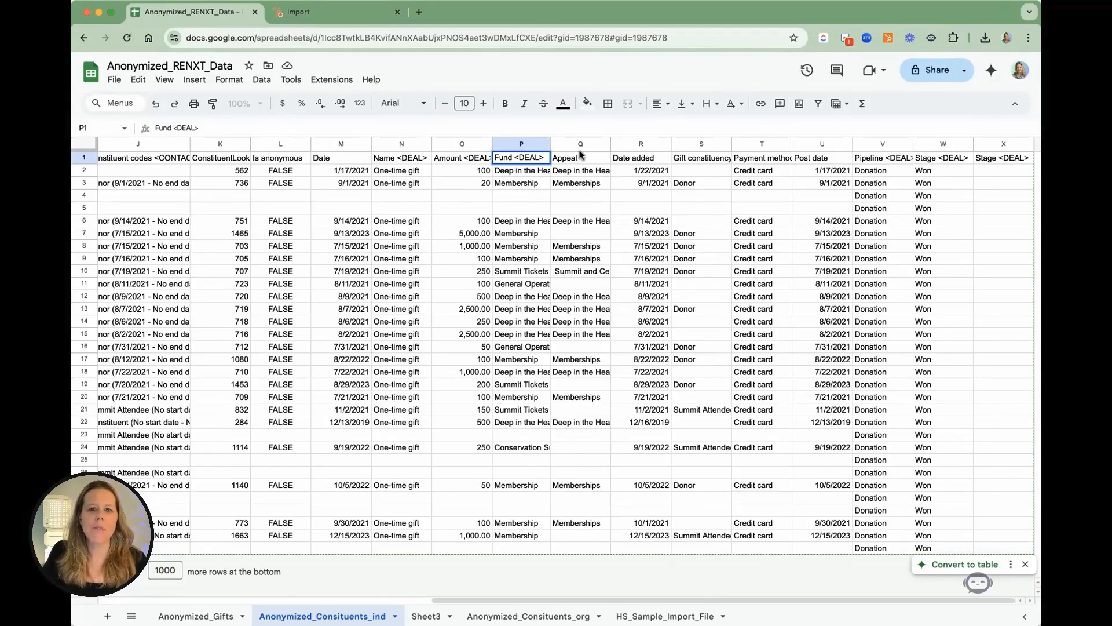
left_click(299, 12)
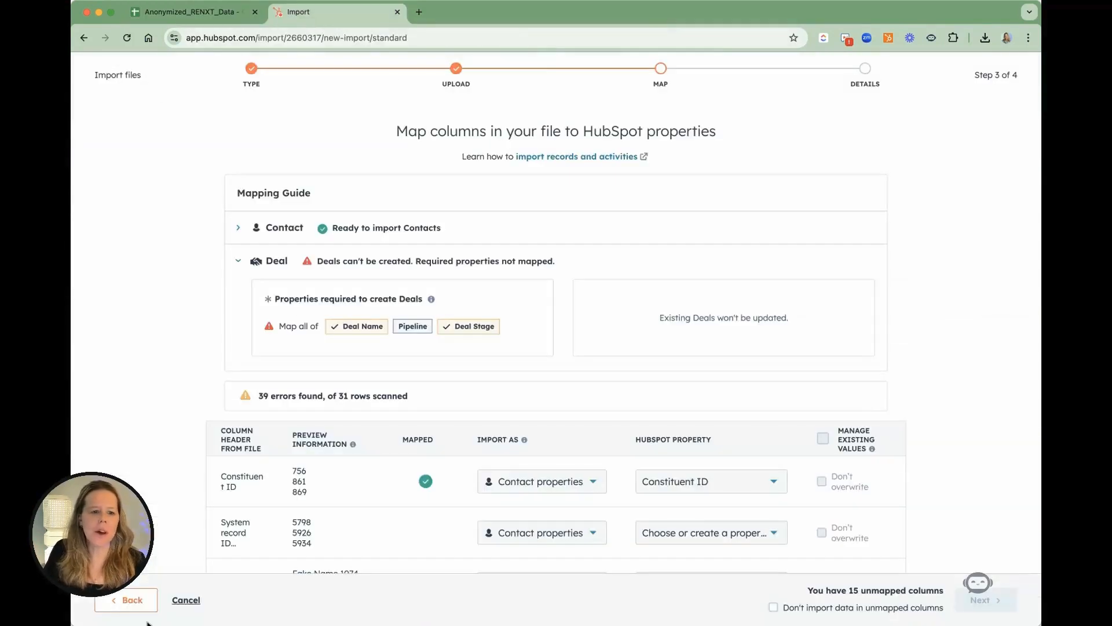
left_click(184, 601)
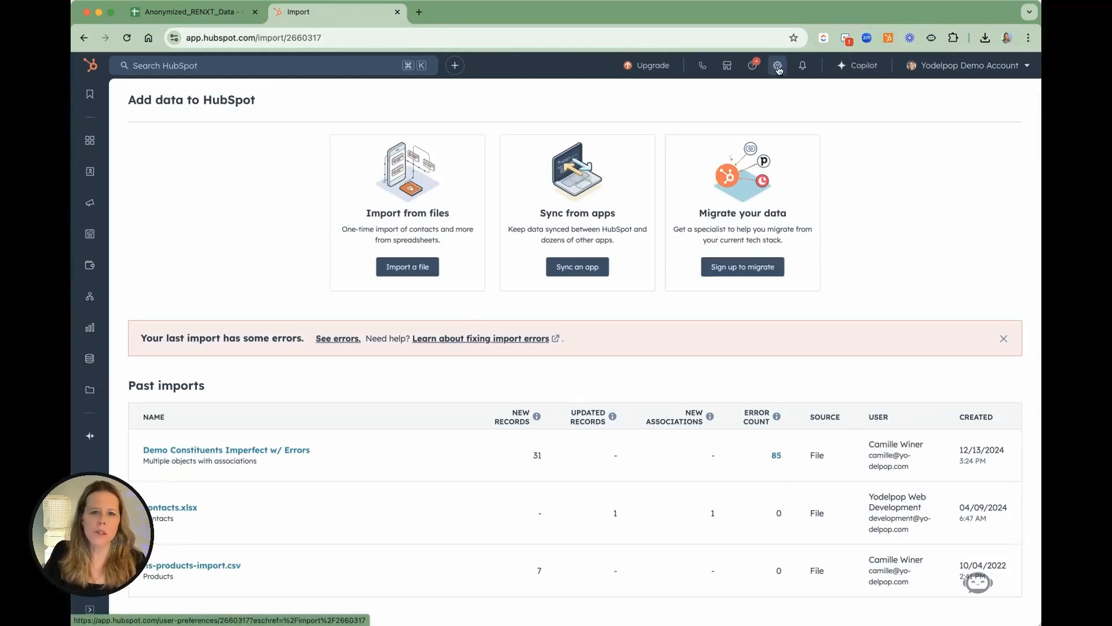
Open the contact property settings and examine the internal name of the Action body property.
left_click(776, 65)
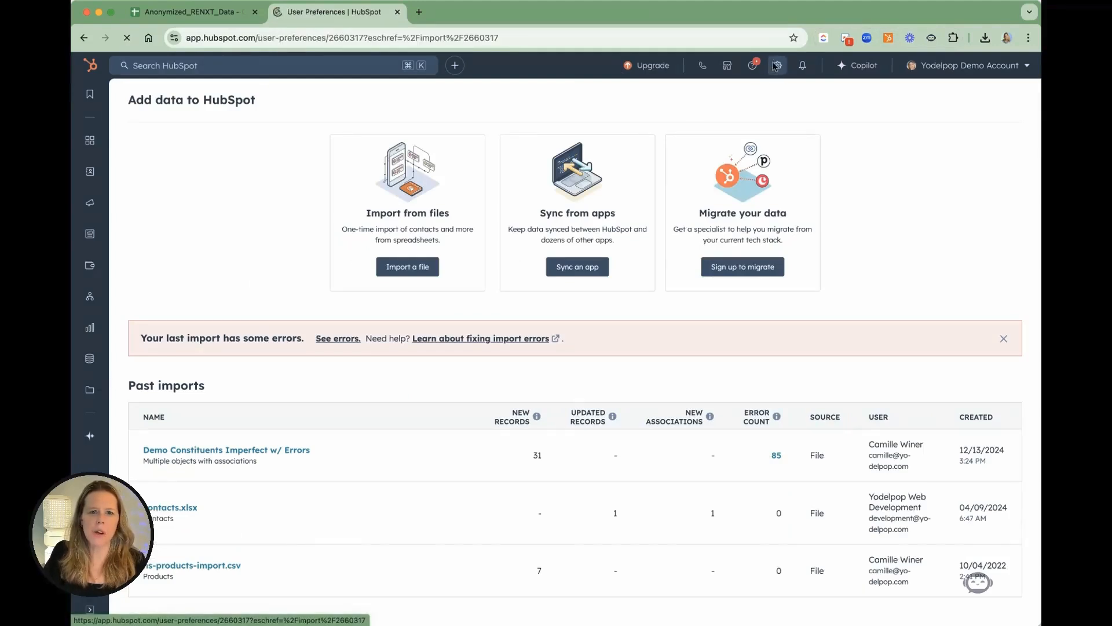
scroll(174, 452, "down", 3)
left_click(143, 411)
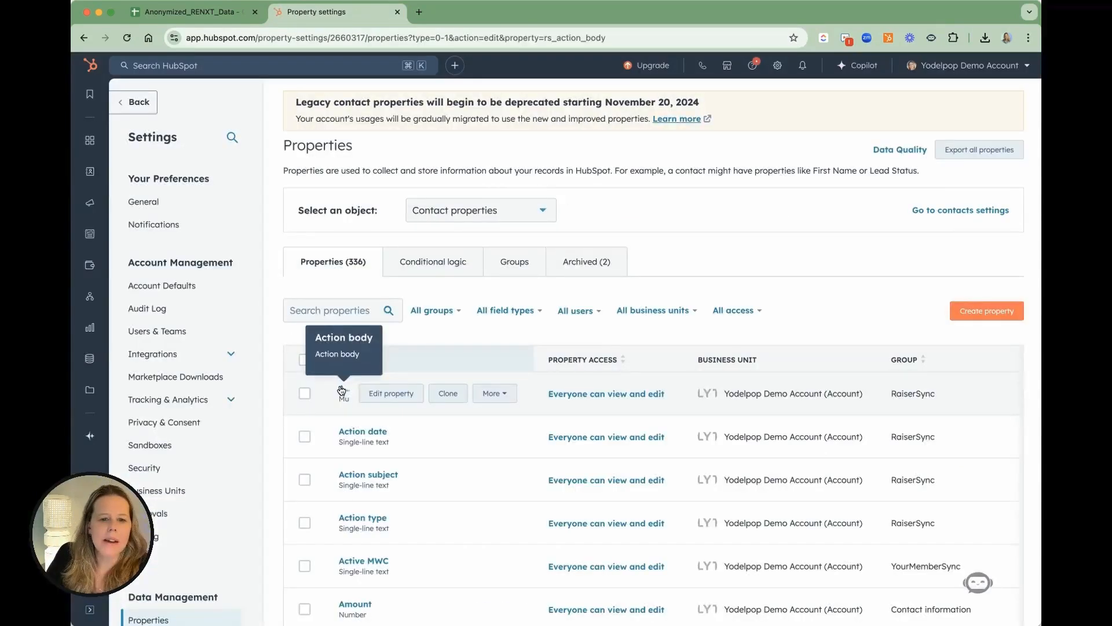
left_click(406, 399)
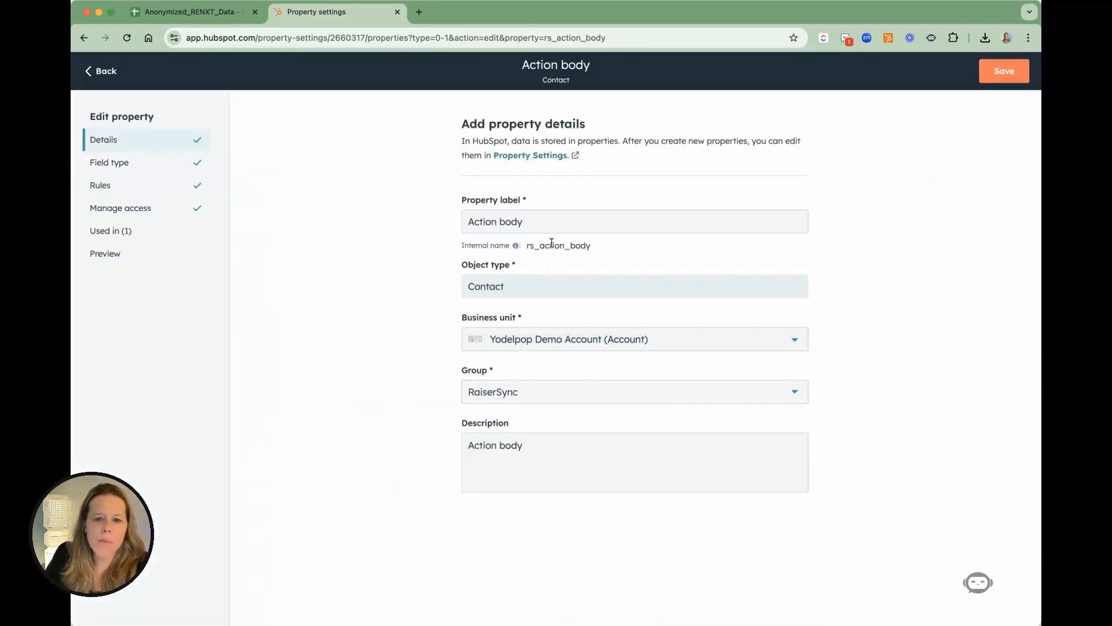
left_click_drag(594, 246, 455, 249)
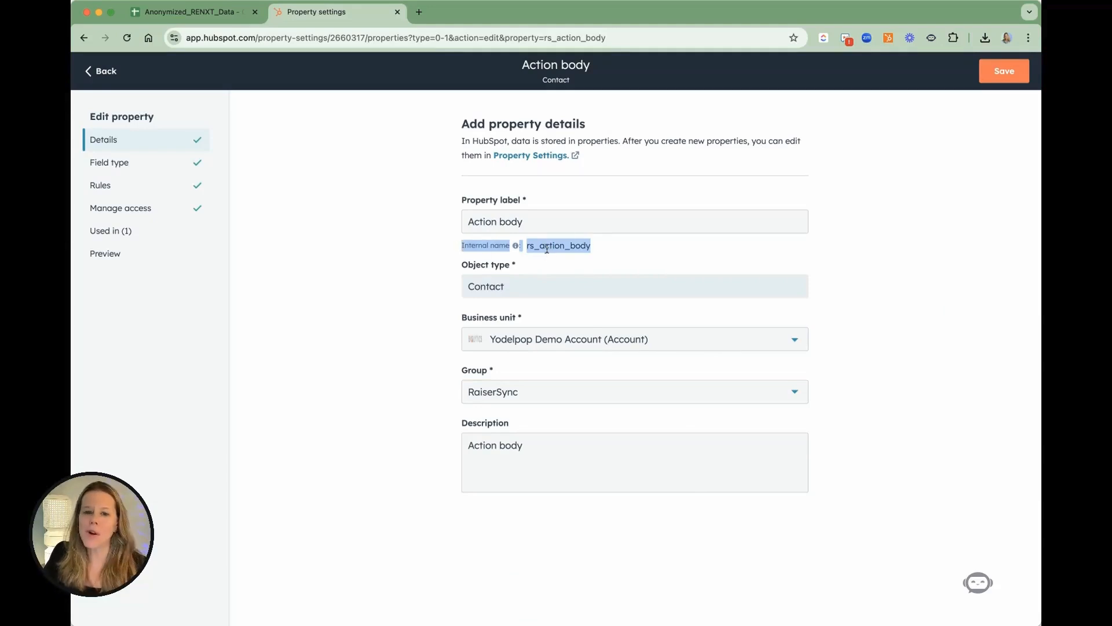
Return to the Anonymized_RENXT_Data spreadsheet and look at the Hubspot, RENXT and TYPE mapping columns on Sheet3.
left_click(204, 21)
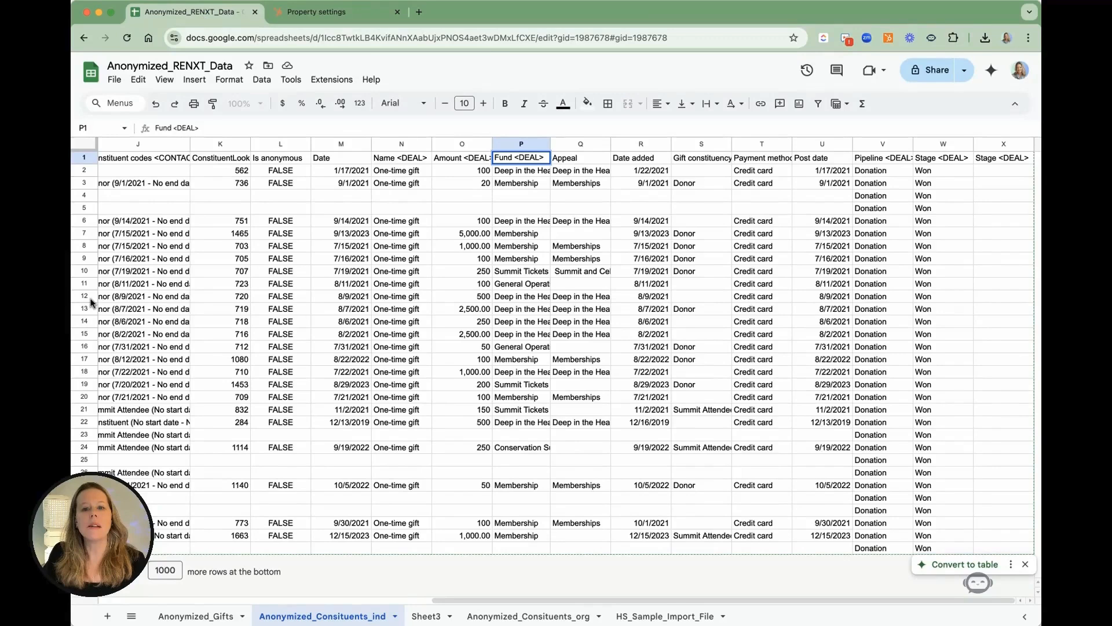
left_click(423, 619)
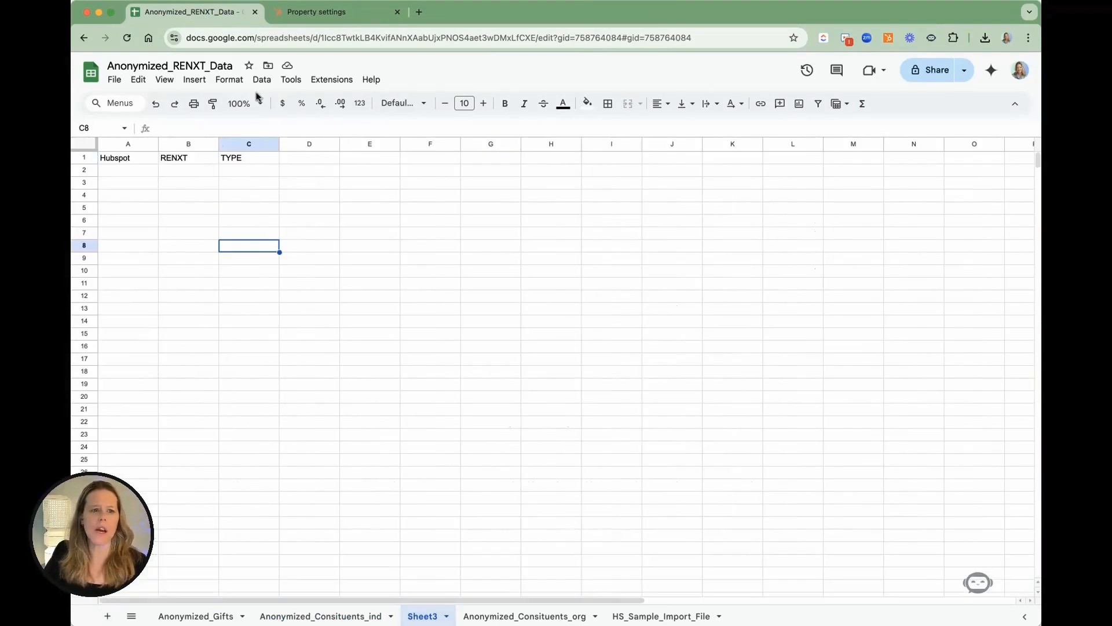
left_click(142, 171)
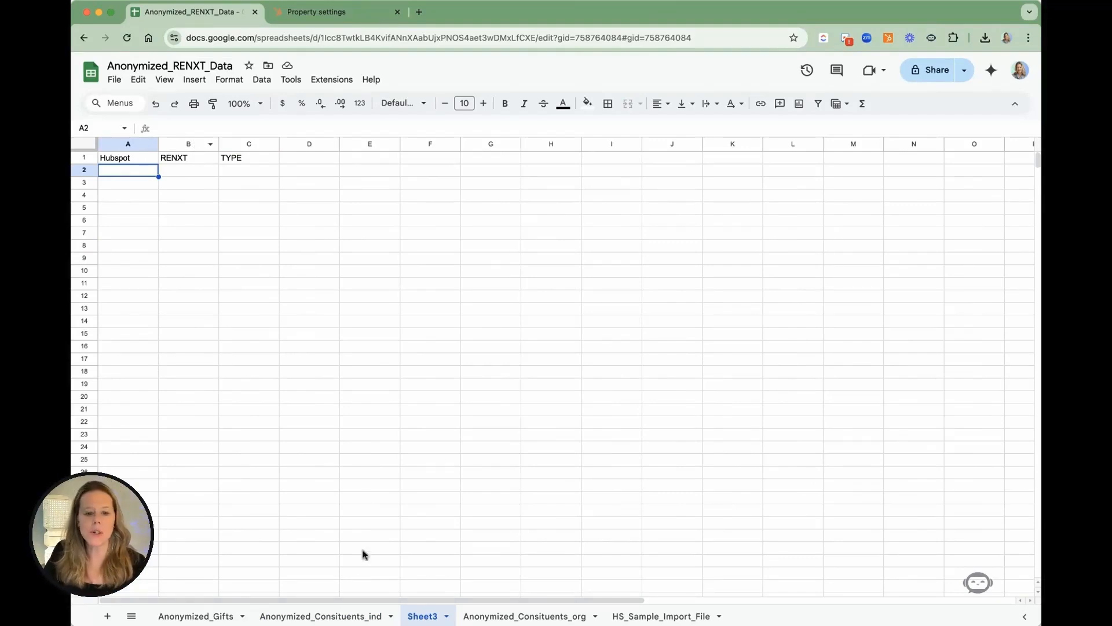
On Anonymized_Consituents_ind, change the P1 header to "Fund <DEAL fund_description>" and widen column P to fit it.
left_click(336, 615)
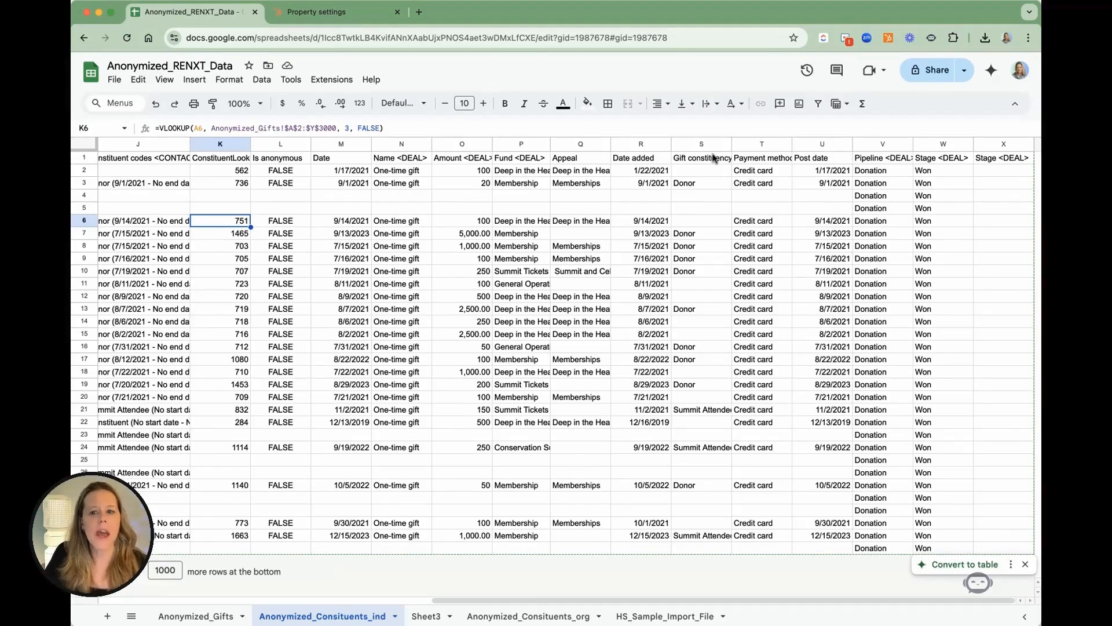
double_click(544, 157)
type("fund_descritp")
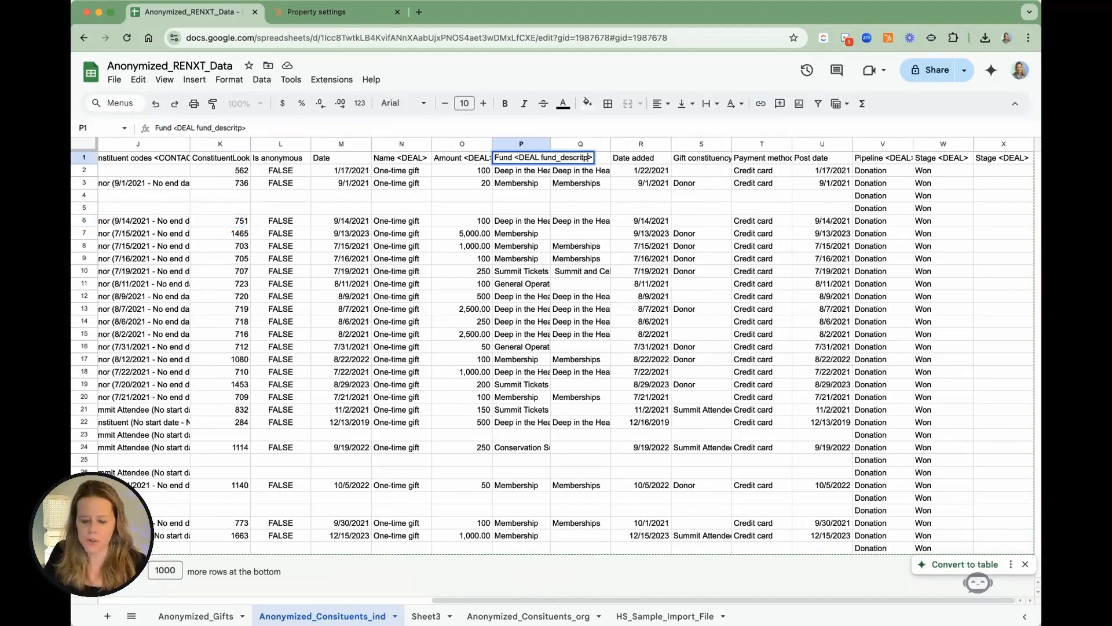
key("BackSpace")
key("BackSpace")
type("ption")
left_click(592, 220)
left_click_drag(551, 143, 624, 143)
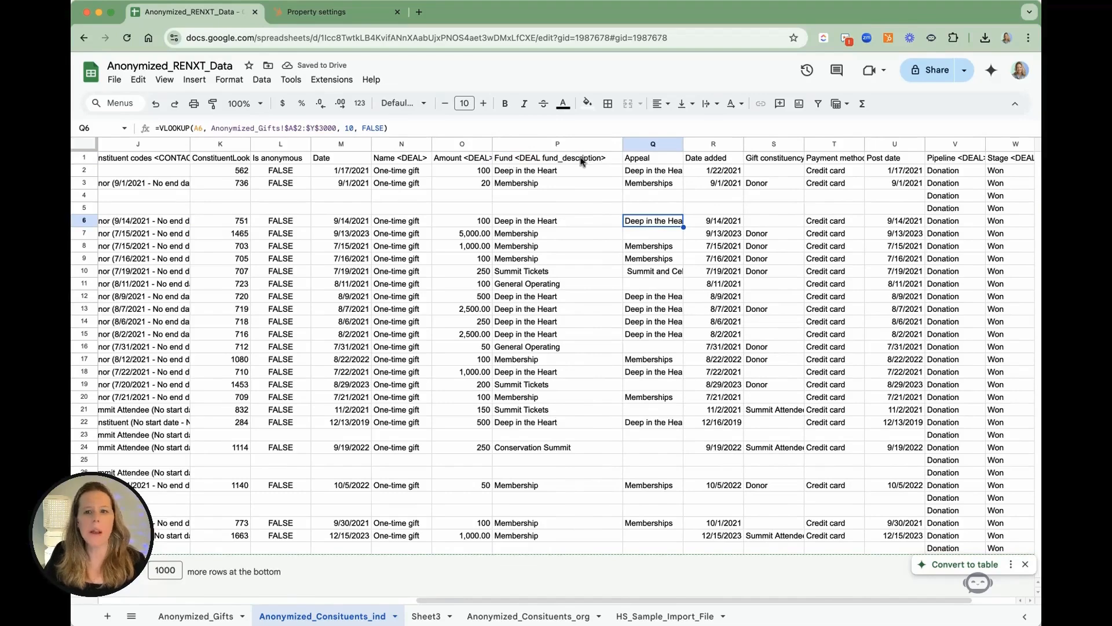
Remove the internal name from the P1 header so it reads "Fund <DEAL>".
left_click(545, 162)
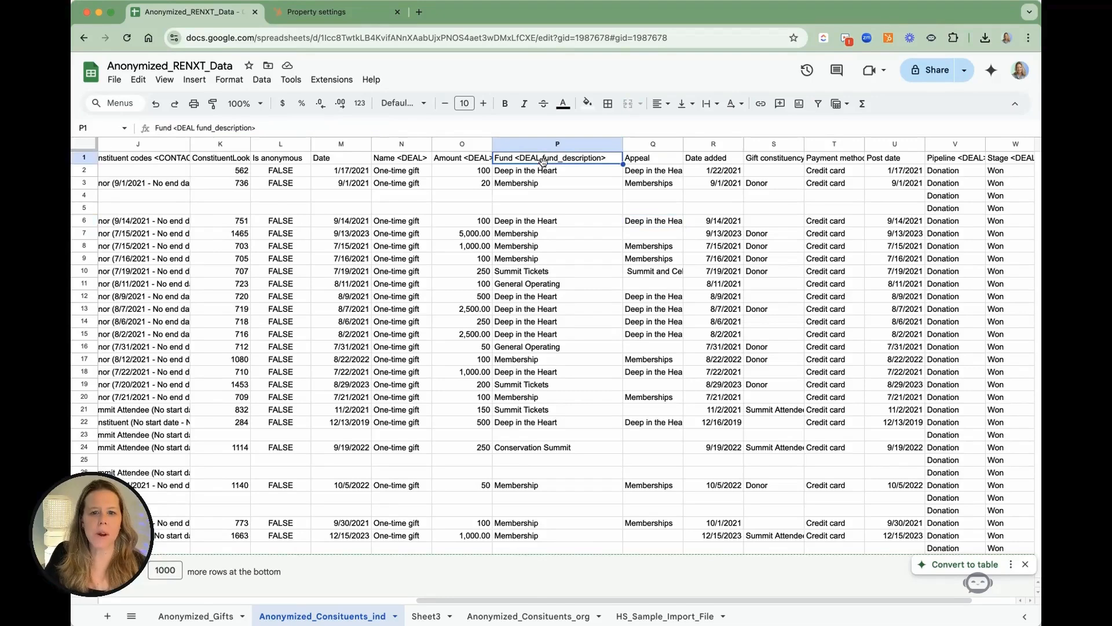
double_click(542, 159)
left_click_drag(540, 158, 592, 154)
key("BackSpace")
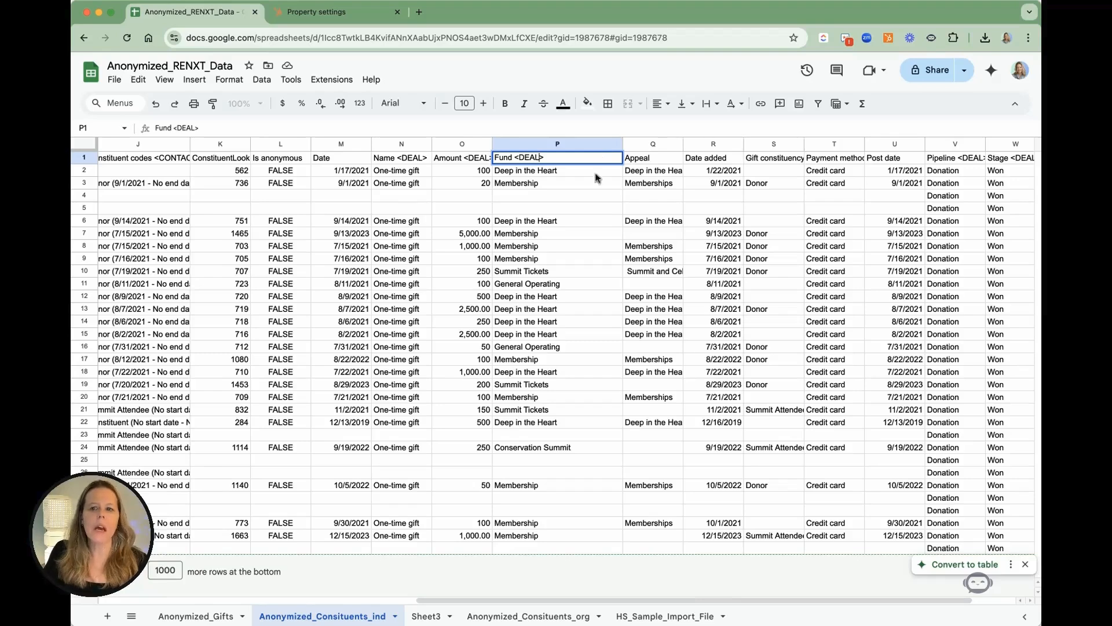
scroll(814, 201, "right", 2)
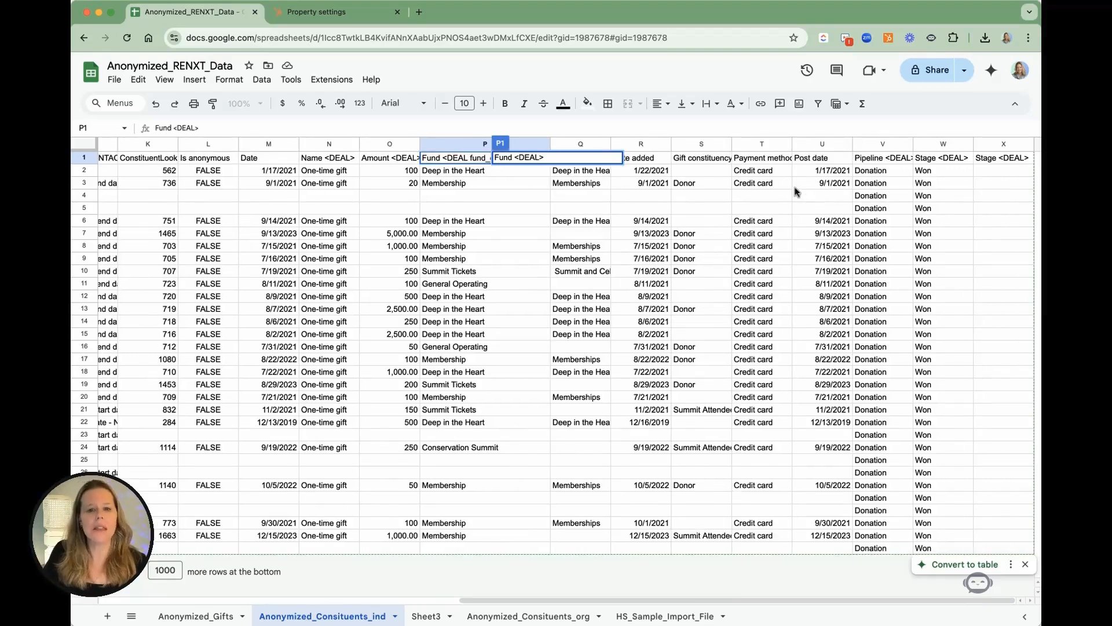
left_click(659, 271)
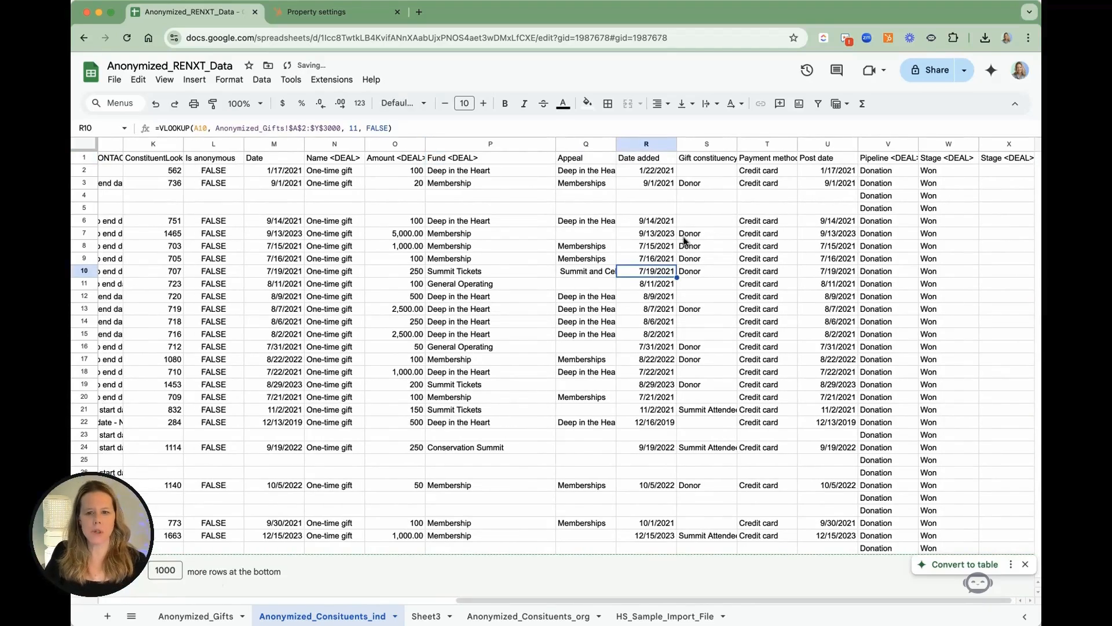
Delete the empty duplicate Stage <DEAL> column X.
scroll(699, 173, "right", 1)
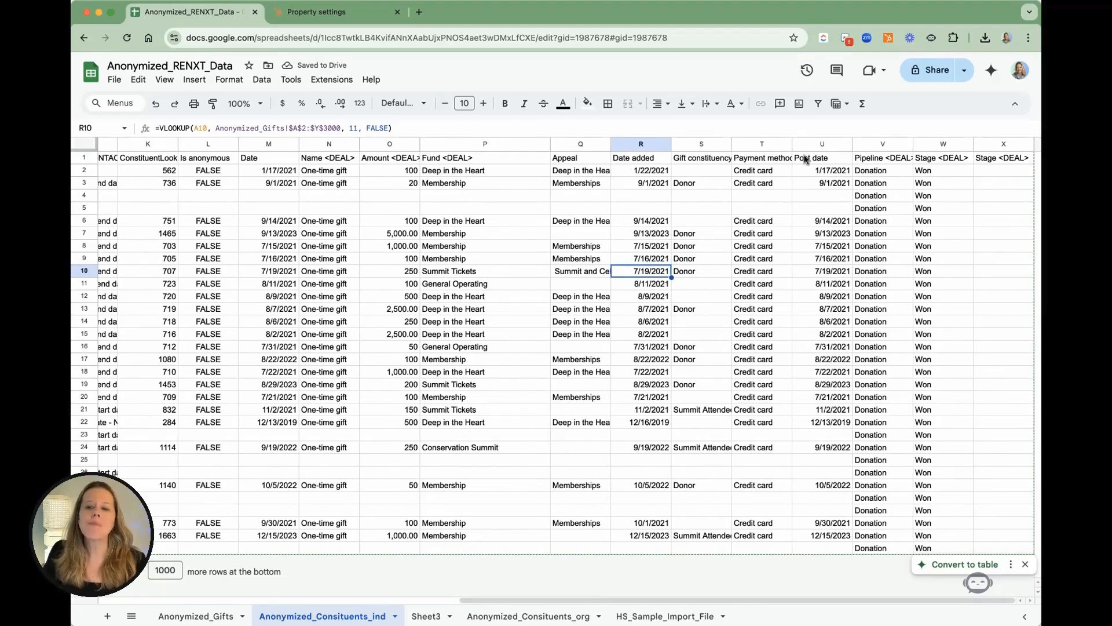
left_click(878, 144)
left_click(950, 143, "shift")
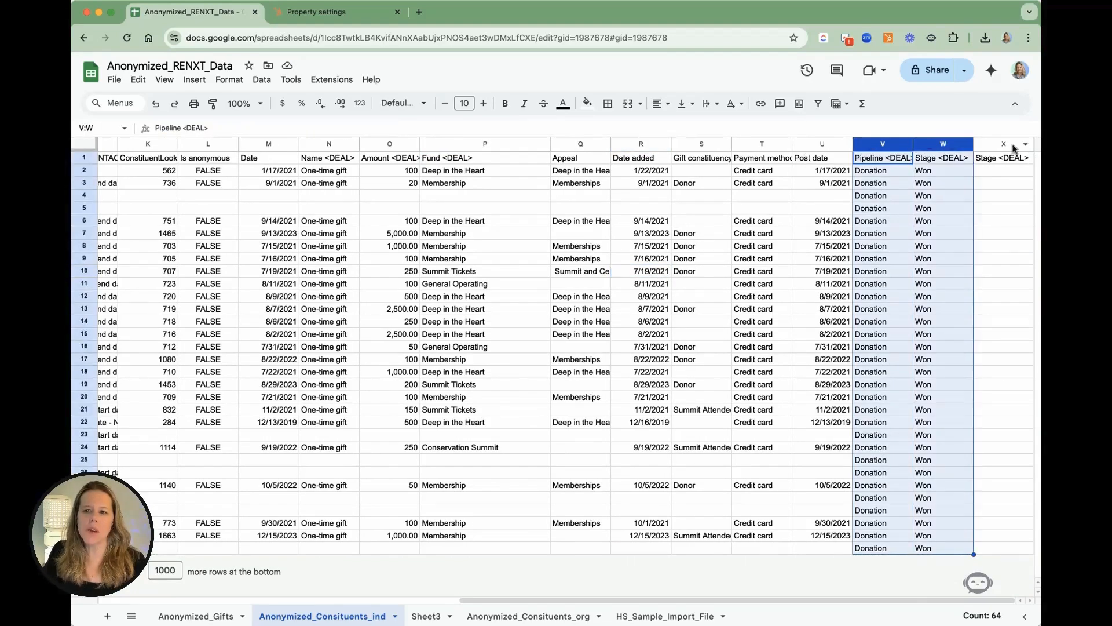
left_click(999, 145, "shift")
left_click(981, 173)
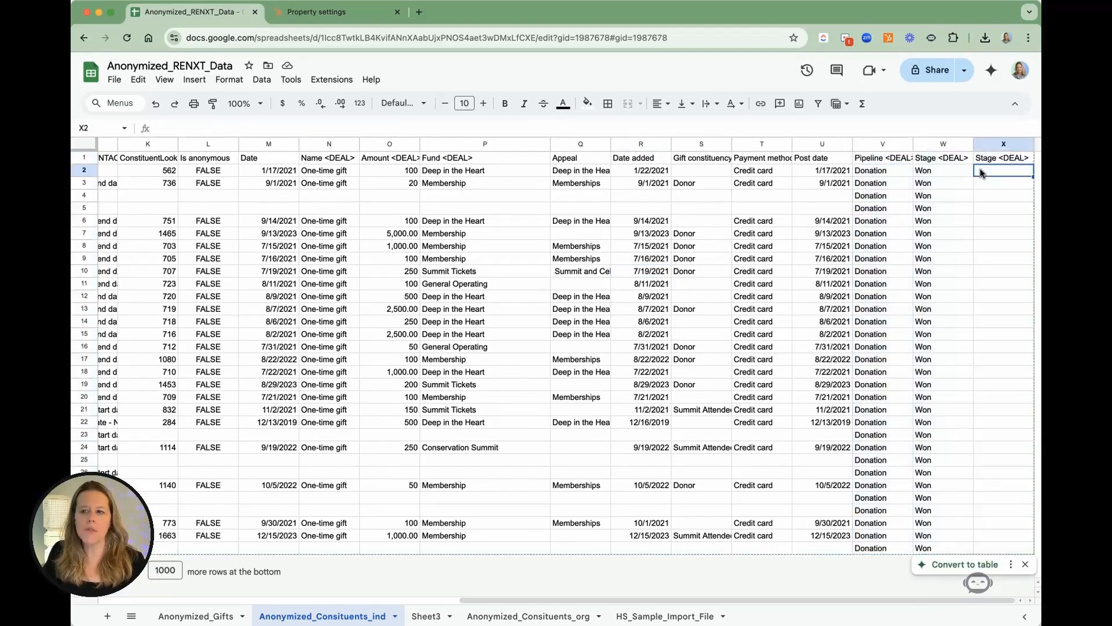
key("super+z")
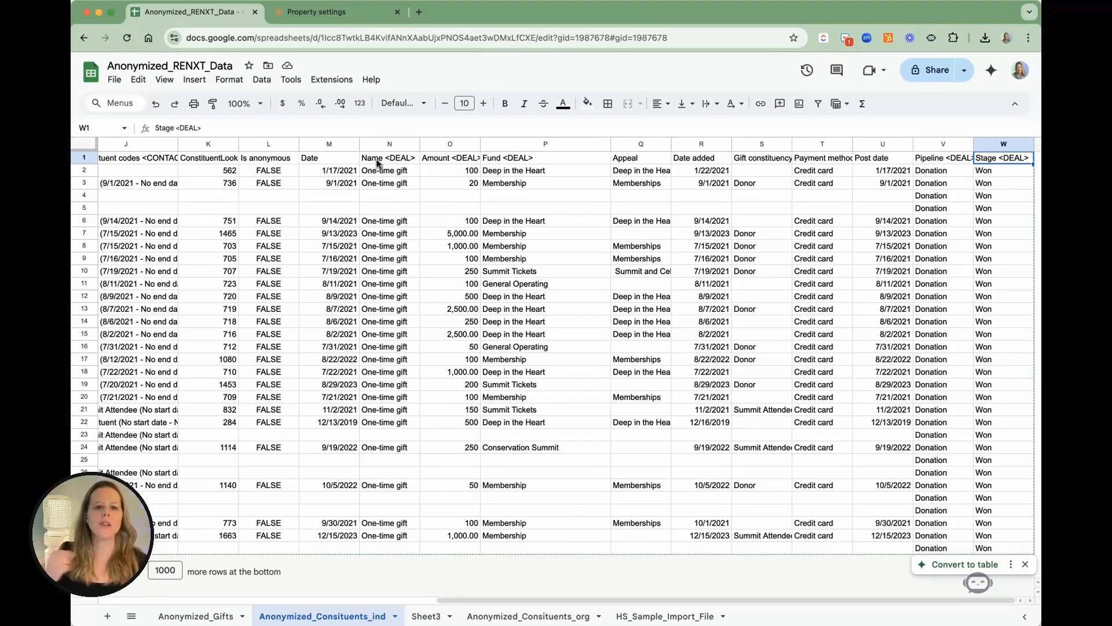
Change the N1 header to "Name <DEAL name>" and widen column N to fit it.
double_click(413, 159)
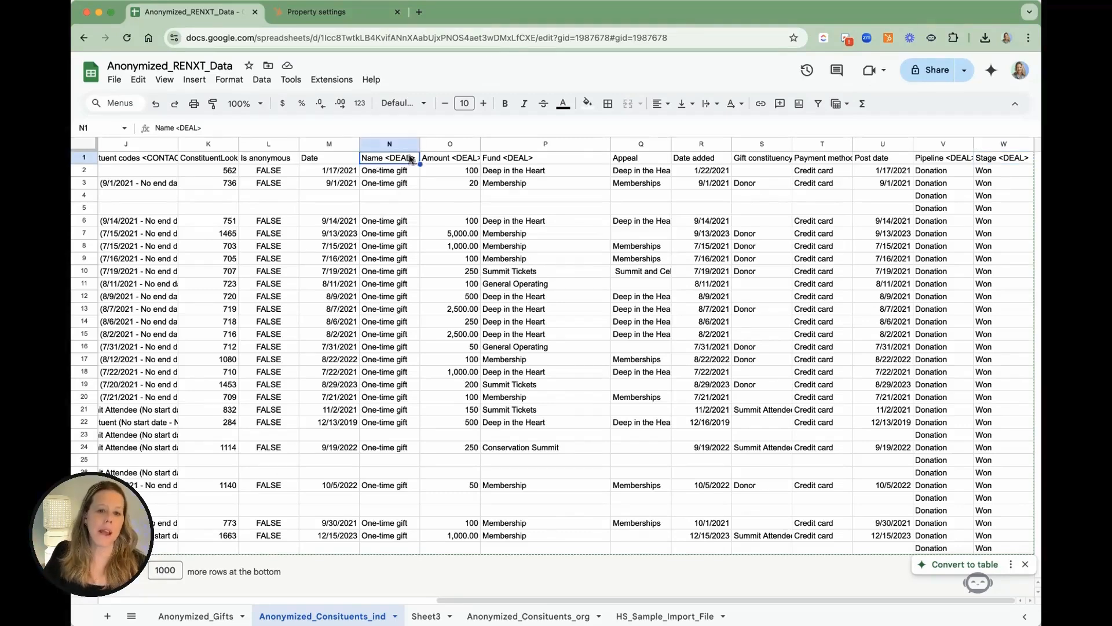
type("name")
left_click(530, 264)
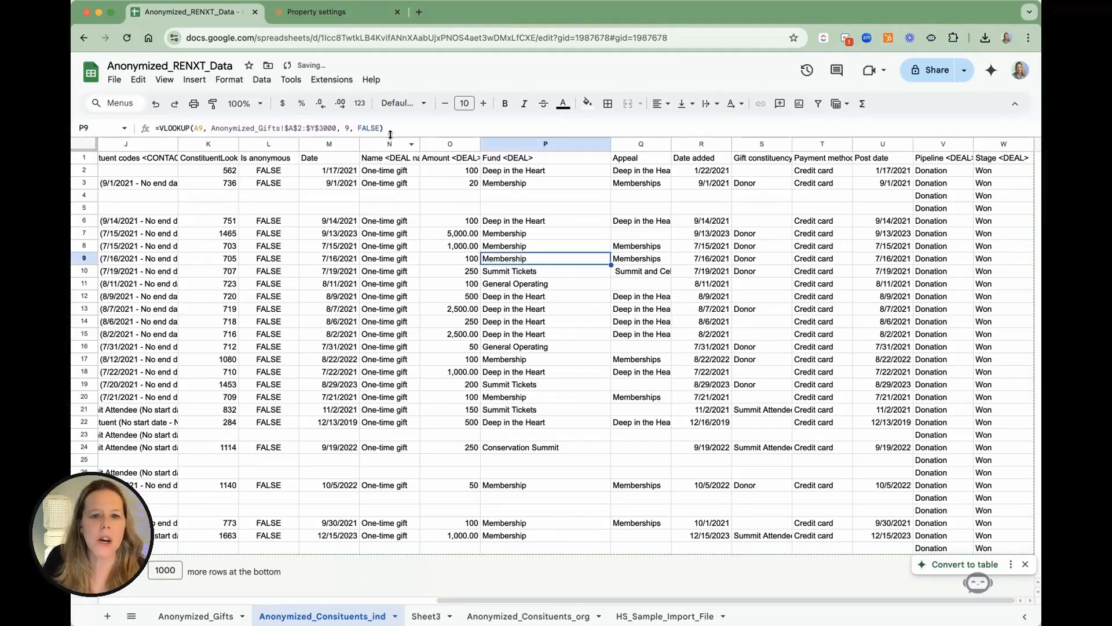
left_click_drag(420, 143, 477, 139)
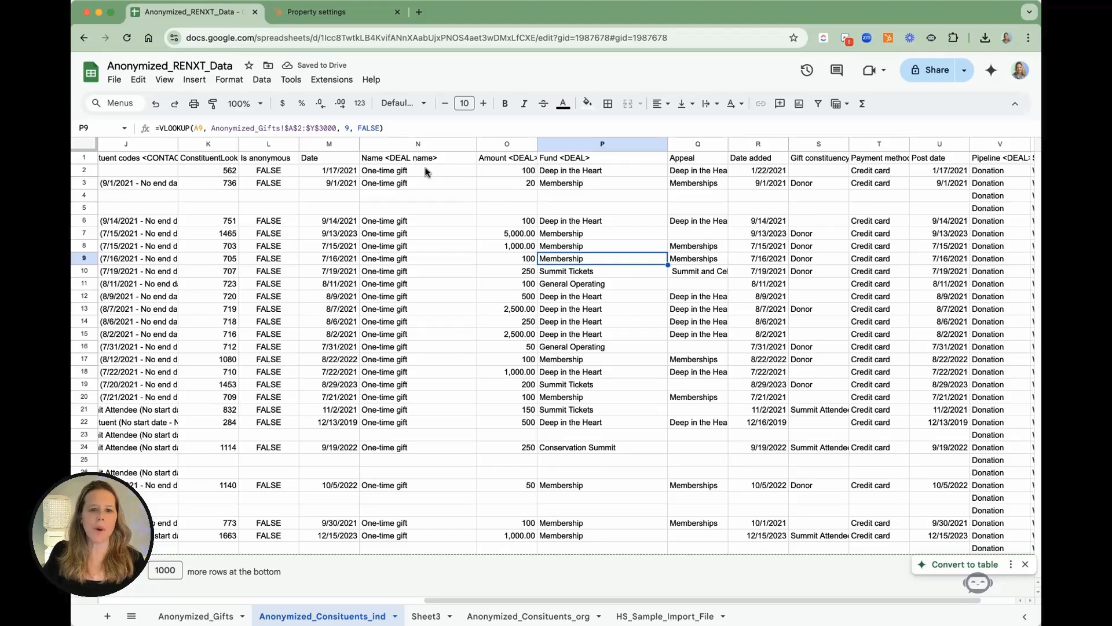
Compare the Constituent codes <CONTACT> header with the Name <DEAL name> header and review the constituent detail columns.
scroll(521, 168, "left", 10)
left_click(673, 158)
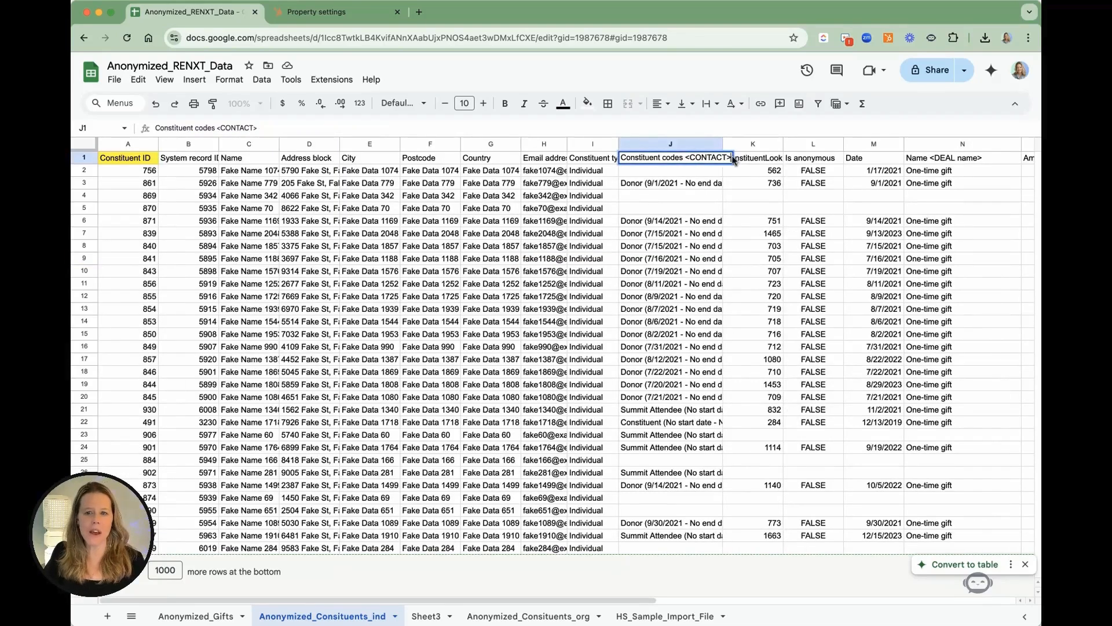
scroll(763, 181, "right", 2)
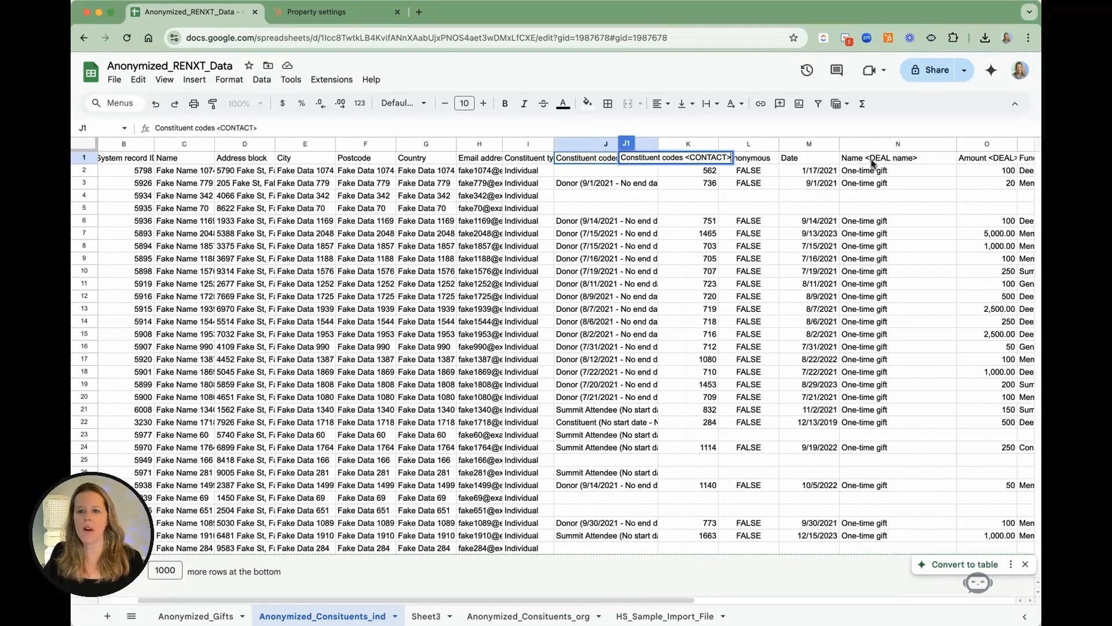
left_click(875, 163)
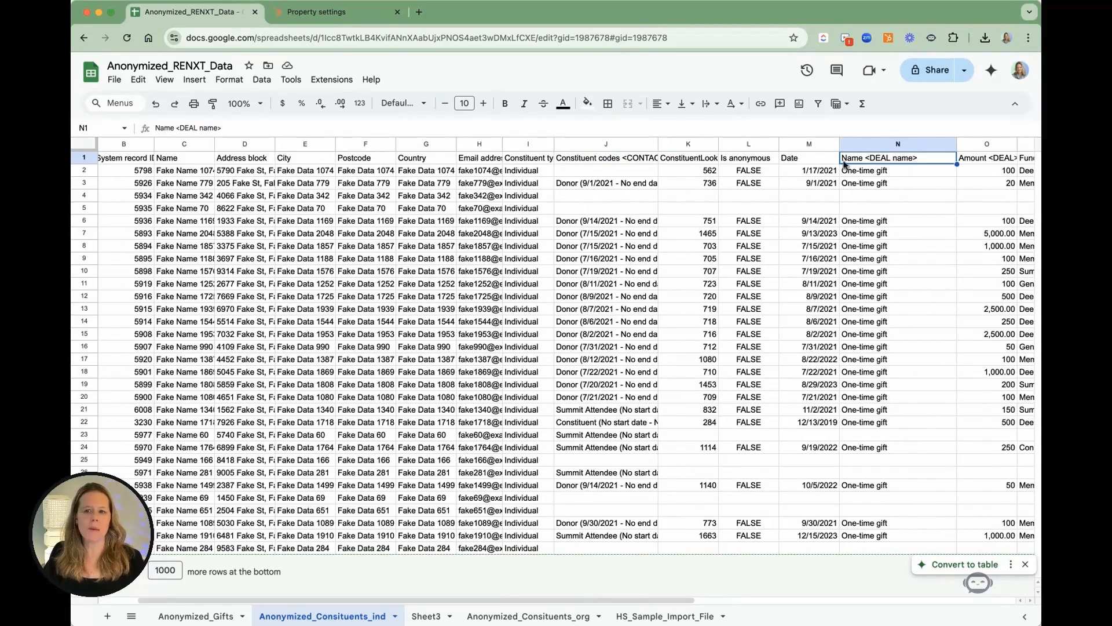
left_click(472, 208)
scroll(471, 208, "left", 2)
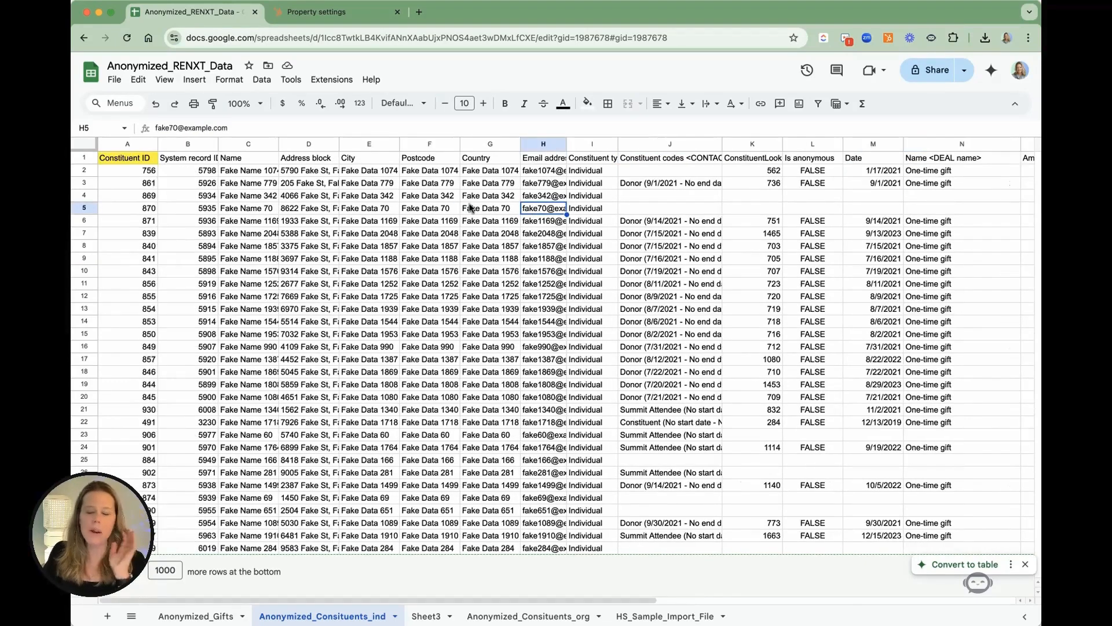
Examine the Fund <DEAL> header and the VLOOKUP formulas beneath it in column P.
left_click(113, 81)
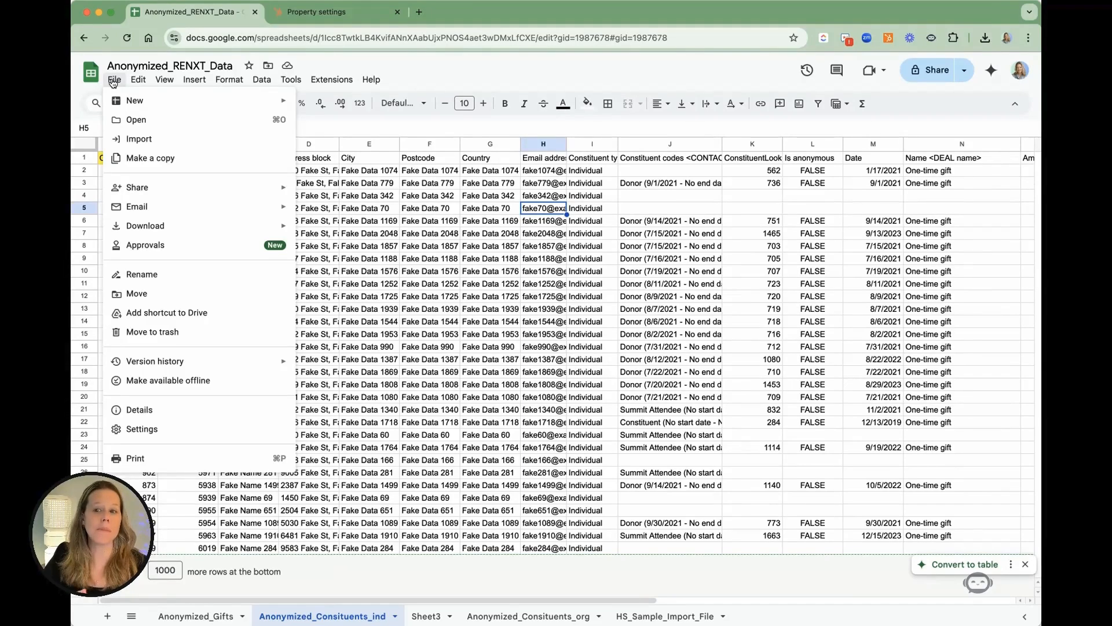
left_click(465, 233)
scroll(493, 208, "right", 10)
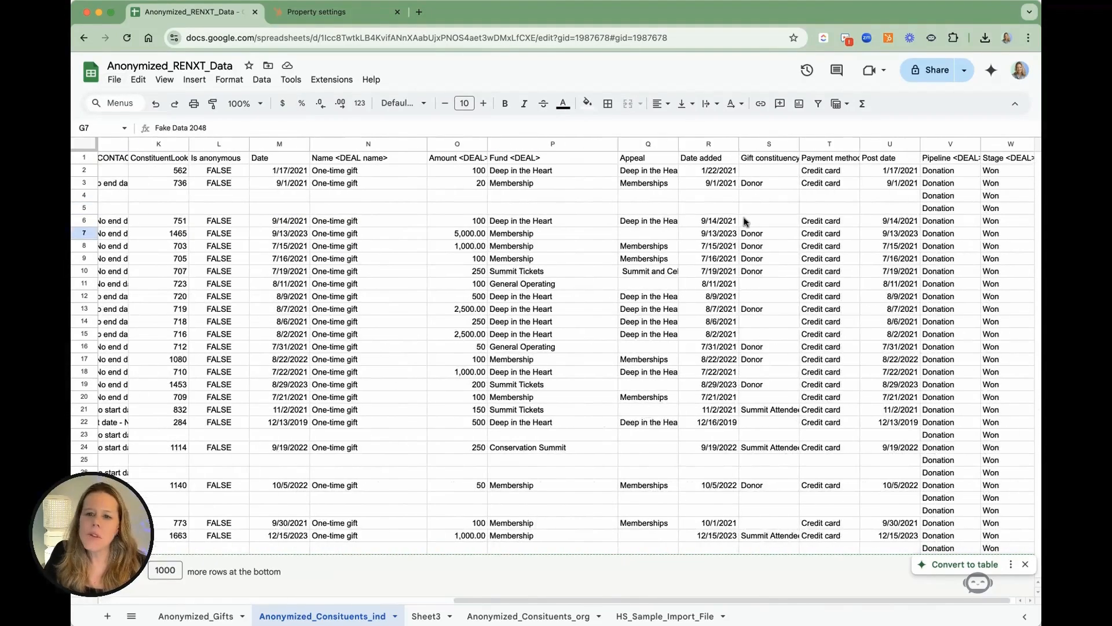
double_click(509, 158)
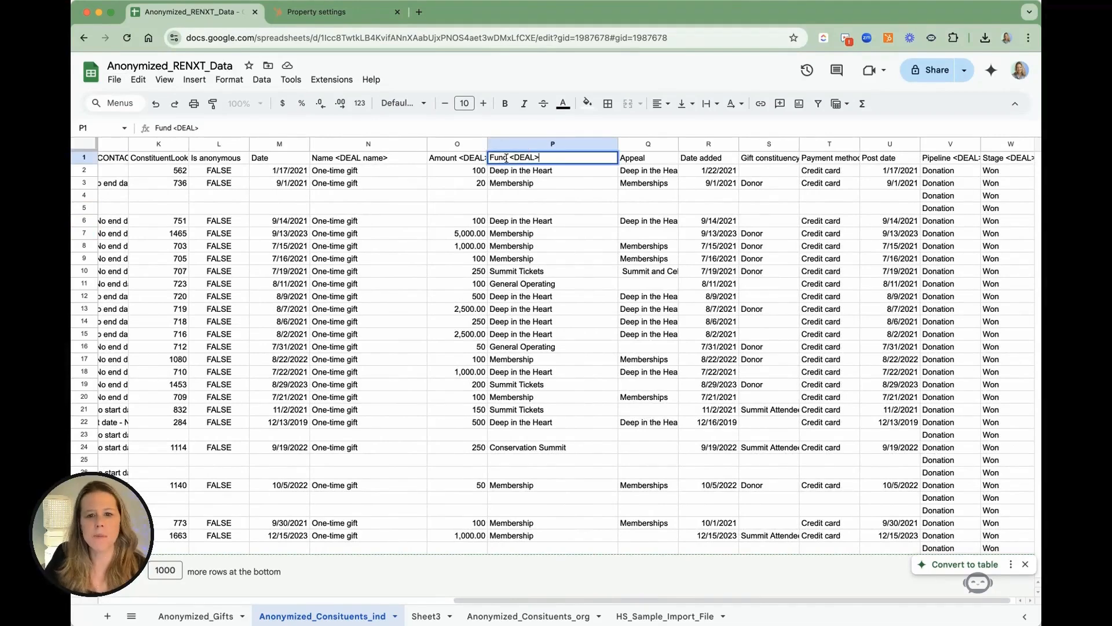
left_click(521, 172)
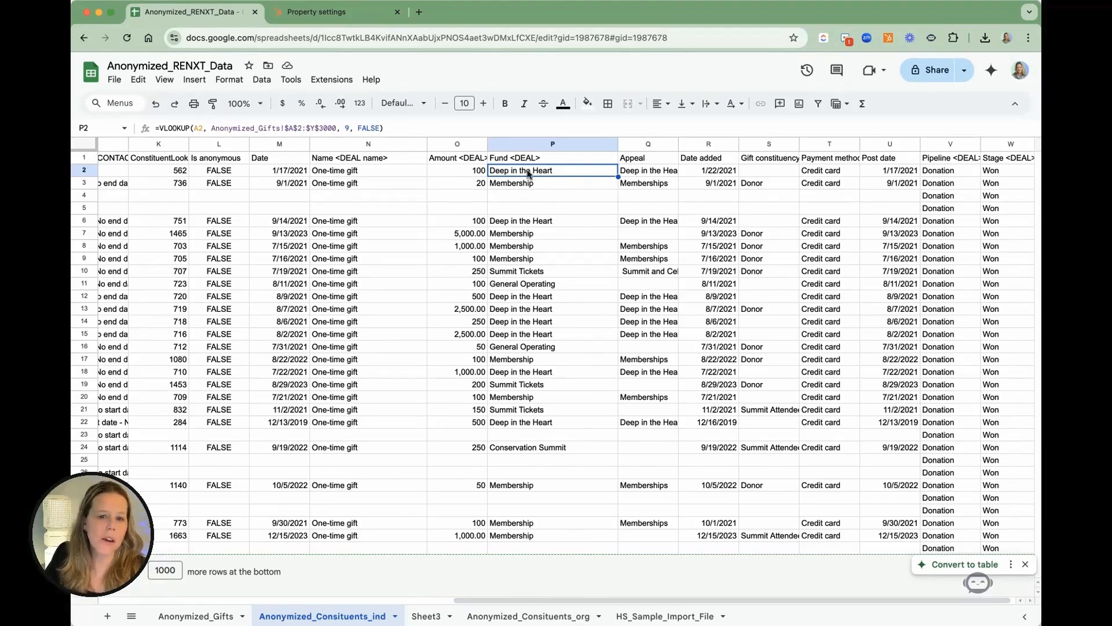
key("Right")
key("Right")
key("Return")
left_click(530, 245)
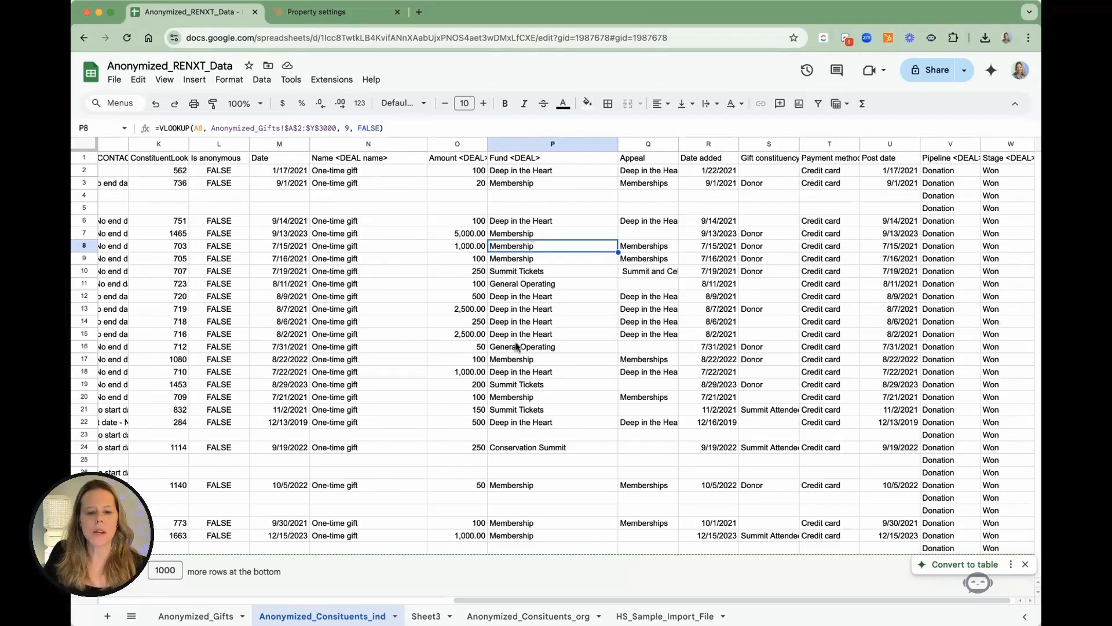
left_click(395, 616)
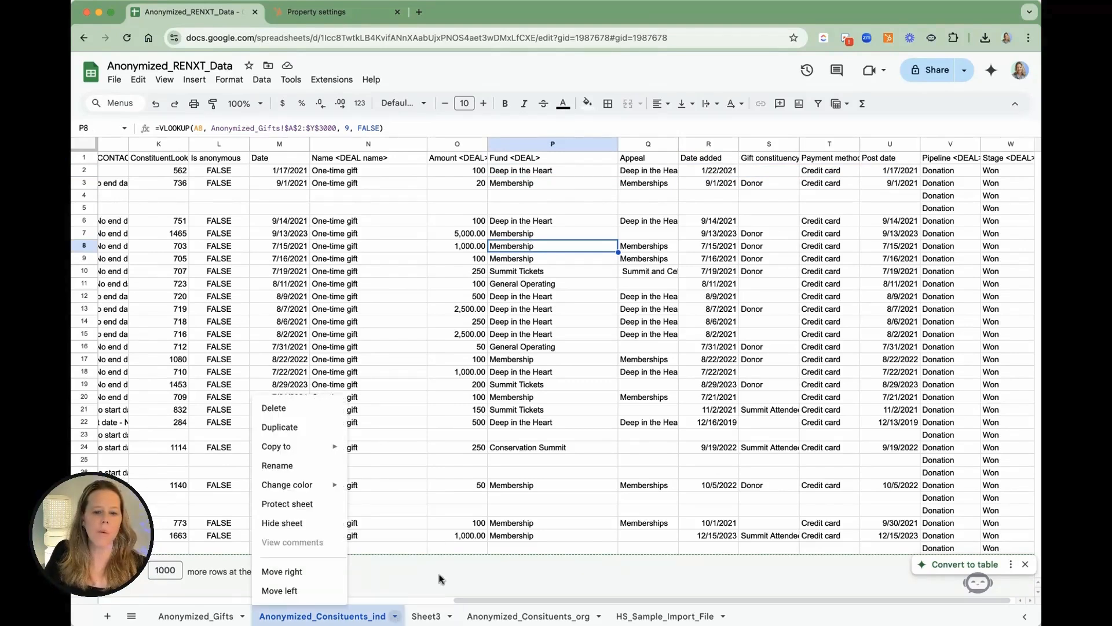
left_click(452, 547)
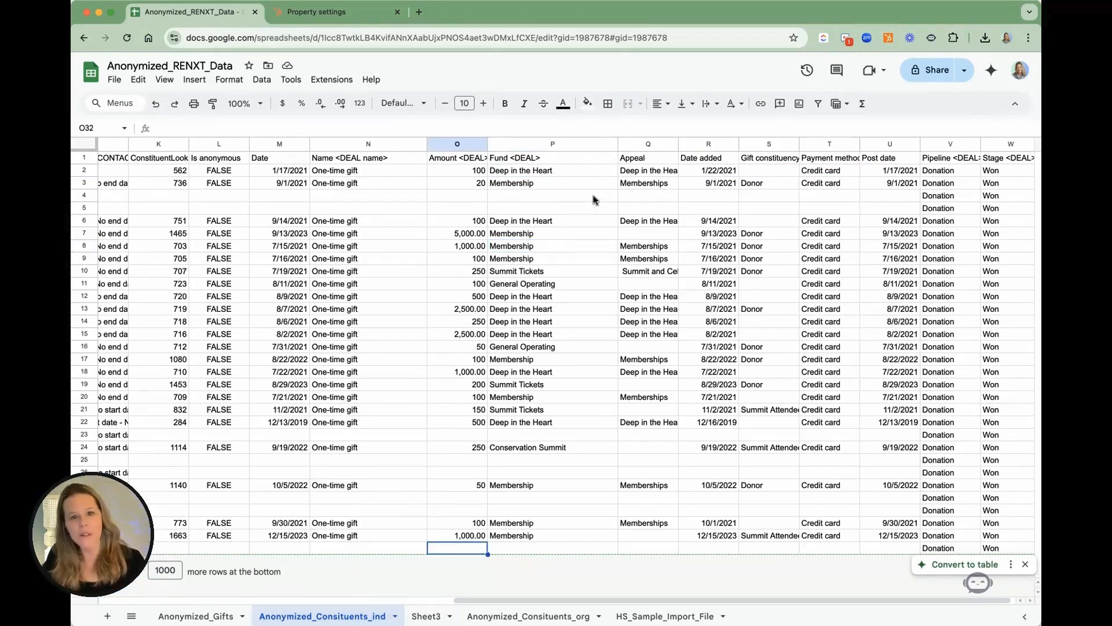
Review the constituent and deal columns in the sheet and inspect the VLOOKUP formula in Date cell M10.
left_click_drag(427, 144, 396, 144)
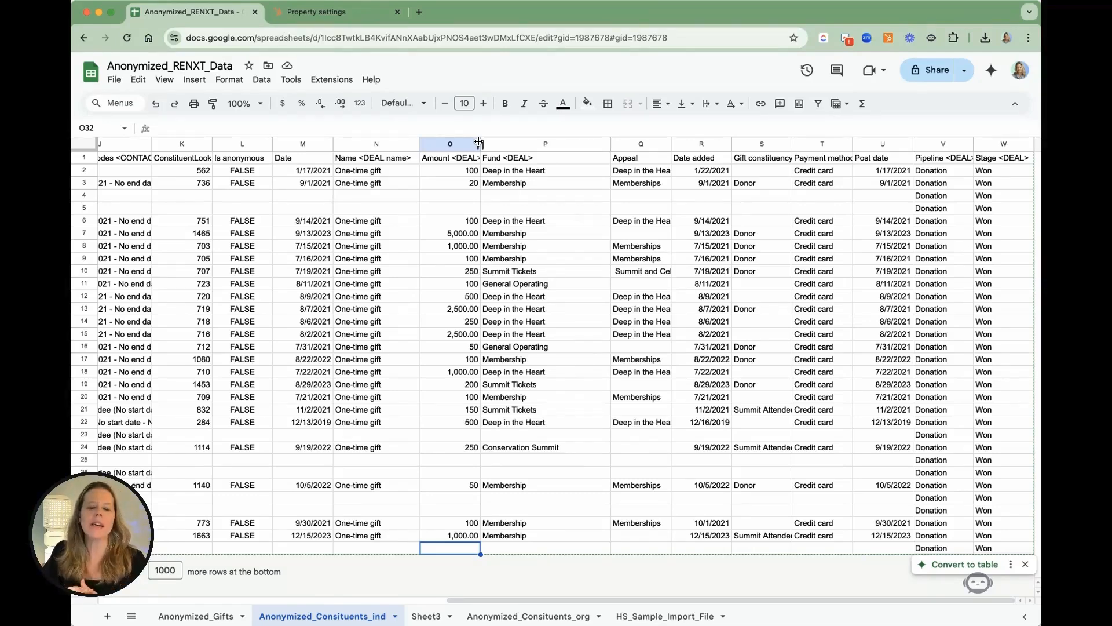
scroll(478, 143, "left", 3)
scroll(475, 163, "right", 3)
scroll(475, 163, "left", 5)
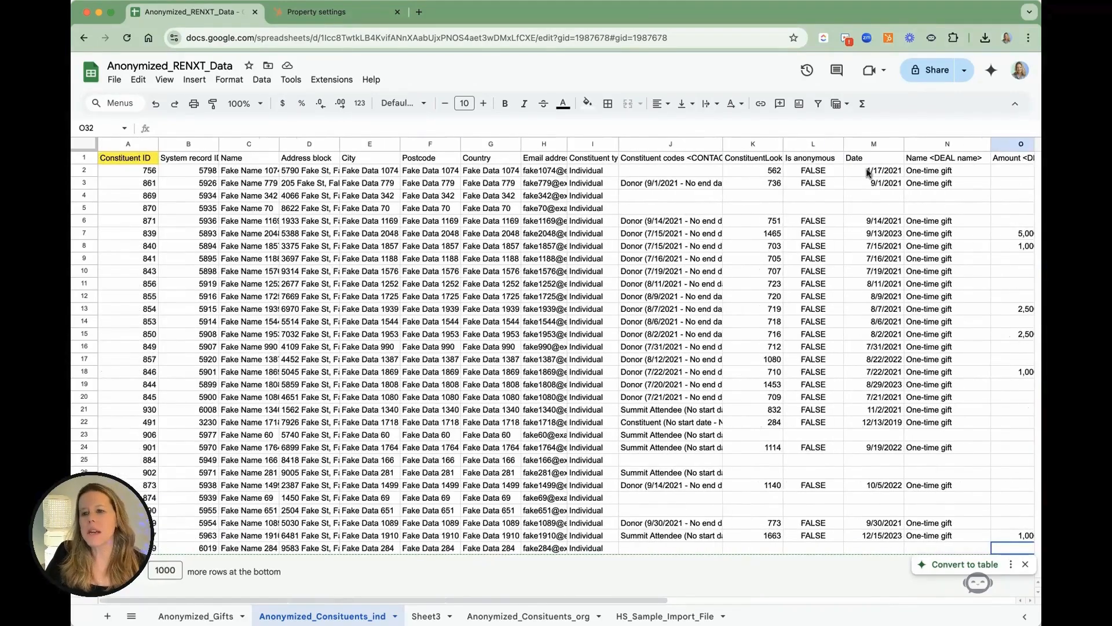
left_click(871, 172)
left_click(860, 268)
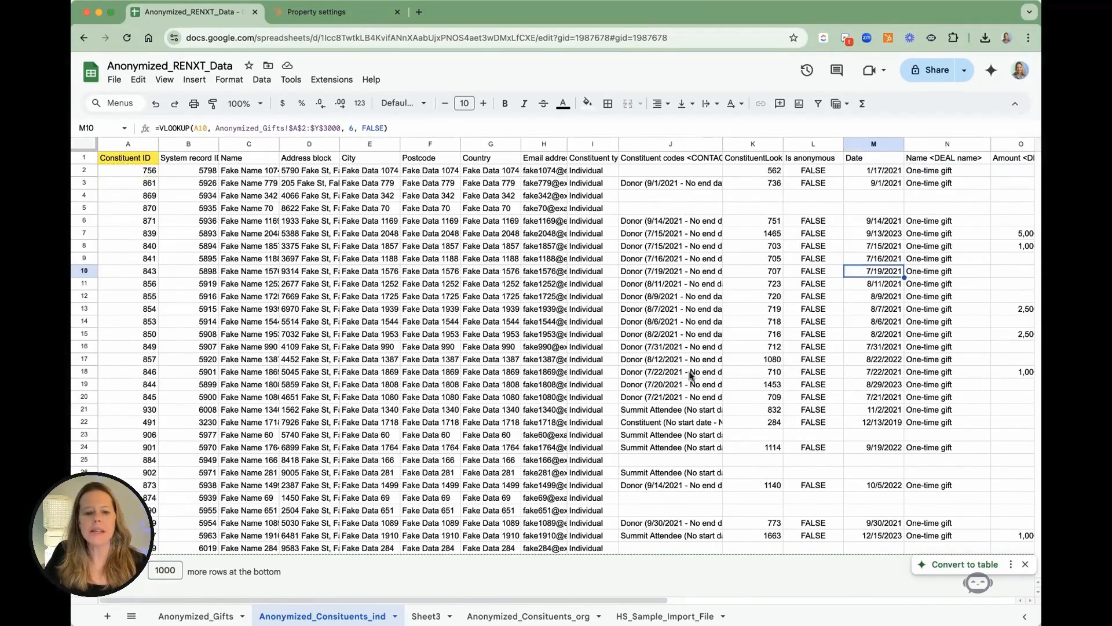
Add a blank sheet to the spreadsheet and return to the Anonymized_Consituents_ind sheet.
left_click(108, 616)
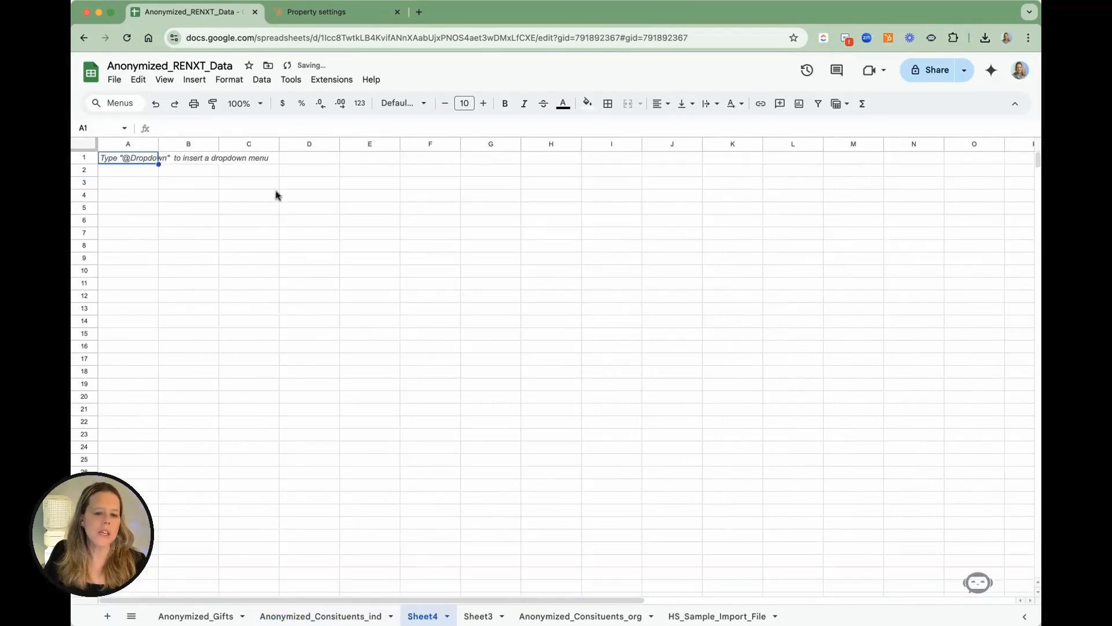
left_click(341, 617)
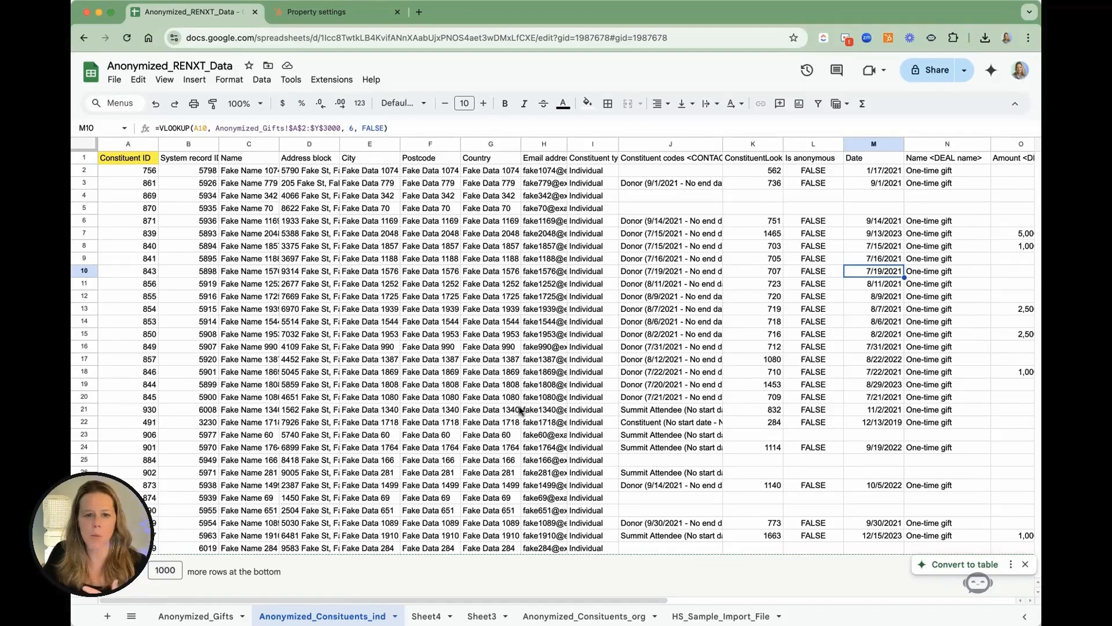
scroll(521, 411, "right", 1)
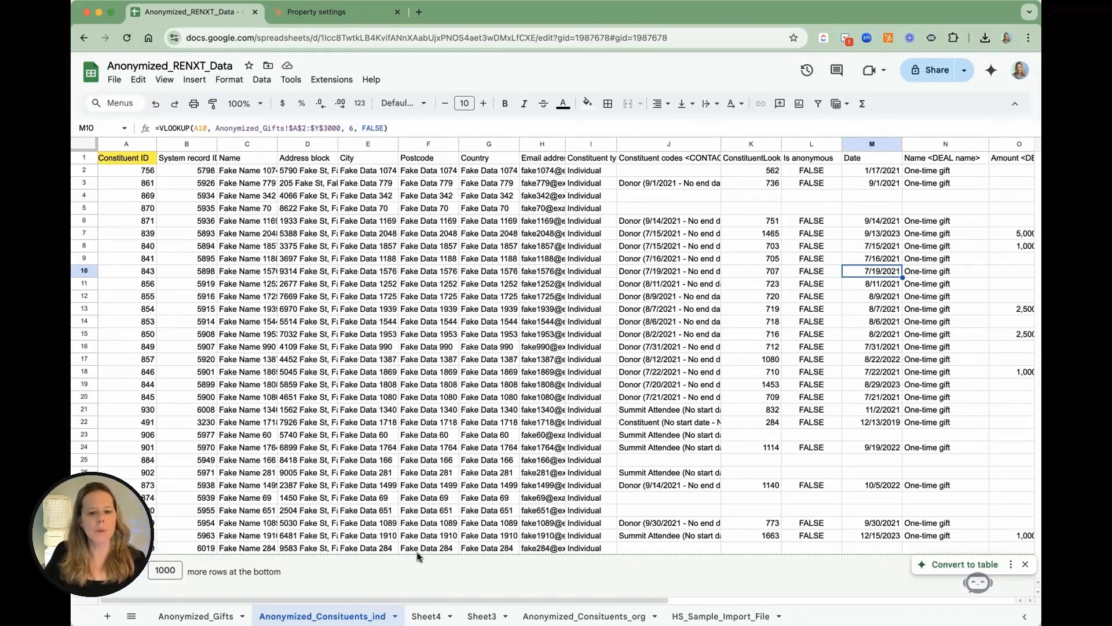
left_click(118, 79)
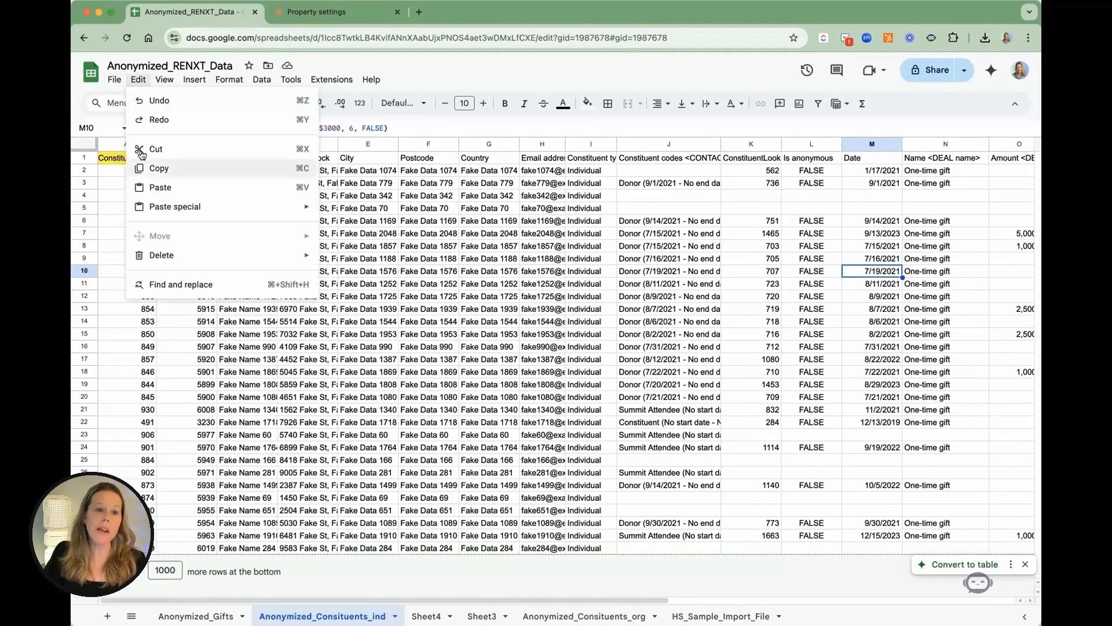
key("Escape")
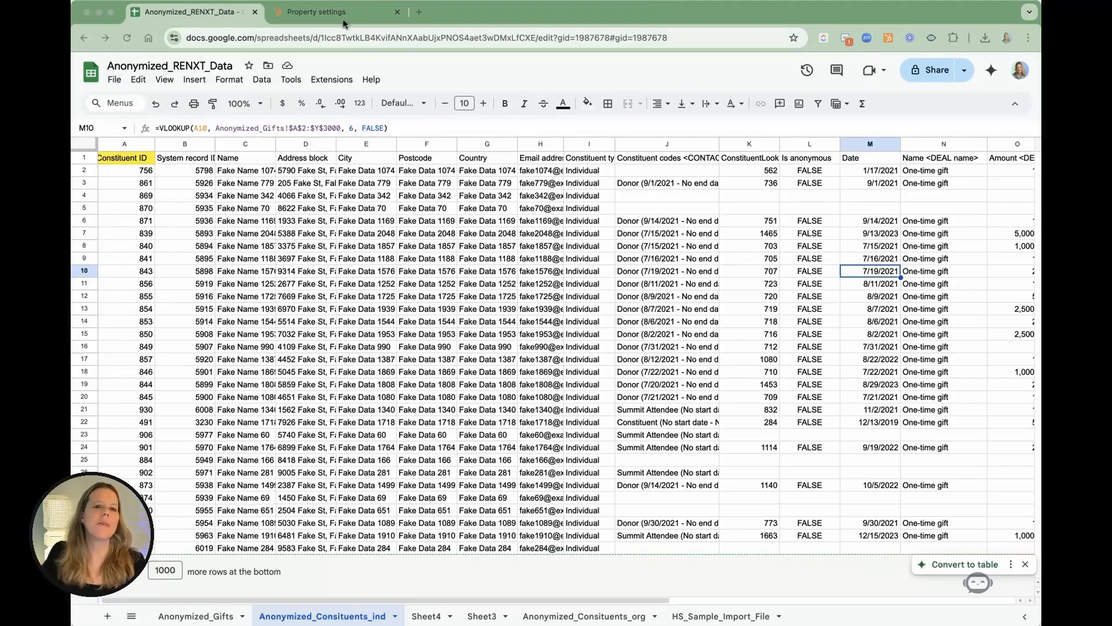
Switch to HubSpot, leave the Action body property settings, and open the import page from the Contacts list.
left_click(345, 18)
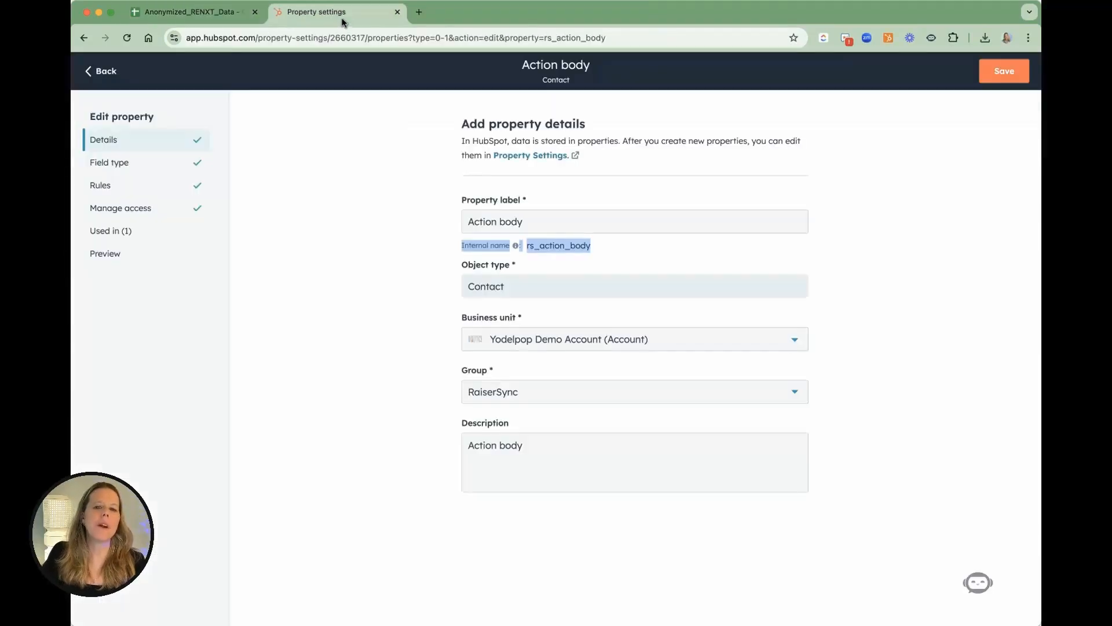
left_click(102, 71)
mouse_move(92, 170)
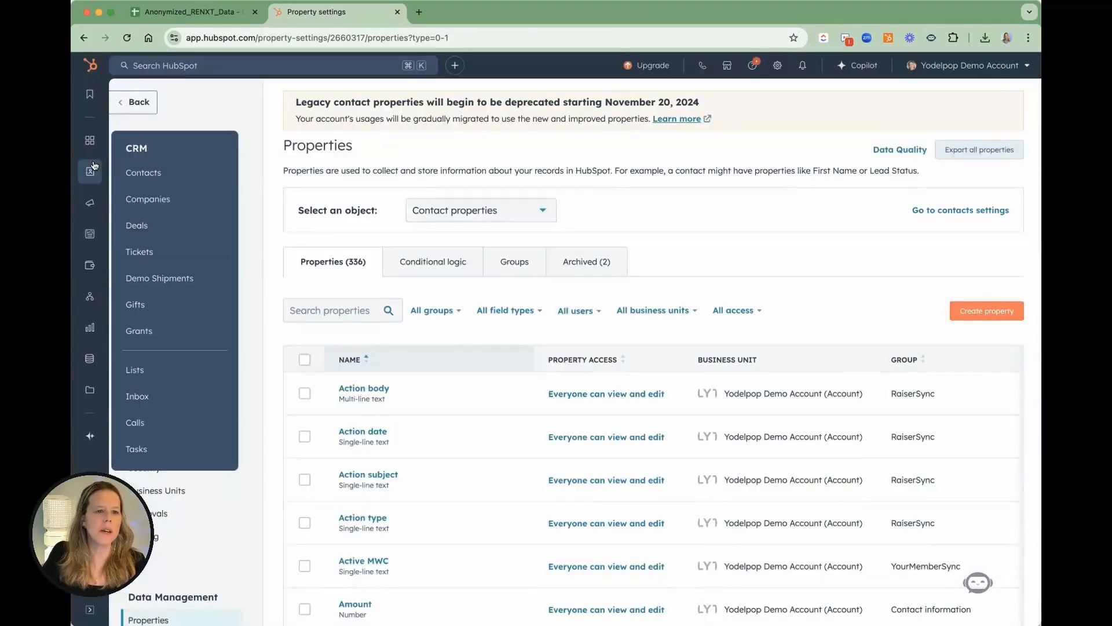
left_click(139, 179)
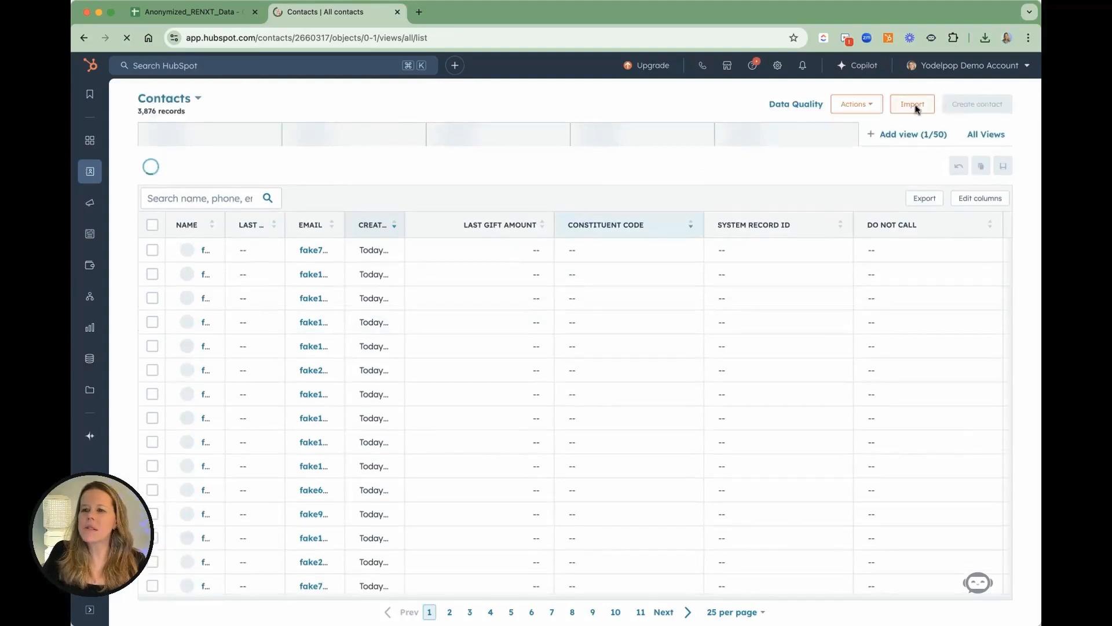
left_click(916, 108)
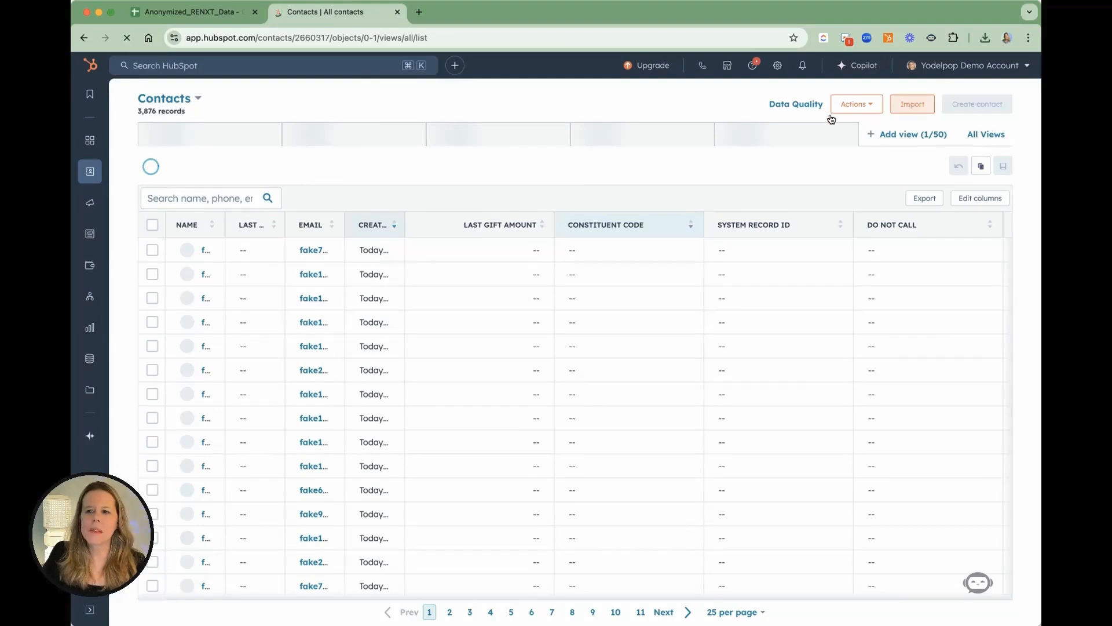
left_click(917, 109)
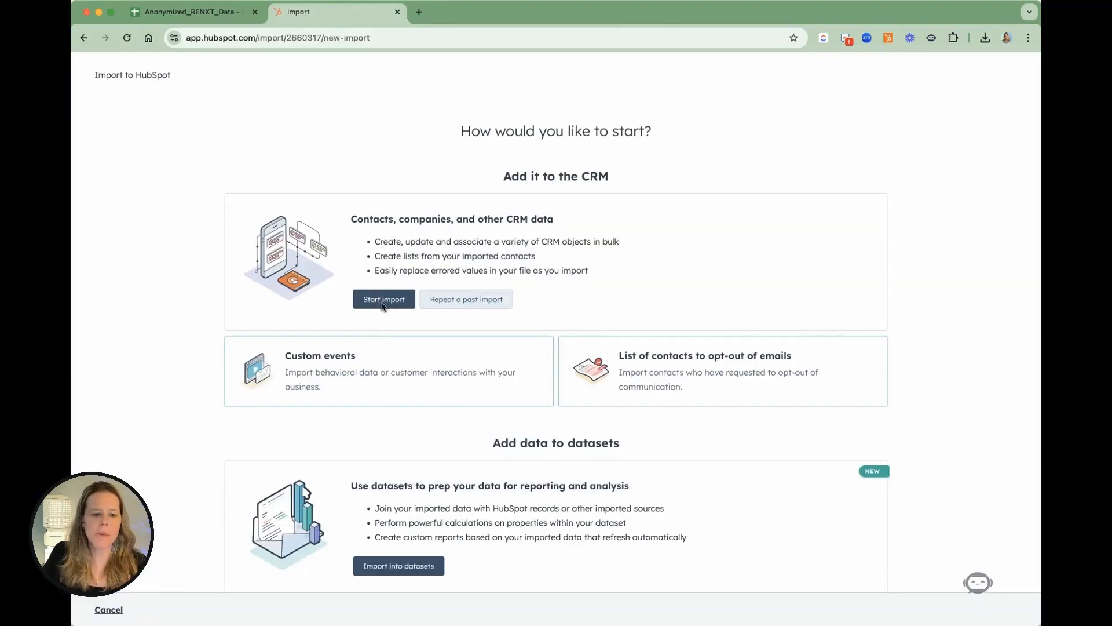
Start a CRM data import with Contacts and Deals as the objects and continue to the file upload.
left_click(383, 303)
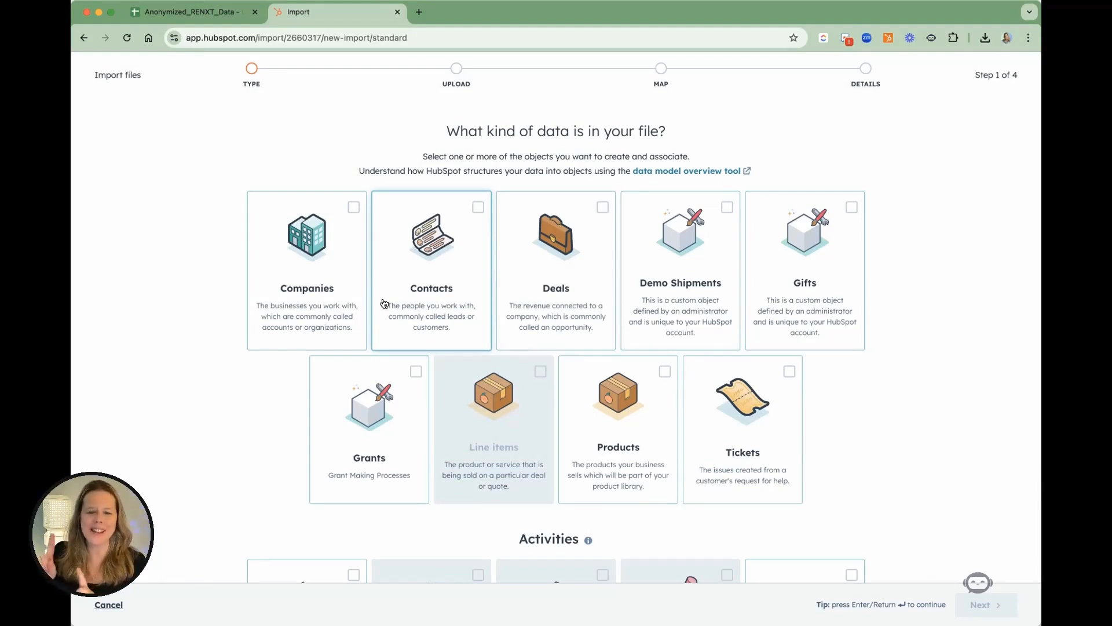
left_click(429, 266)
left_click(572, 262)
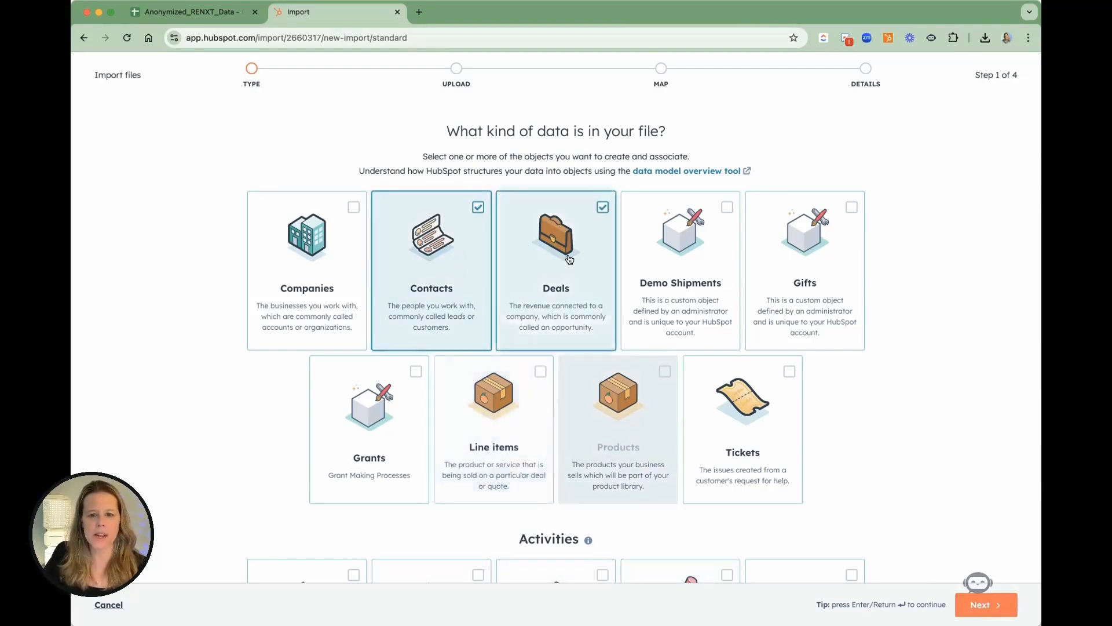
left_click(980, 606)
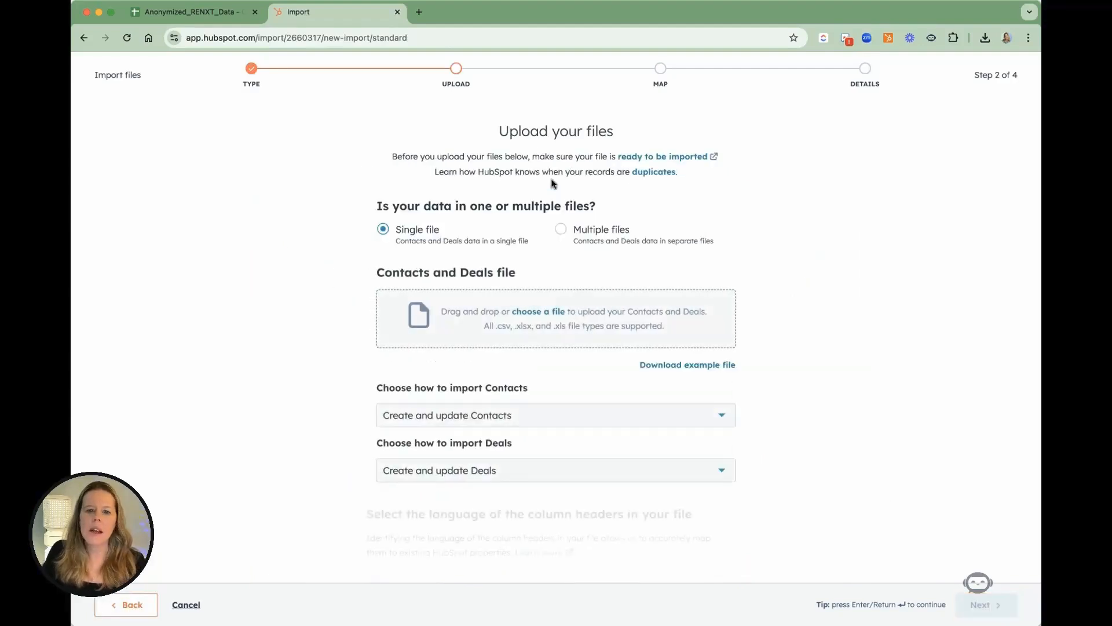
Upload the Anonymized_Consituents_ind CSV as the single Contacts and Deals file.
scroll(261, 220, "down", 2)
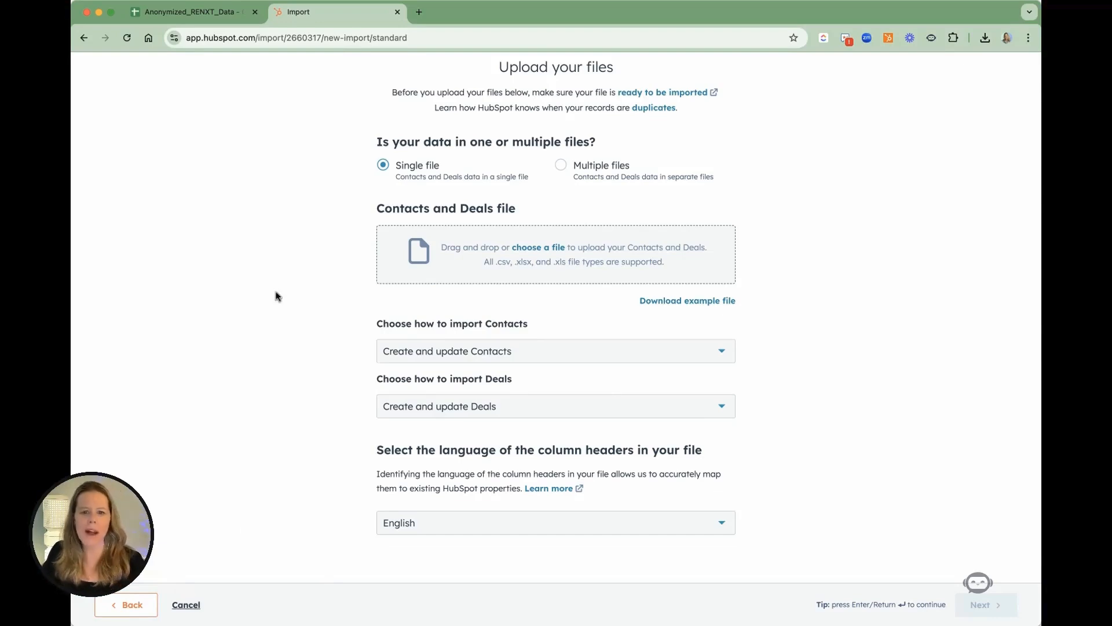
left_click(537, 249)
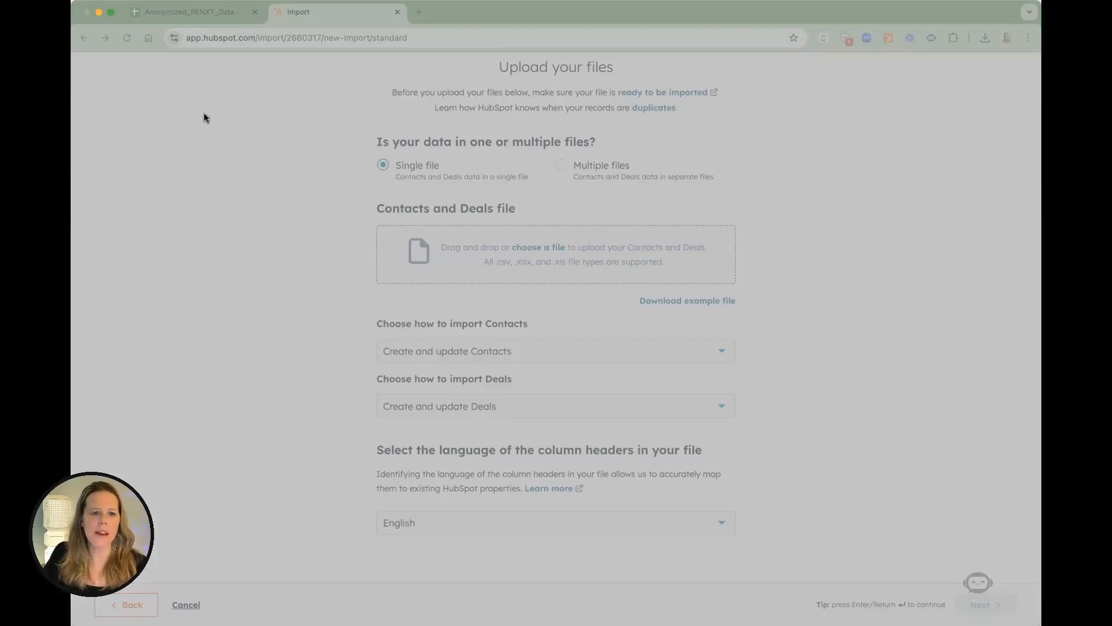
double_click(350, 112)
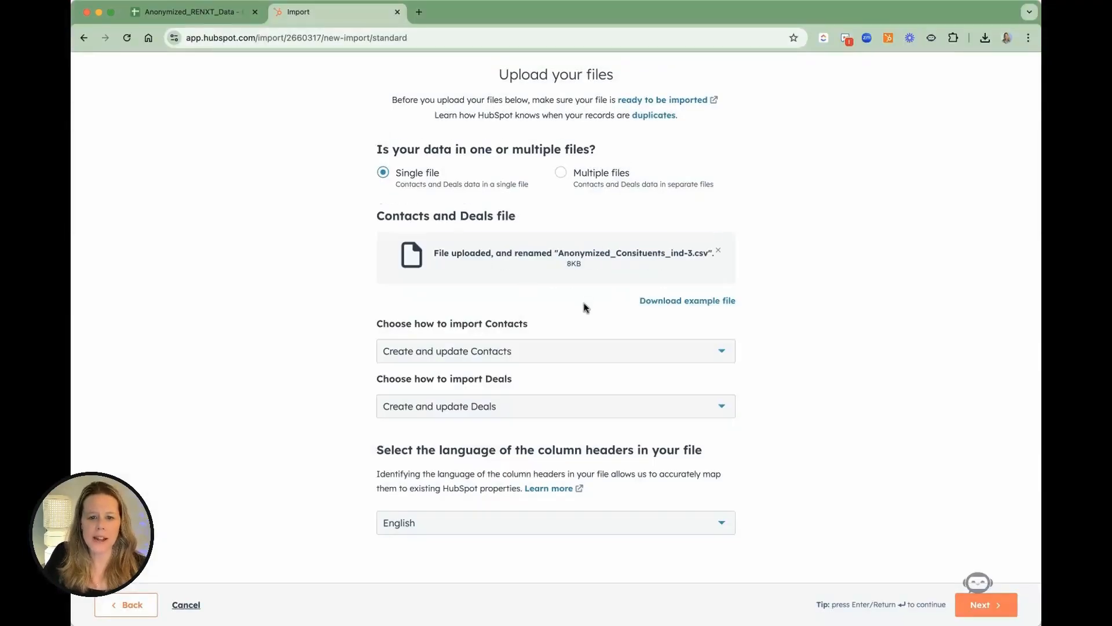
Set the import to create new Contacts only and create new Deals only, and continue to column mapping.
left_click(398, 353)
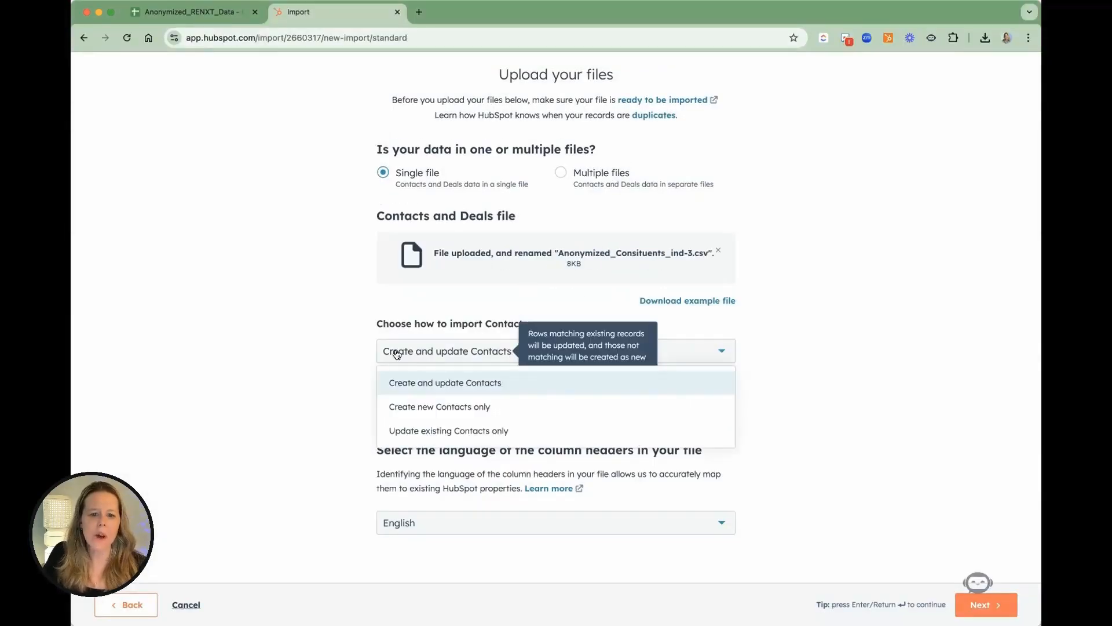
left_click(469, 417)
left_click(468, 413)
left_click(469, 460)
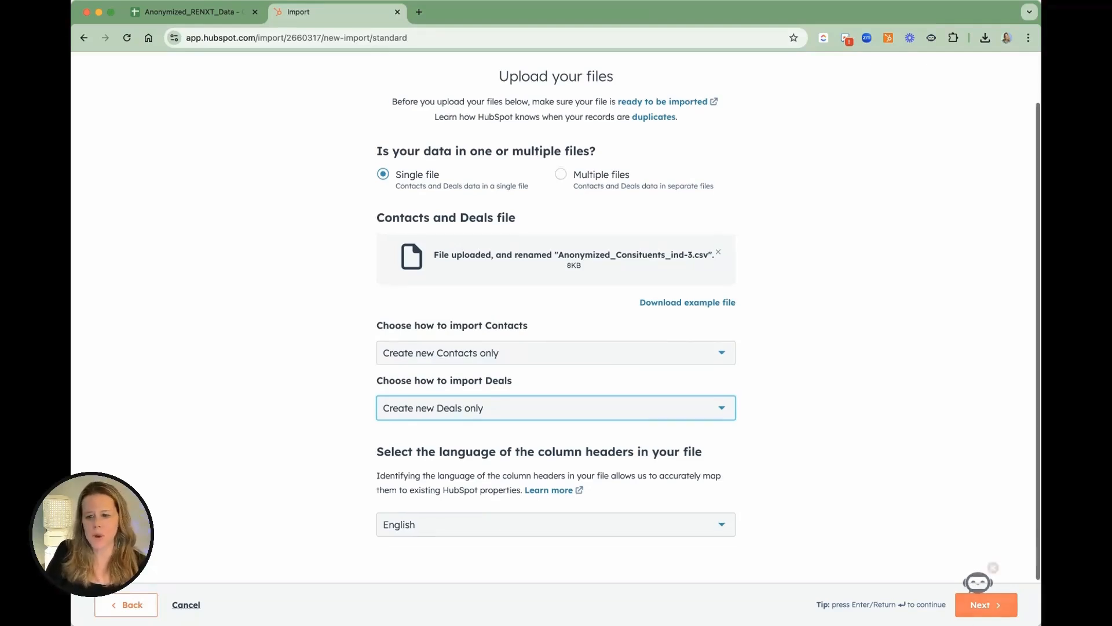
left_click(985, 605)
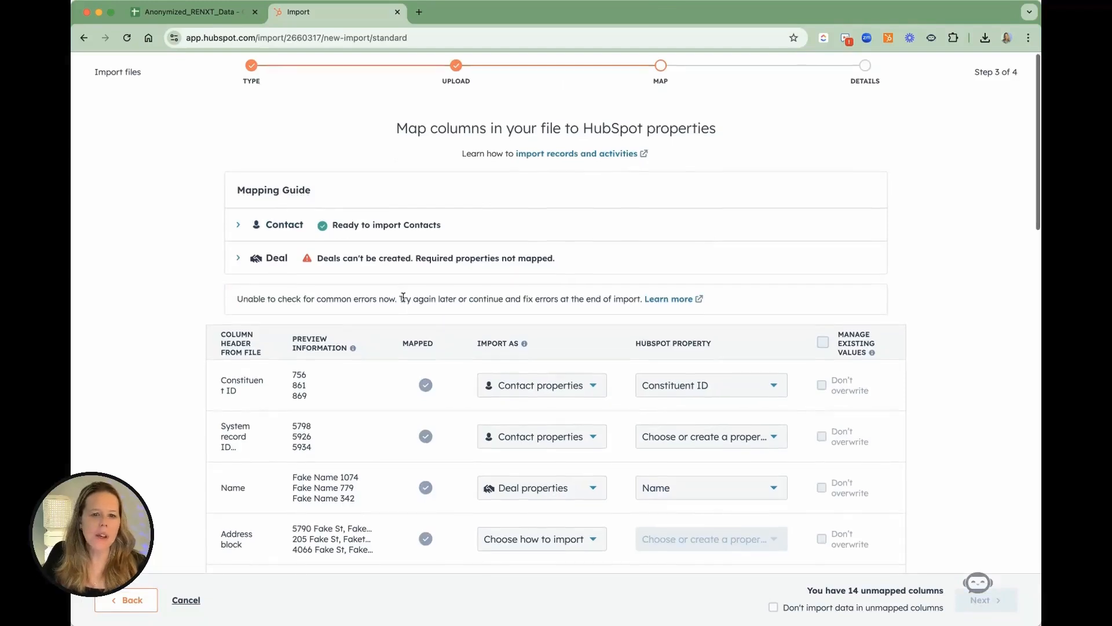
Examine the properties required to create Deals in the mapping guide and compare them with the file's column mappings.
scroll(245, 228, "down", 1)
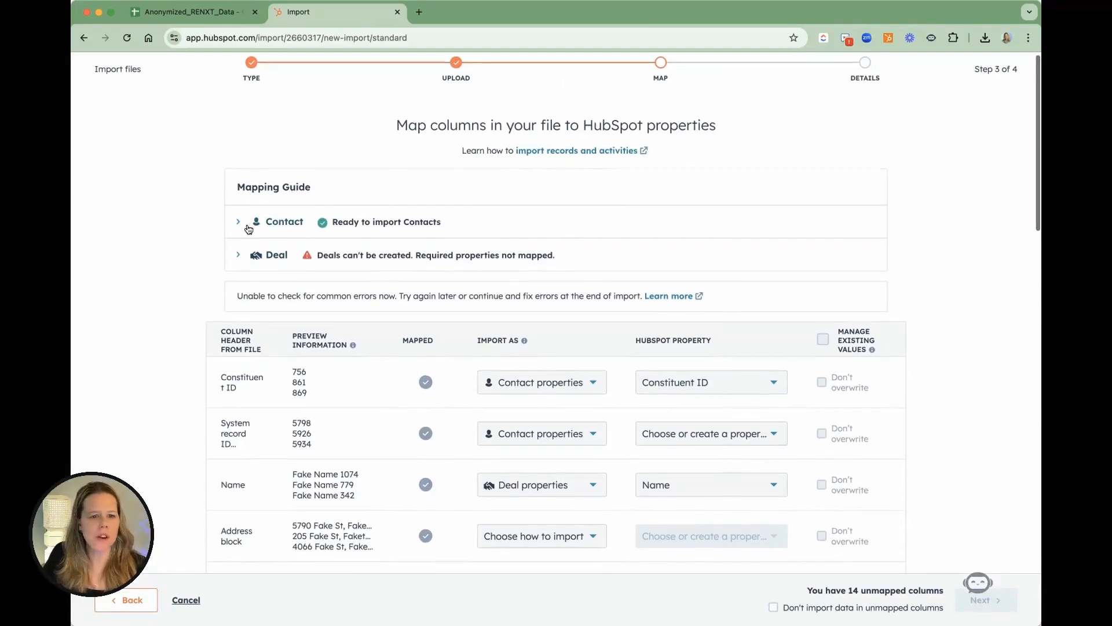
left_click(445, 261)
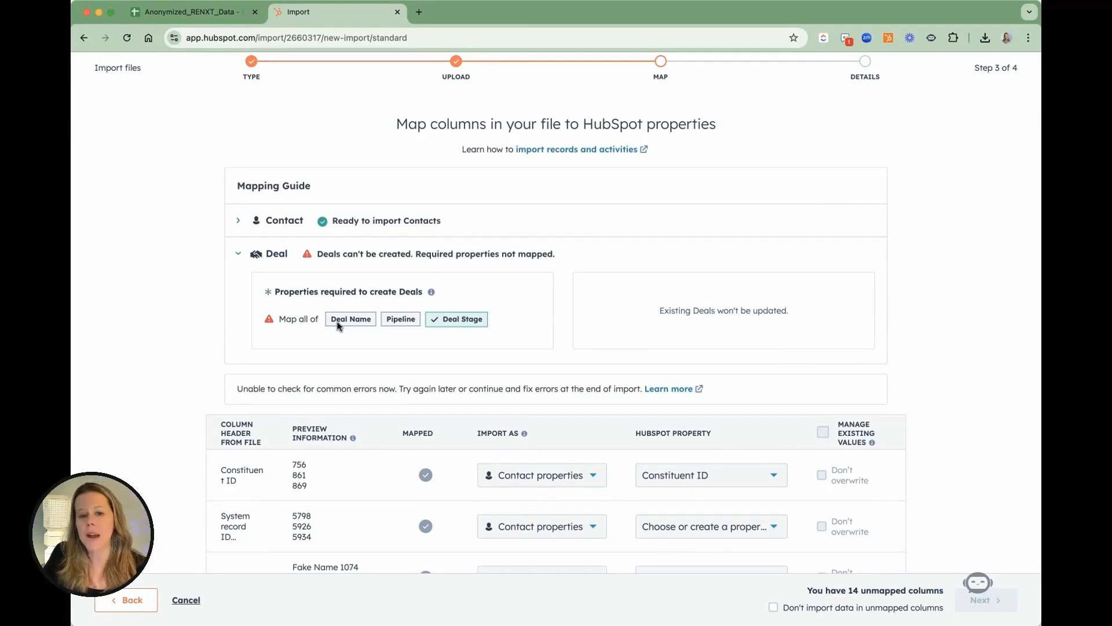
scroll(461, 336, "down", 5)
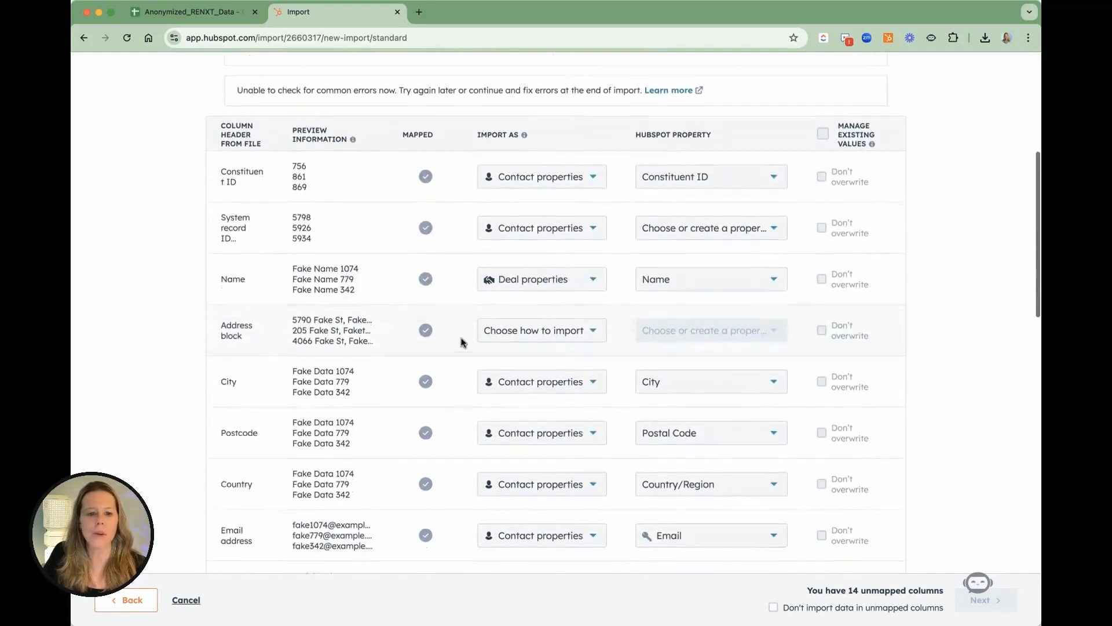
scroll(461, 341, "down", 12)
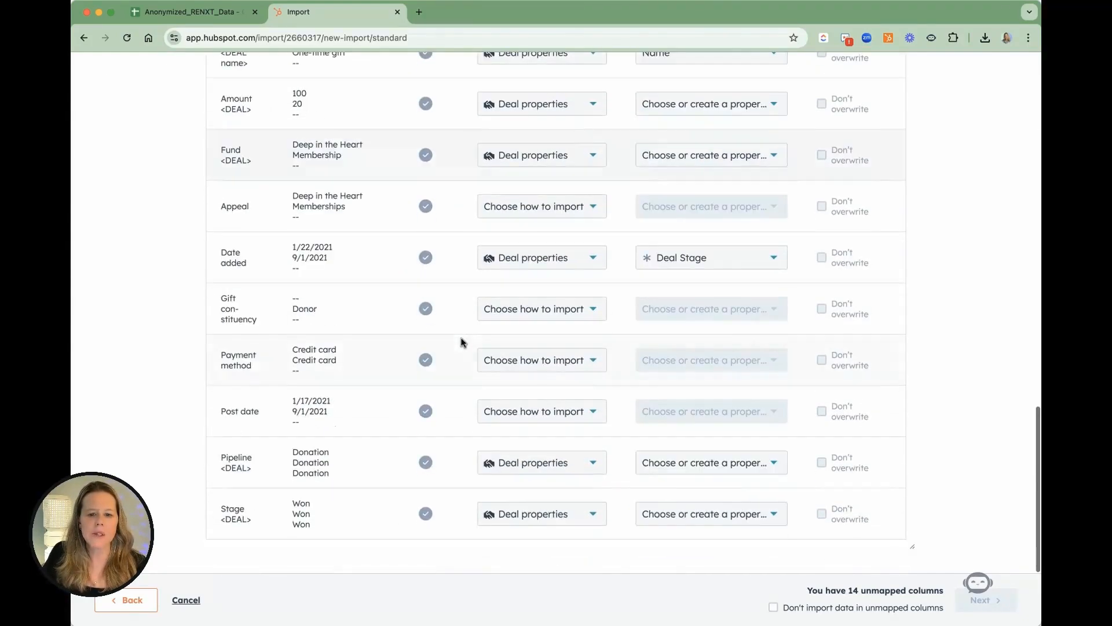
scroll(460, 342, "up", 20)
scroll(461, 340, "down", 2)
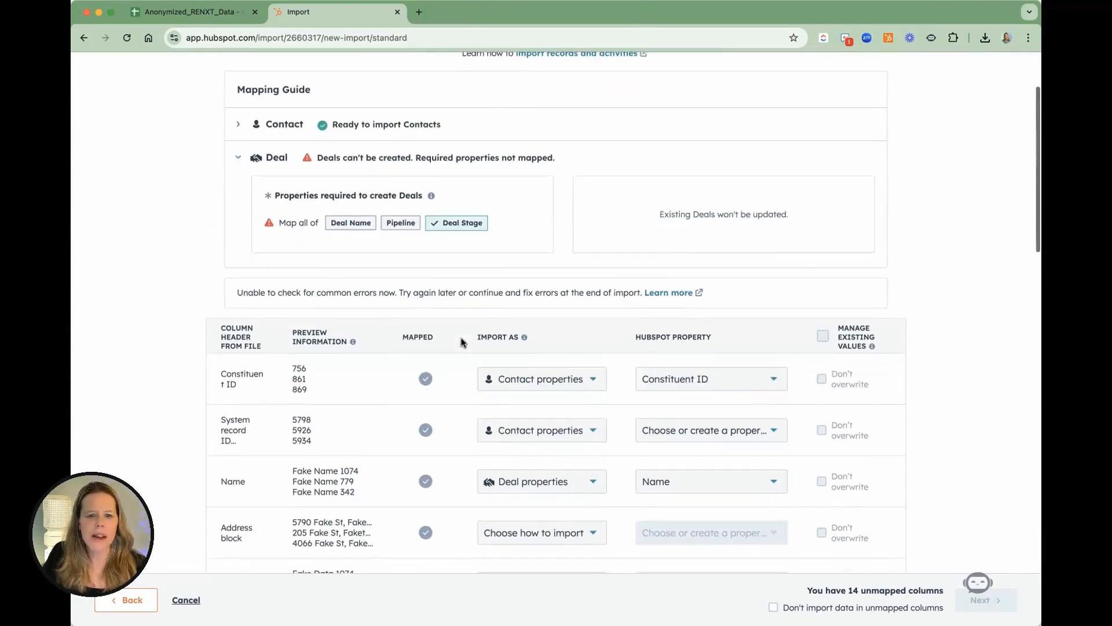
scroll(570, 390, "down", 3)
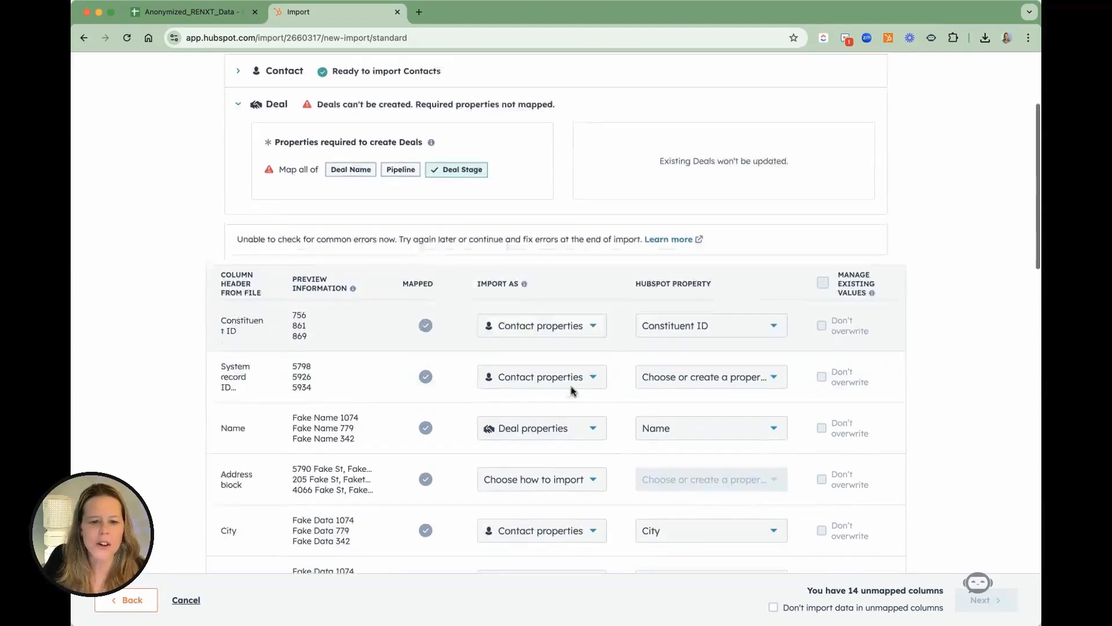
Map the Stage <DEAL> column to Deal Stage and the Pipeline <DEAL> column to the This is a Donation property.
left_click(535, 339)
left_click(523, 342)
scroll(524, 342, "down", 2)
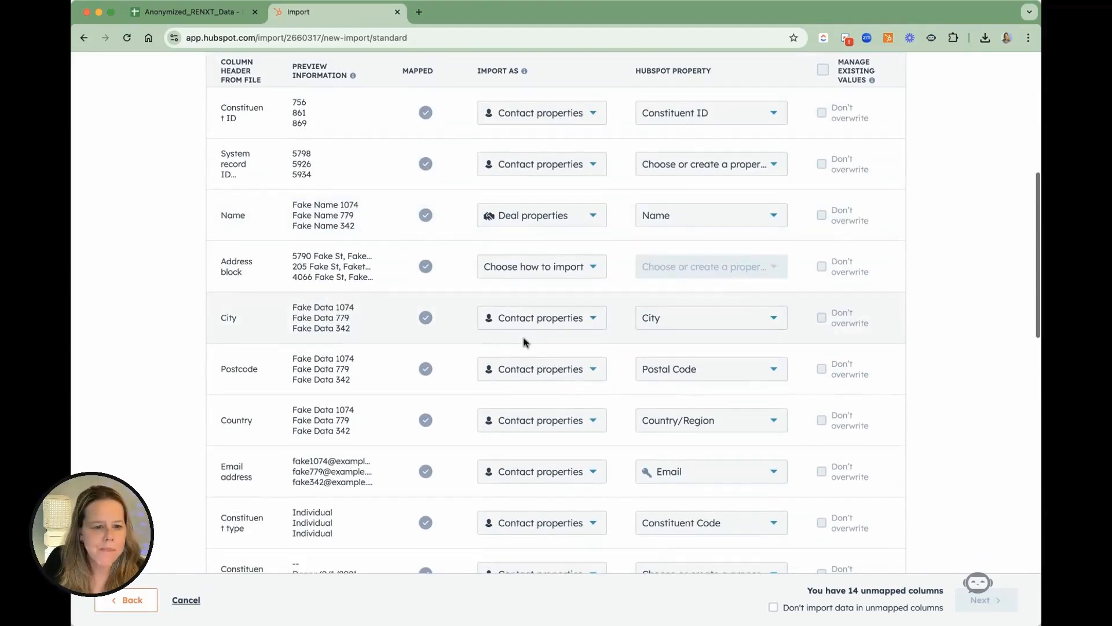
scroll(525, 342, "down", 10)
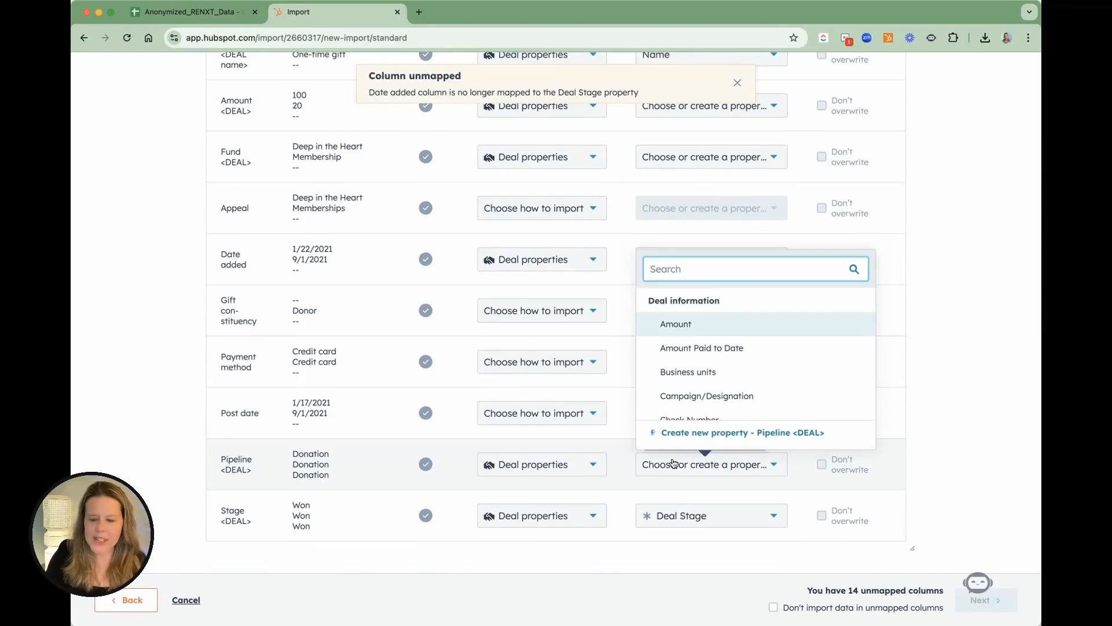
type("don")
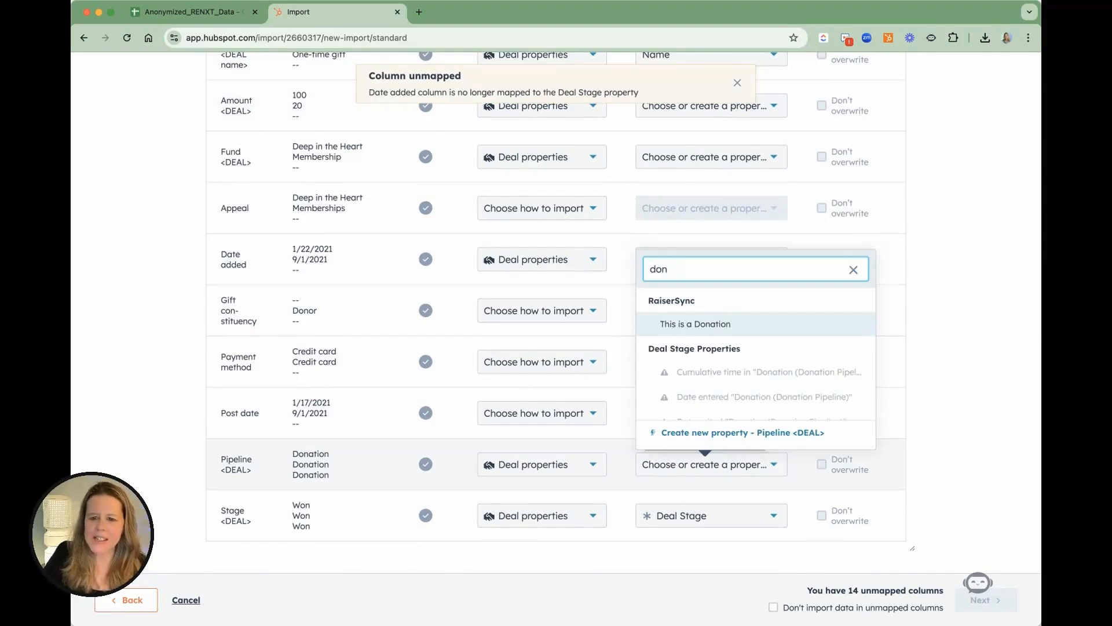
left_click(684, 324)
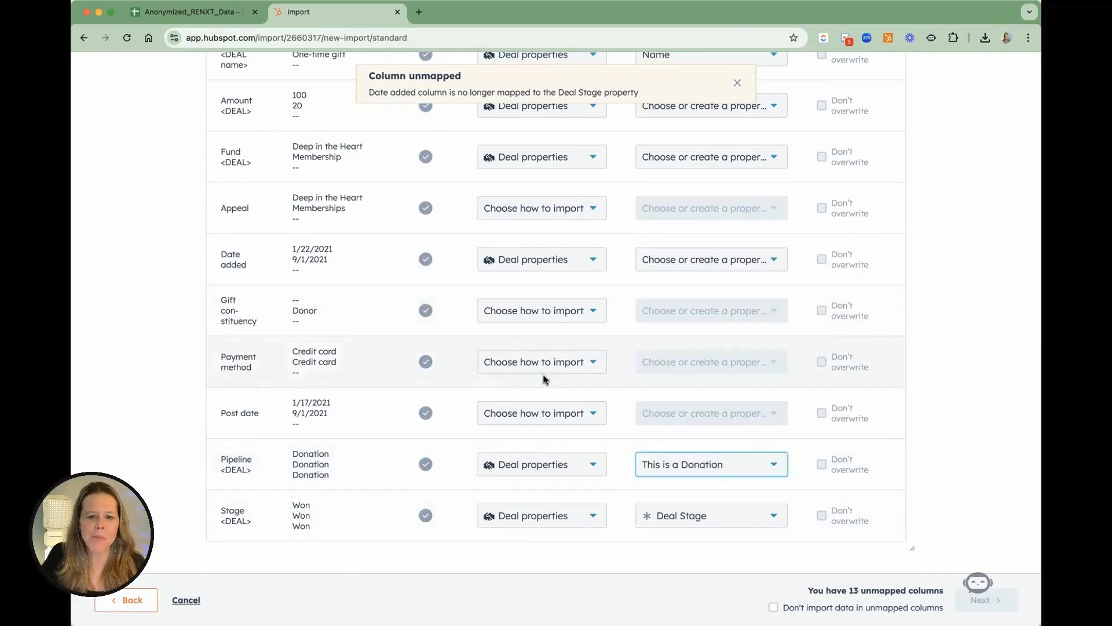
Dismiss the unmapped-column notice and recheck the required deal properties against the mapped columns.
scroll(545, 380, "up", 15)
scroll(545, 379, "down", 7)
scroll(544, 379, "up", 7)
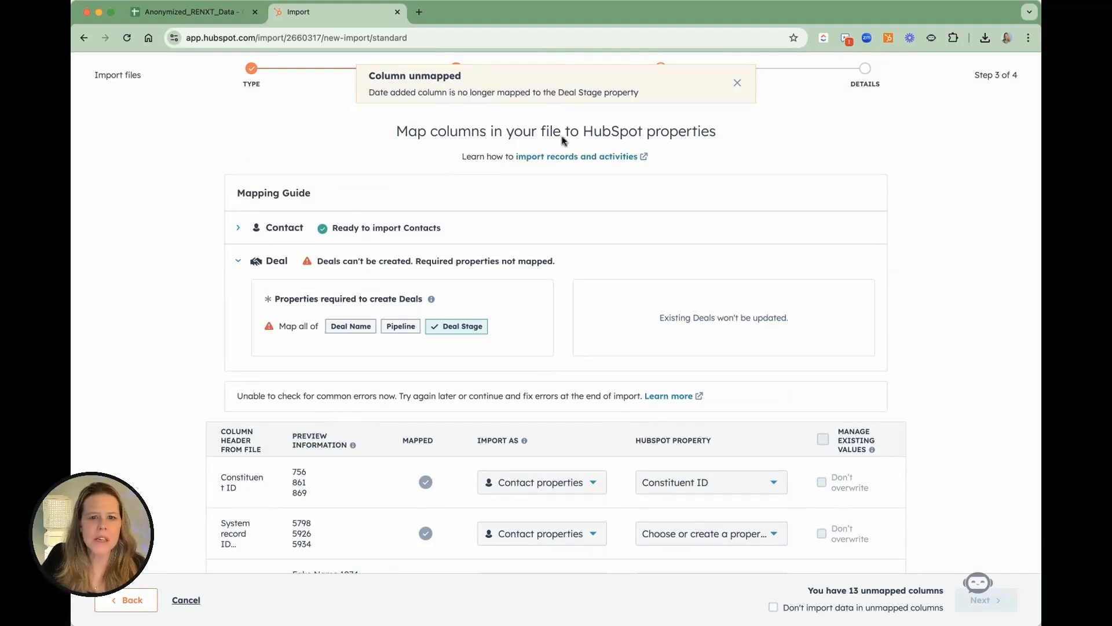
left_click(737, 84)
scroll(447, 371, "down", 1)
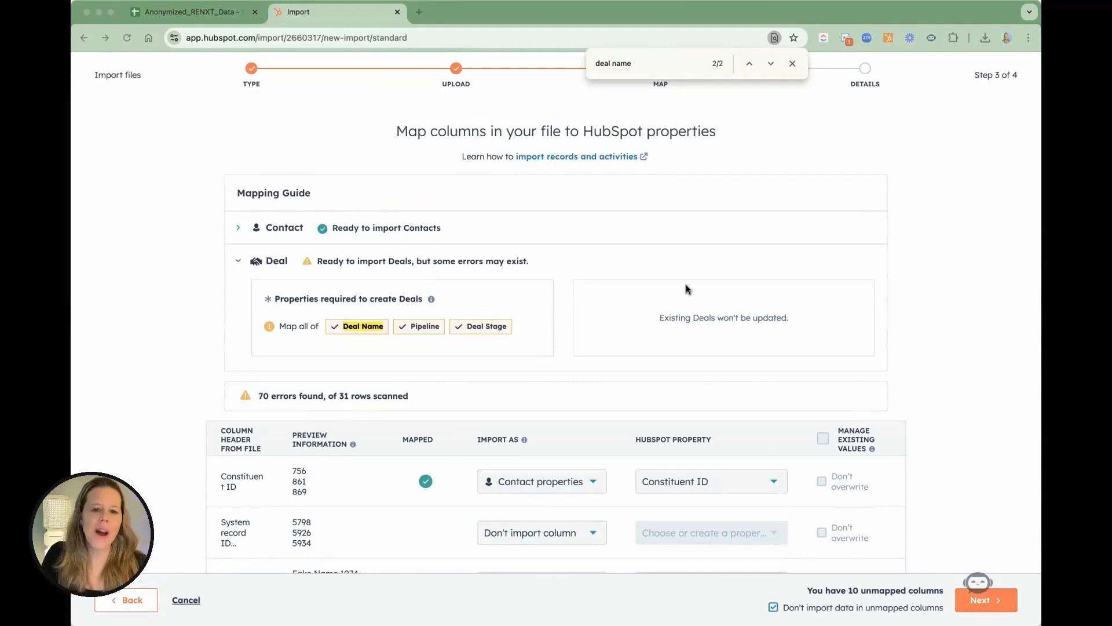
scroll(666, 352, "down", 10)
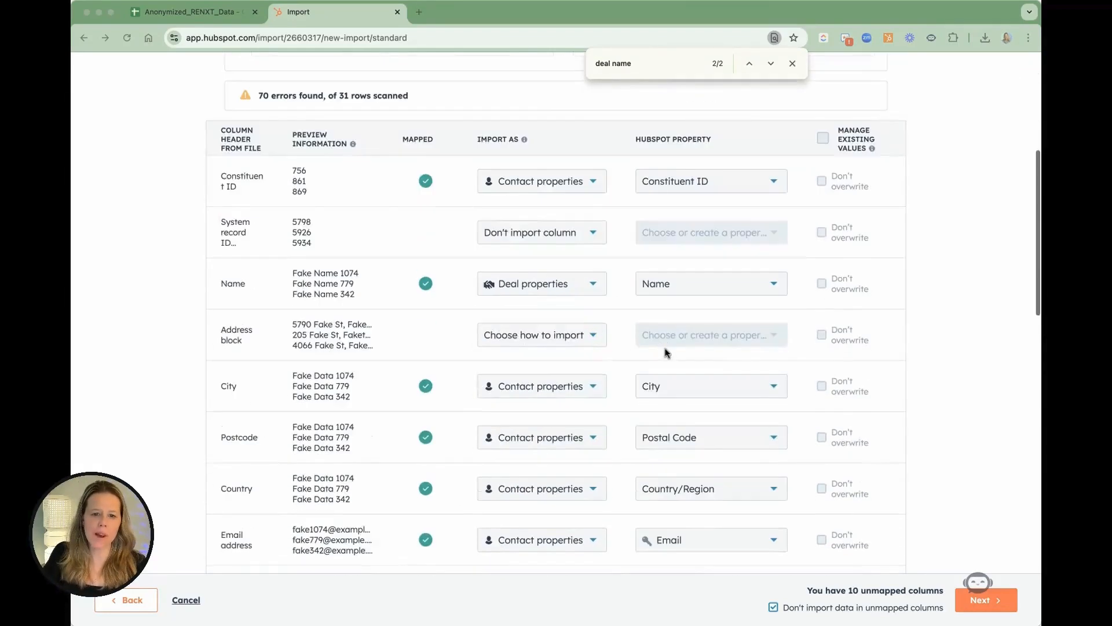
Check the deal name column's mapping against the required deal properties, and continue to the final import details.
scroll(665, 352, "up", 2)
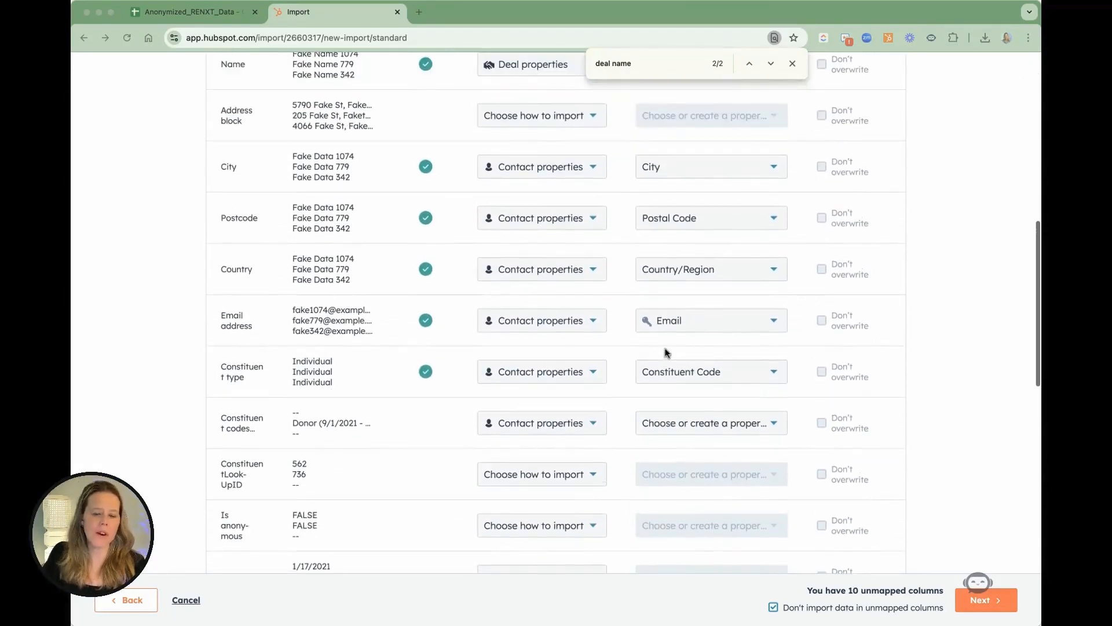
scroll(665, 353, "down", 2)
scroll(666, 352, "down", 3)
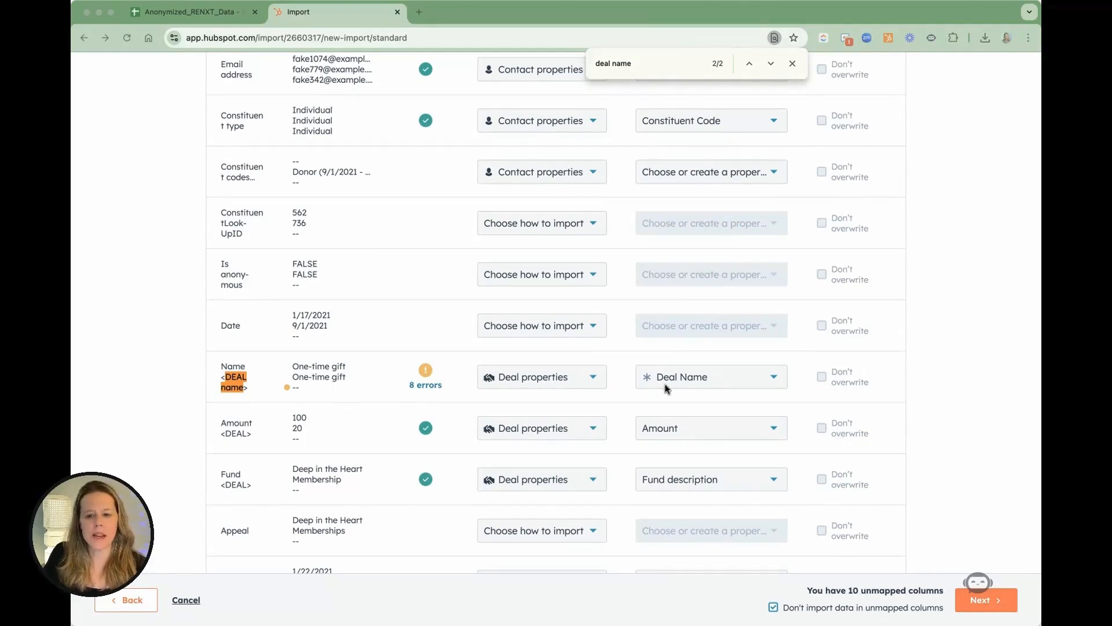
scroll(692, 384, "up", 15)
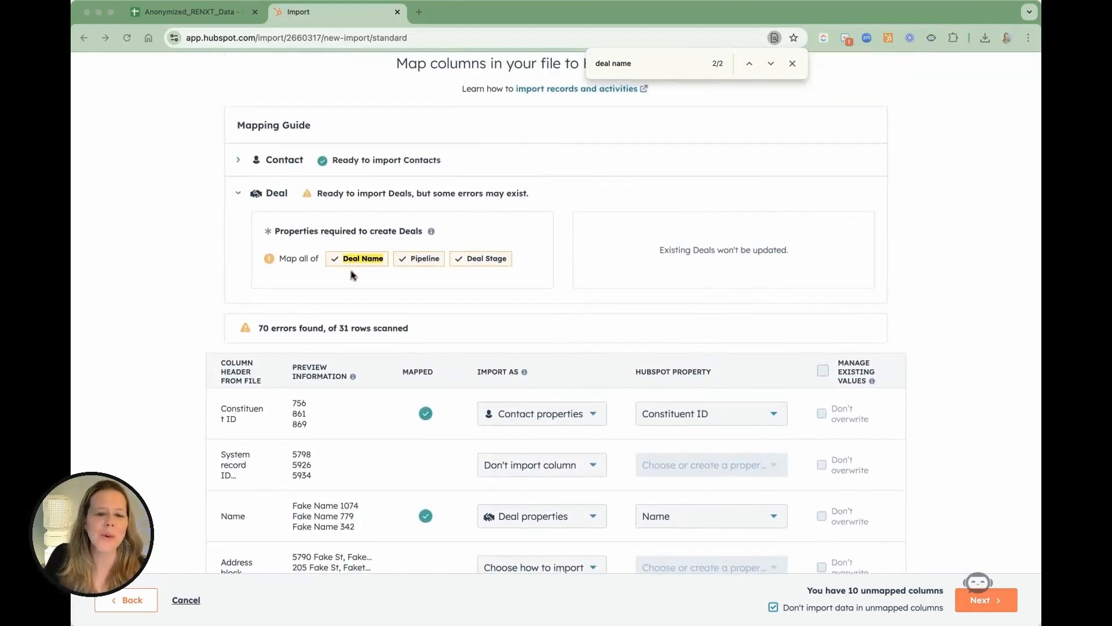
scroll(472, 390, "down", 15)
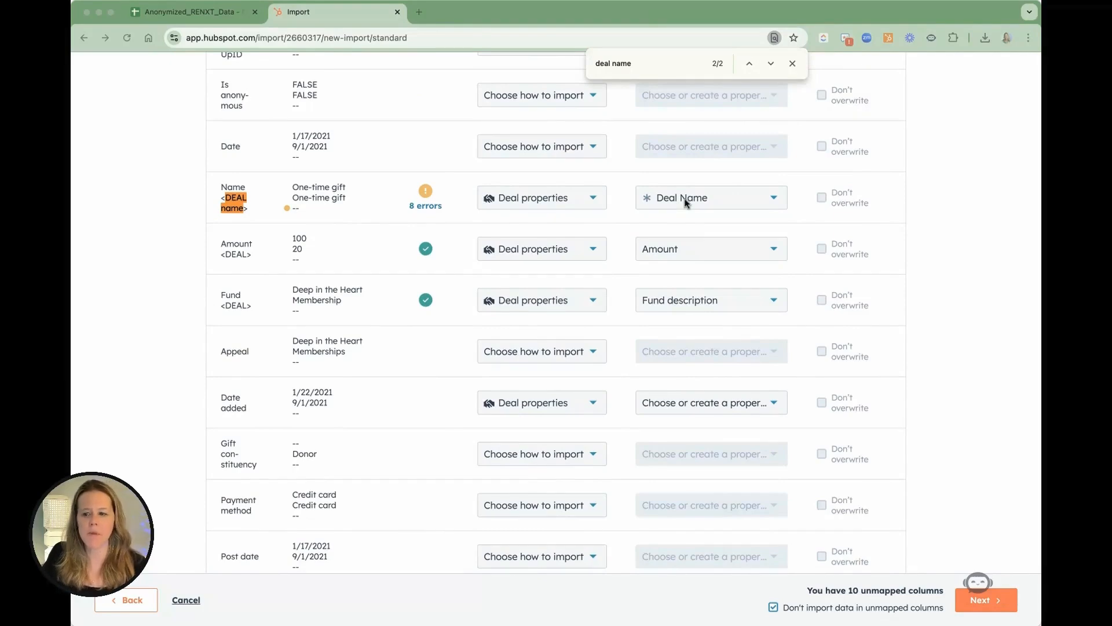
left_click(983, 603)
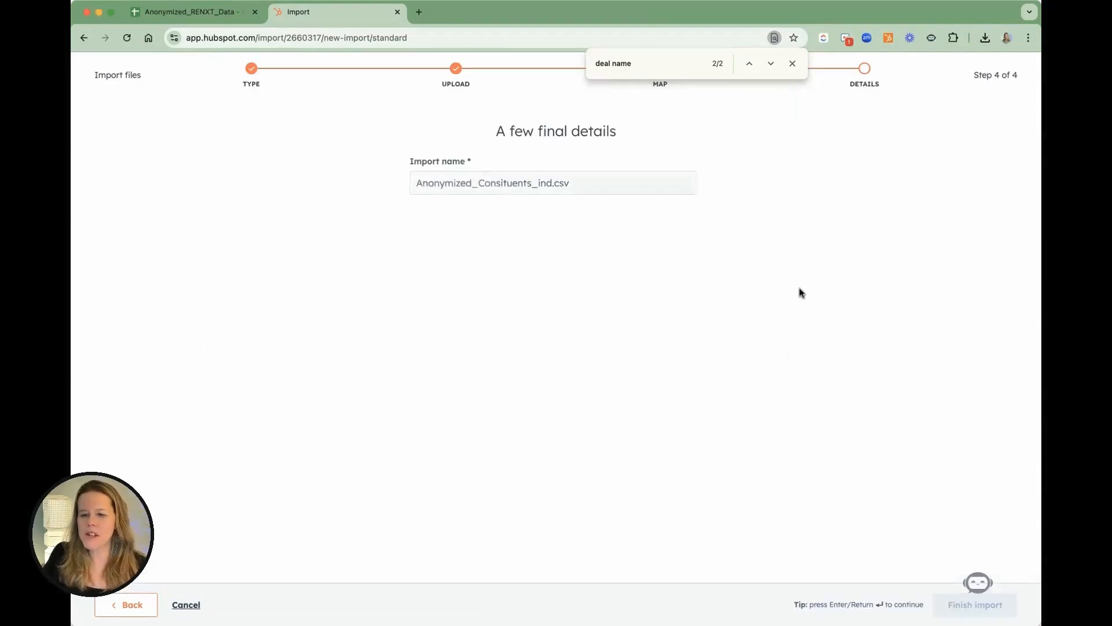
Choose to create a contacts list from the import, agree to the contact consent statement, and finish the import.
left_click(419, 215)
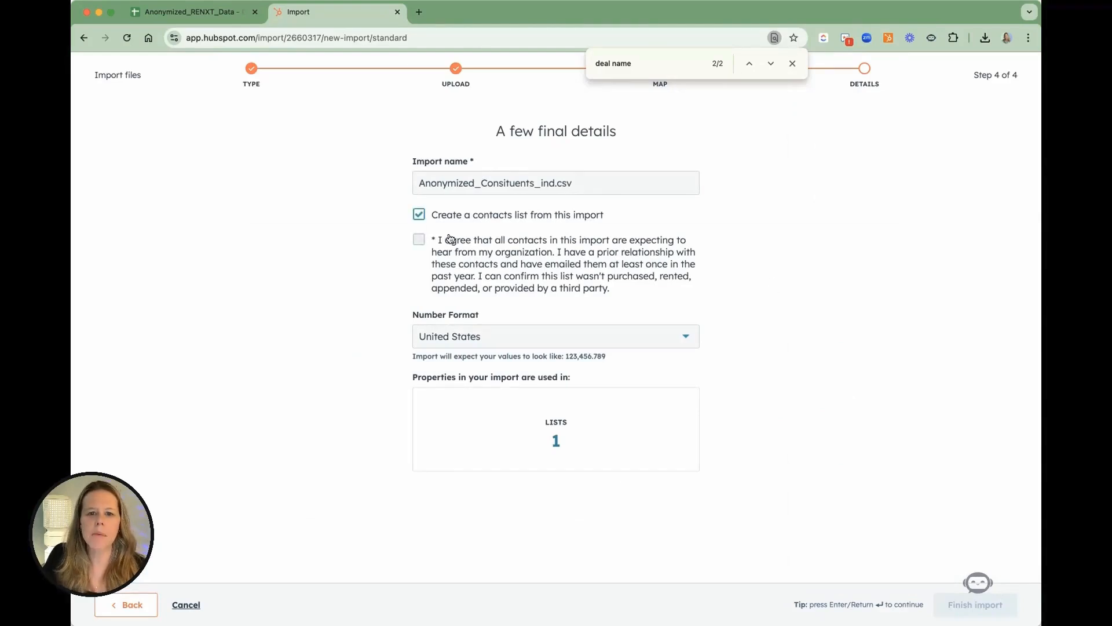
left_click(419, 239)
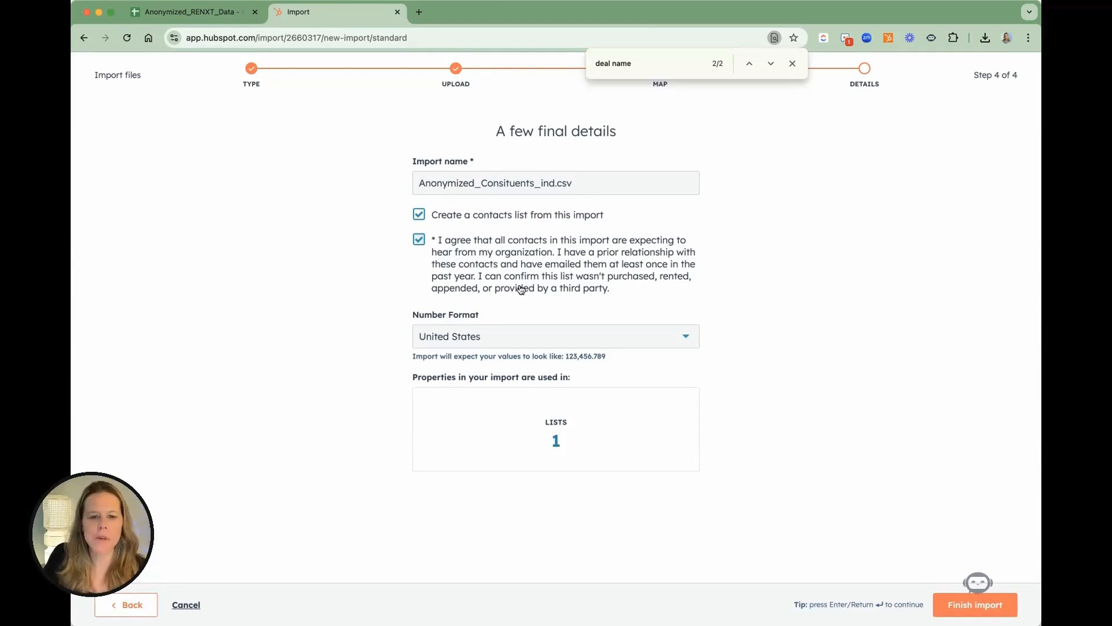
left_click(1002, 616)
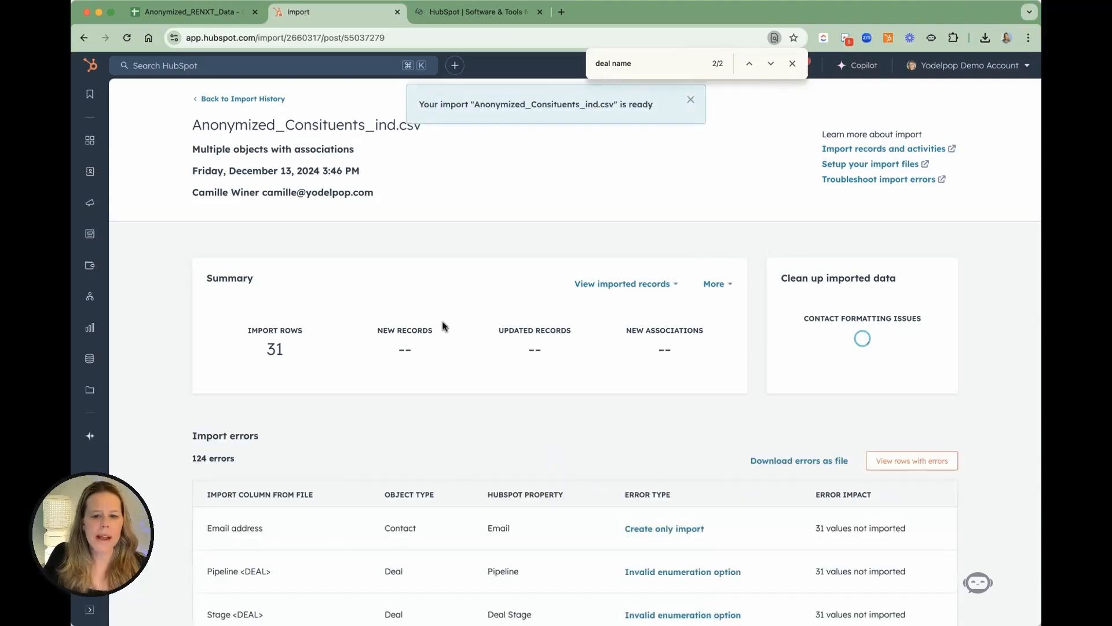
Open the Demo Constituents Imperfect w/ Errors list from the contact lists.
mouse_move(92, 172)
left_click(139, 369)
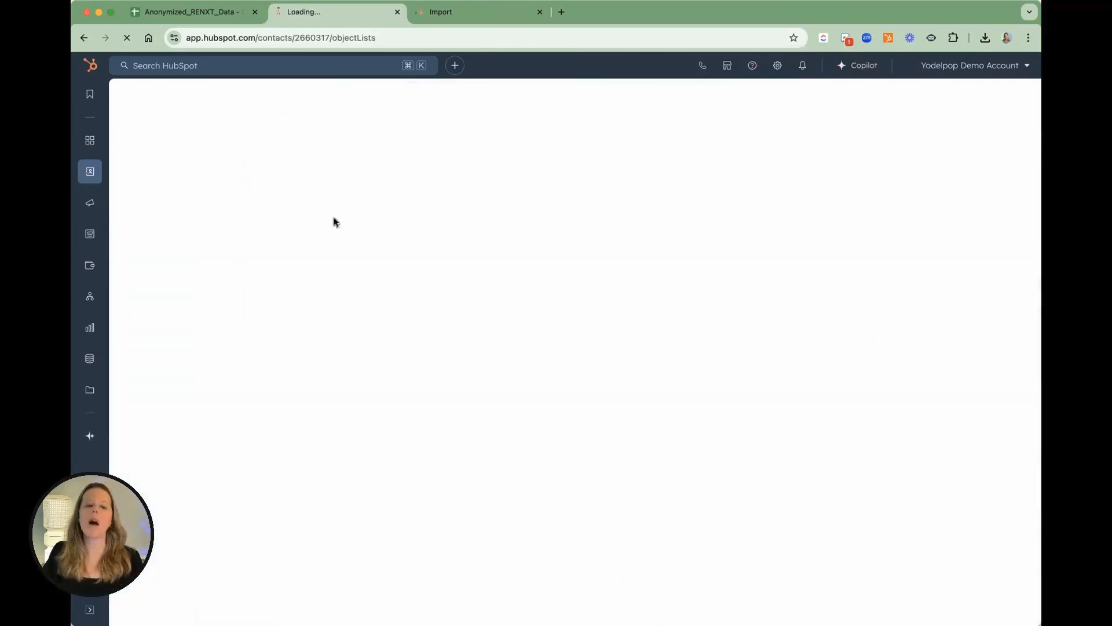
left_click(244, 309)
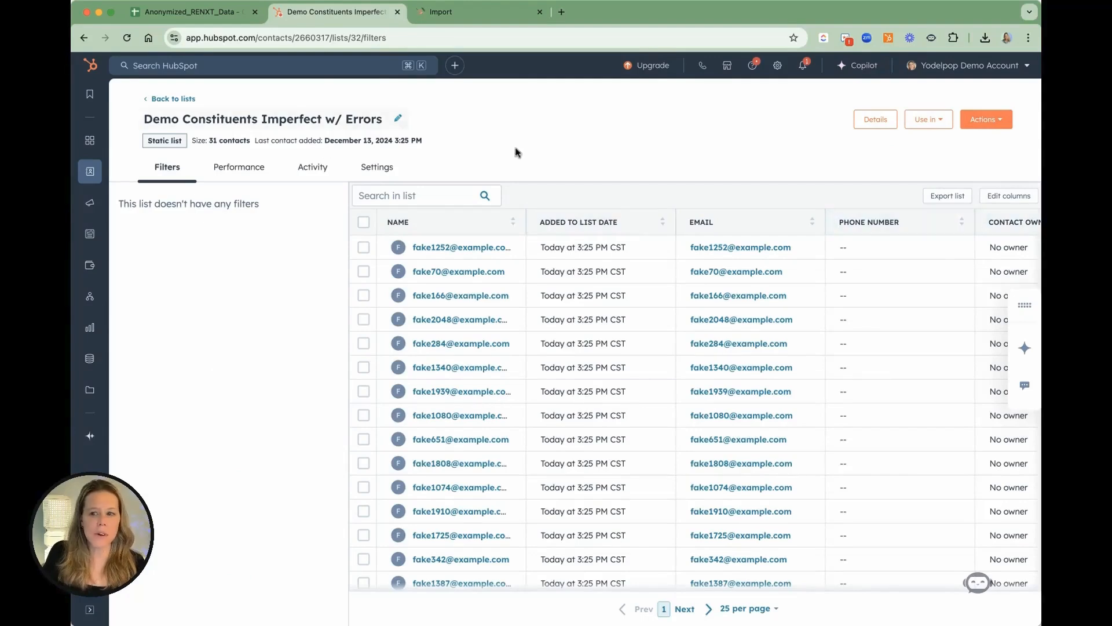
Add the Action body, Action date, Action subject, DEMO, Last Gift Amount and Most Recent Donation Date columns to the list view.
left_click(1020, 197)
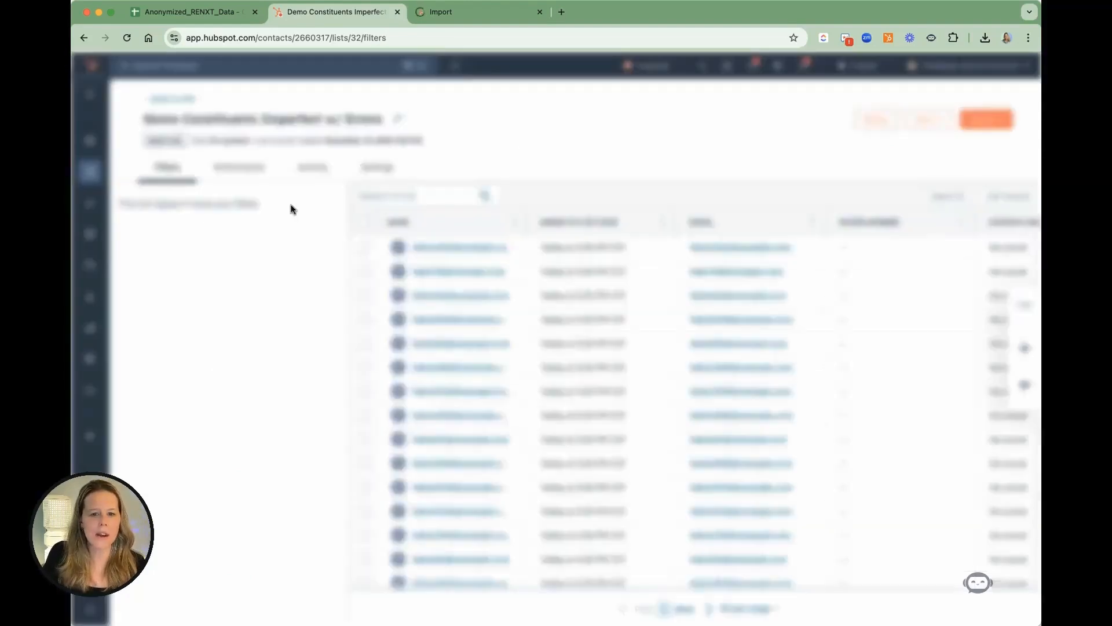
scroll(306, 292, "down", 15)
scroll(306, 292, "down", 20)
scroll(306, 291, "down", 20)
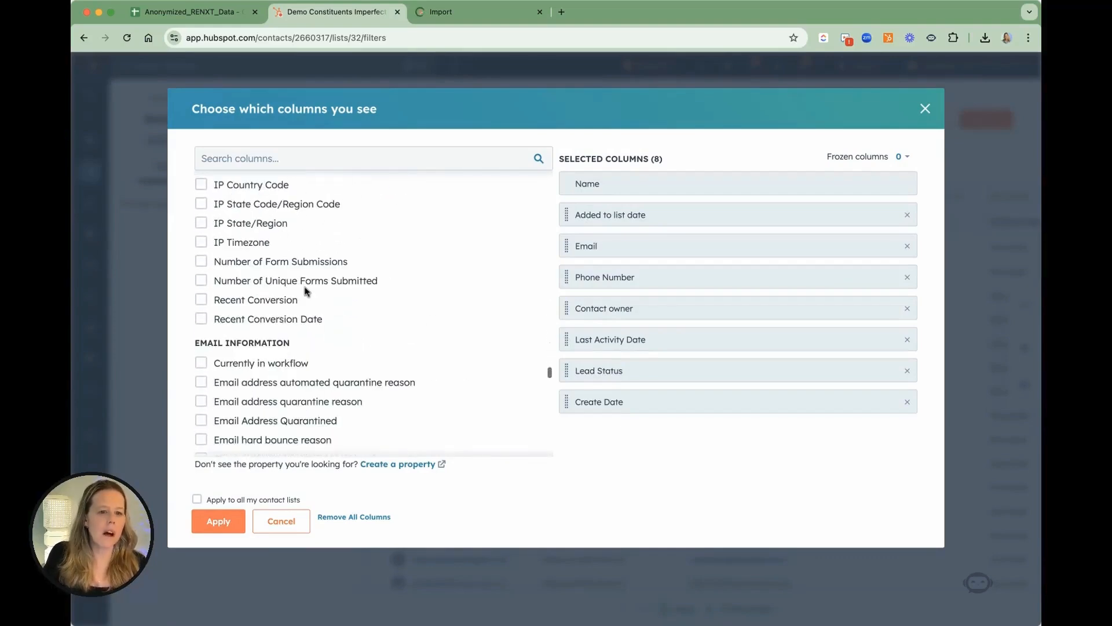
scroll(307, 291, "up", 10)
scroll(310, 287, "down", 15)
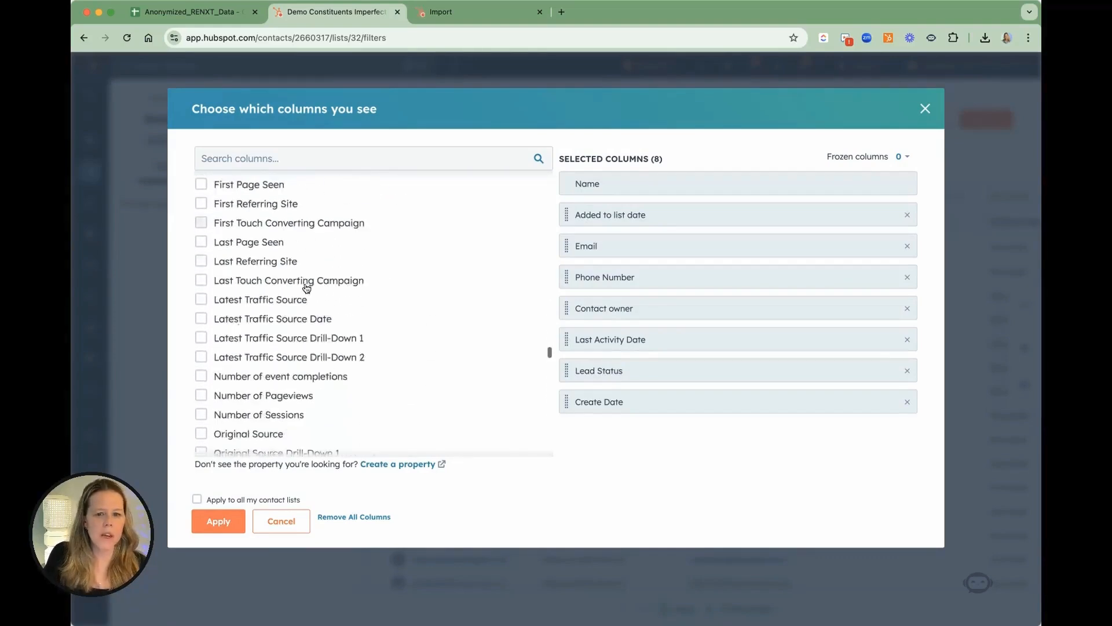
scroll(312, 281, "down", 20)
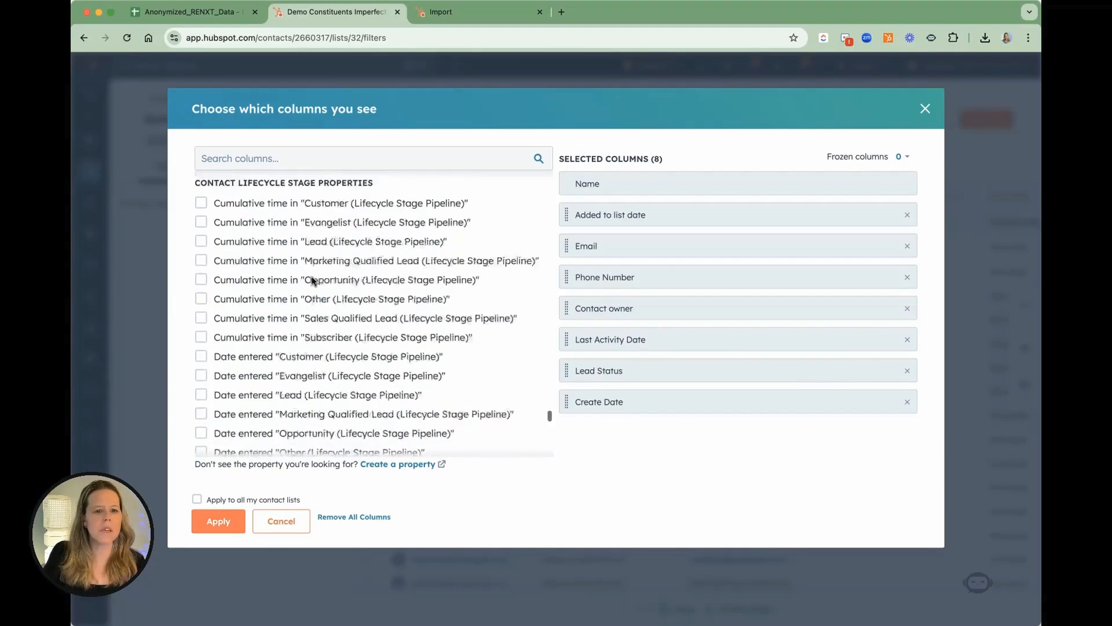
scroll(312, 281, "down", 15)
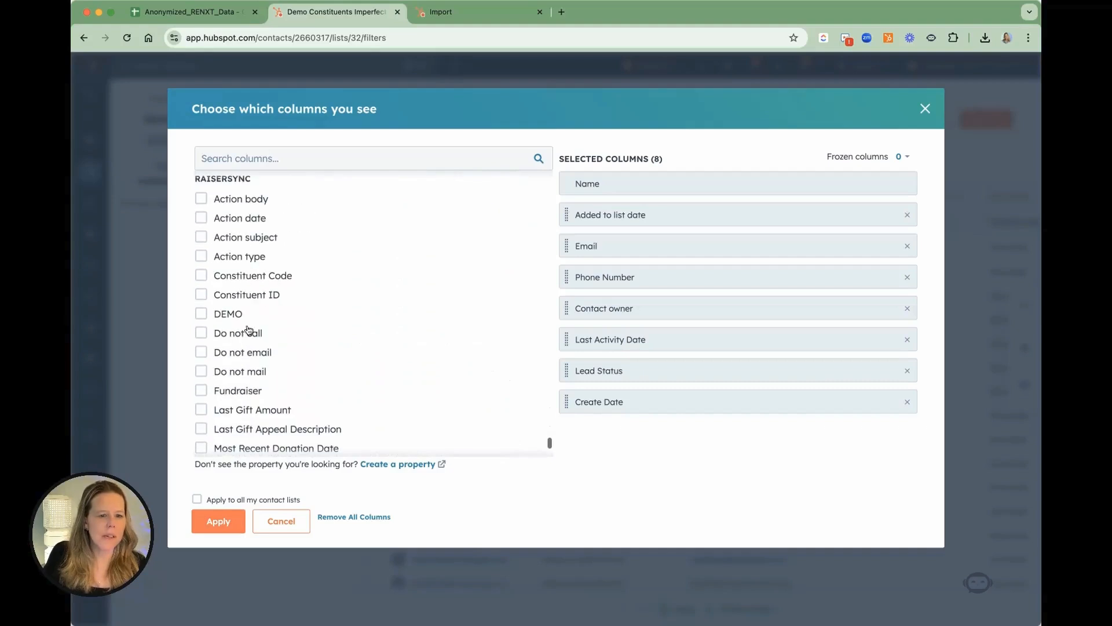
left_click(203, 200)
left_click(203, 219)
left_click(203, 237)
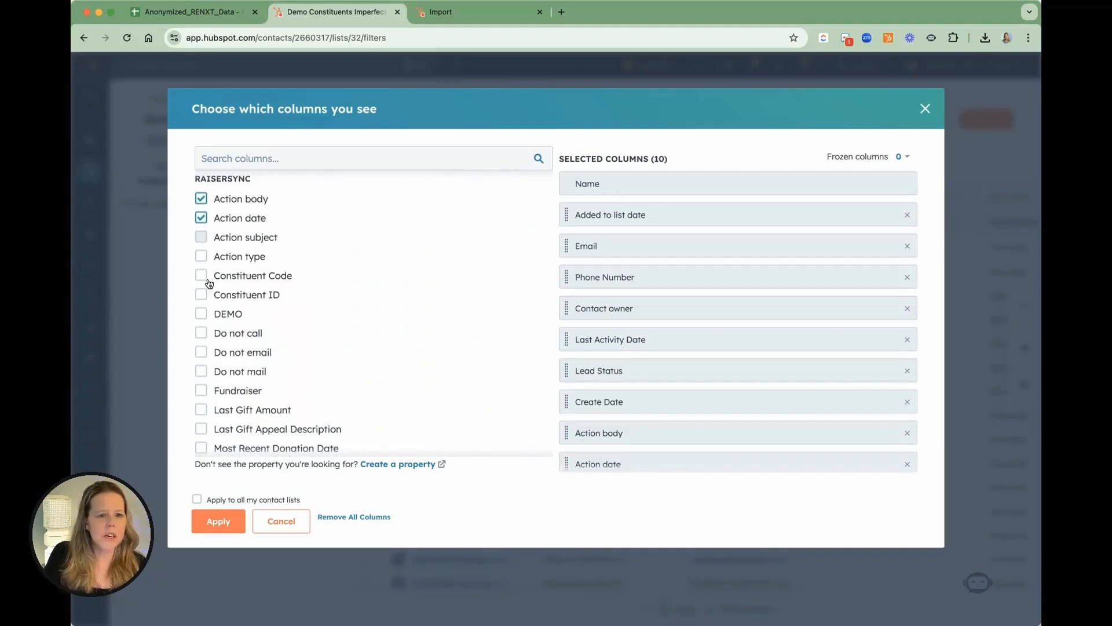
left_click(201, 329)
scroll(249, 388, "down", 3)
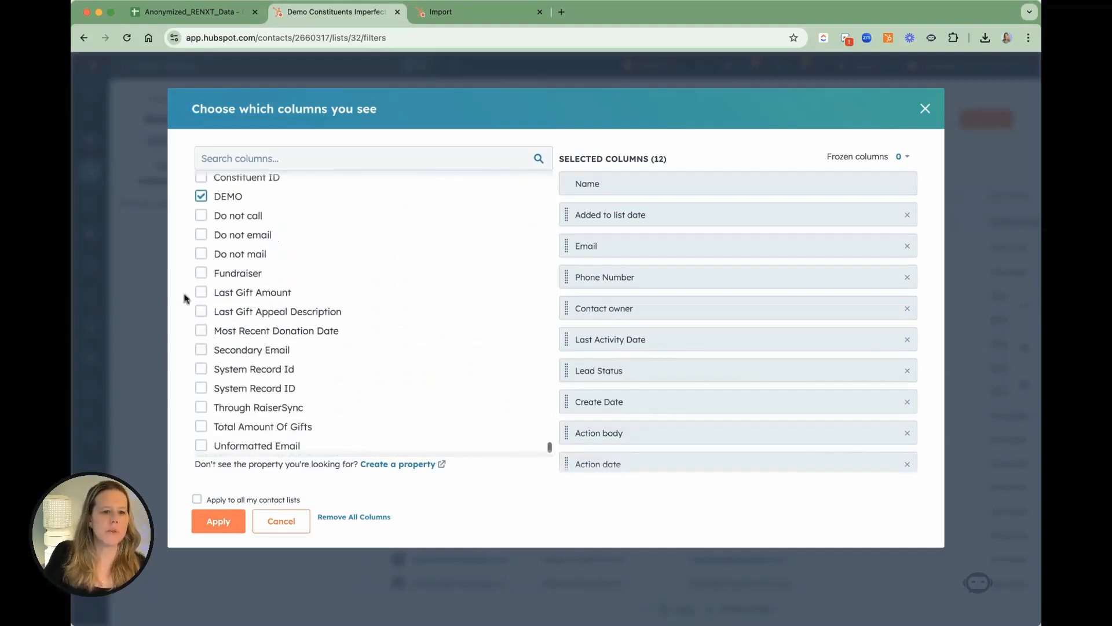
left_click(201, 293)
left_click(201, 330)
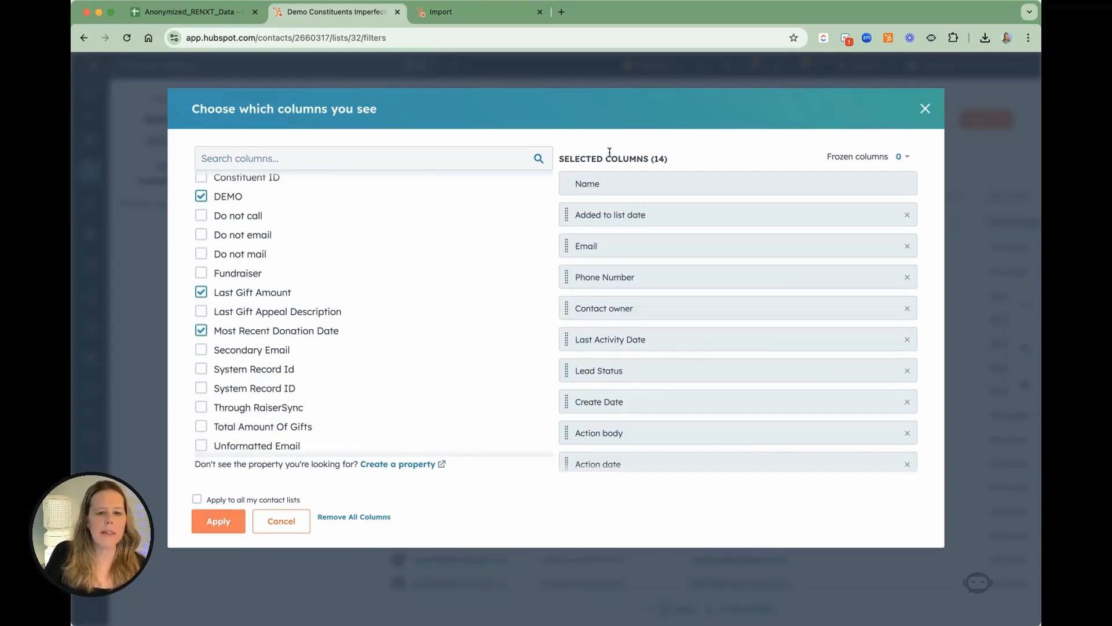
Look across the list's columns to review the imported contacts' values in the added fields.
scroll(768, 287, "right", 15)
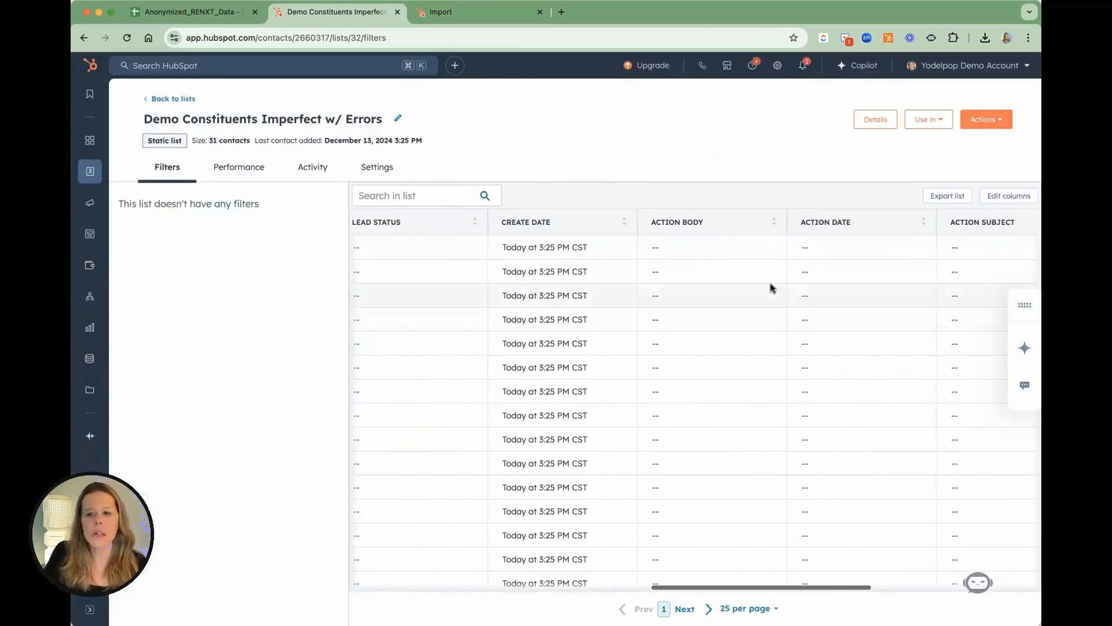
scroll(767, 287, "right", 5)
scroll(817, 273, "left", 20)
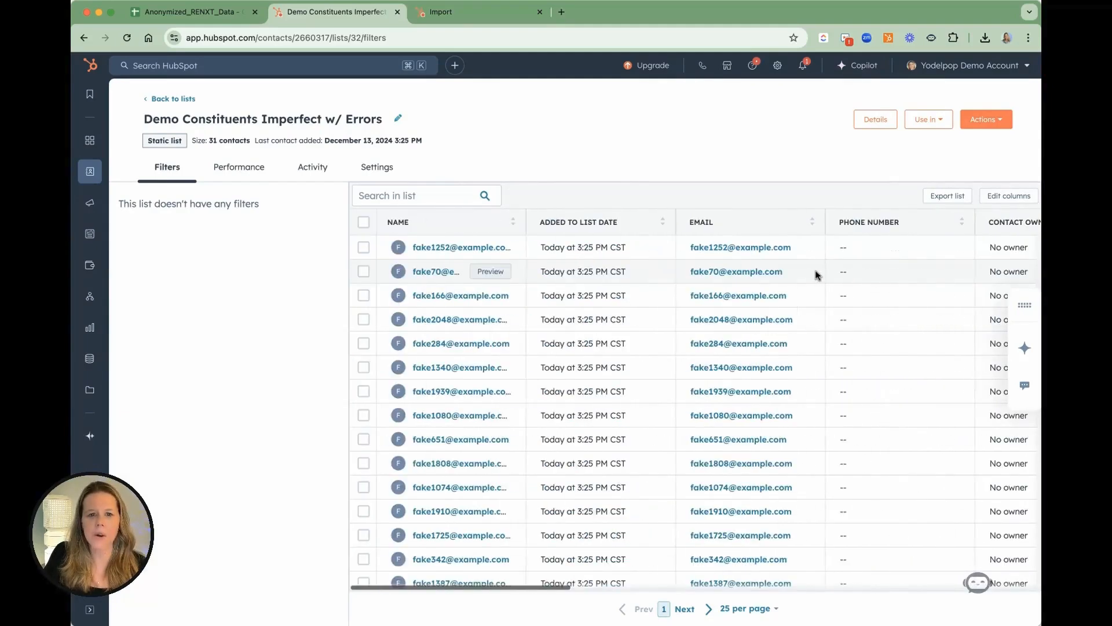